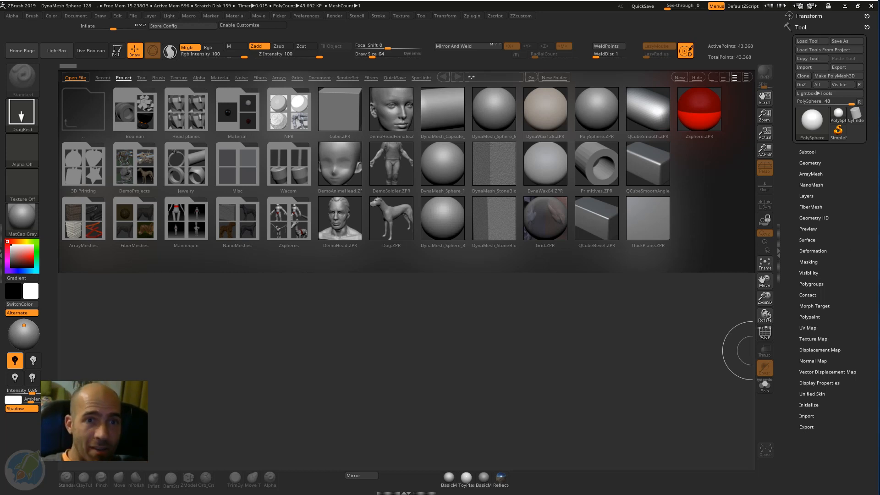
# - Position the floating knight reference image over the project browser
pyautogui.moveTo(773, 152); pyautogui.dragTo(131, 74)
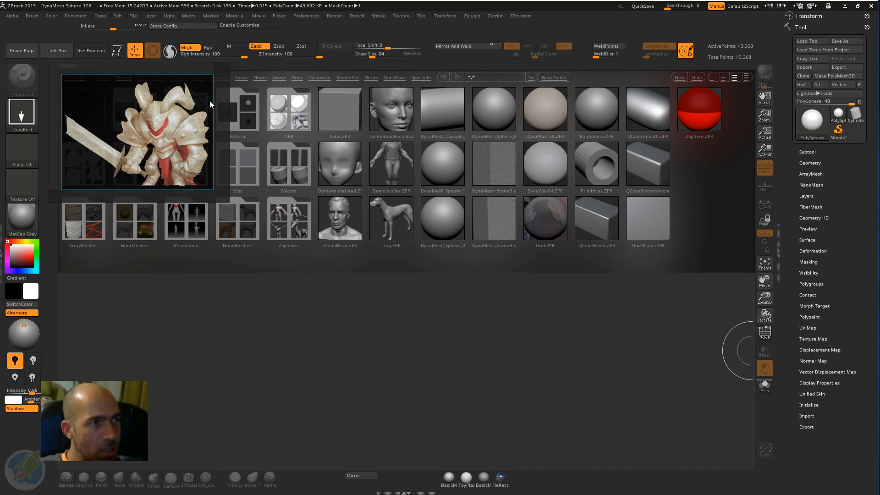
pyautogui.click(200, 68)
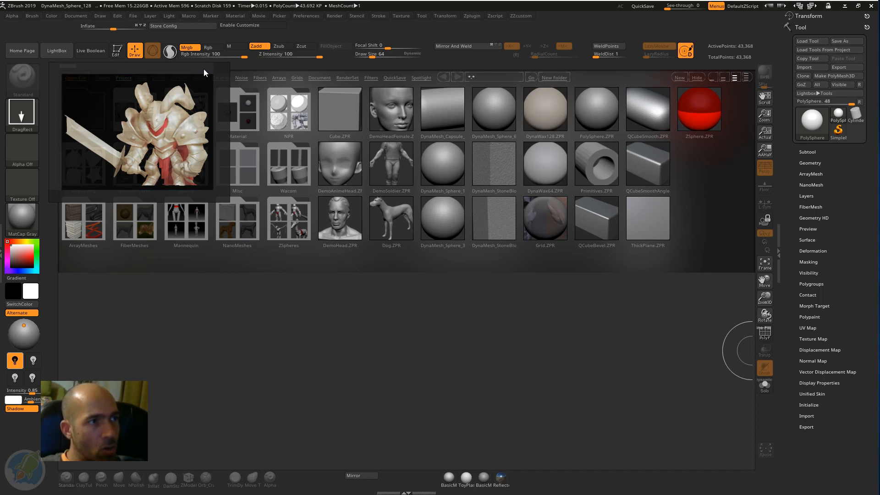
pyautogui.moveTo(201, 68); pyautogui.dragTo(204, 72, button='right')
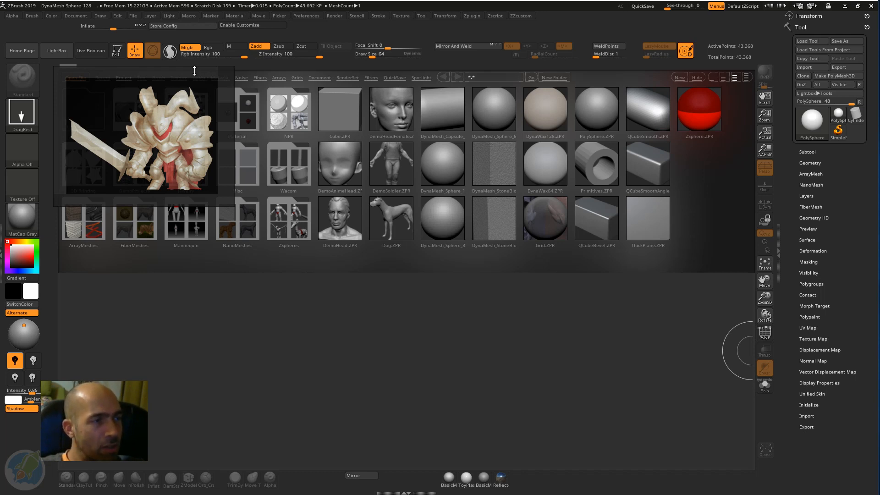
pyautogui.moveTo(188, 72); pyautogui.dragTo(191, 78, button='right')
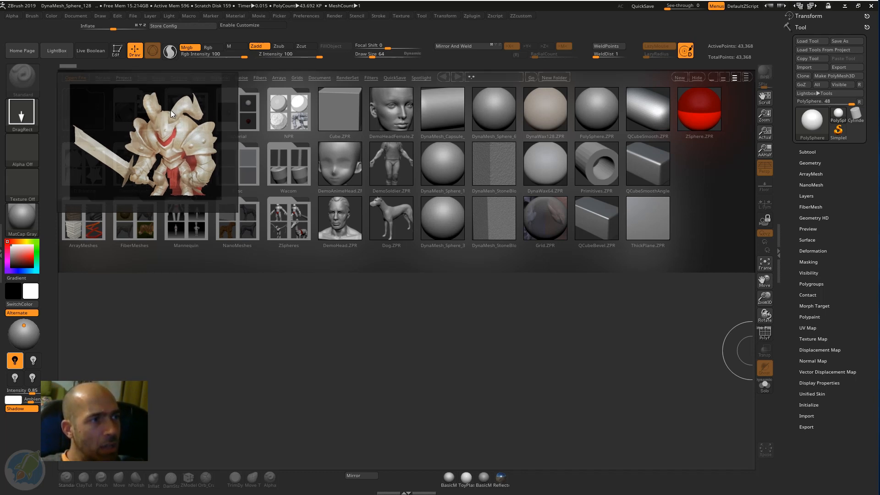
pyautogui.moveTo(156, 112)
pyautogui.mouseDown()
pyautogui.moveTo(160, 119)
pyautogui.moveTo(170, 104)
pyautogui.moveTo(165, 123)
pyautogui.moveTo(156, 120)
pyautogui.mouseUp()
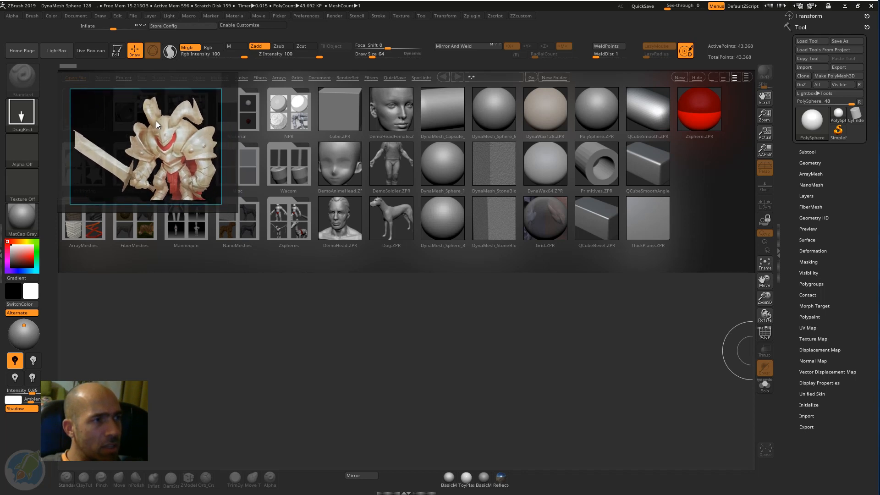
# - Review the floating reference viewer's window modes and put the viewer away
pyautogui.rightClick(163, 82)
pyautogui.moveTo(194, 182)
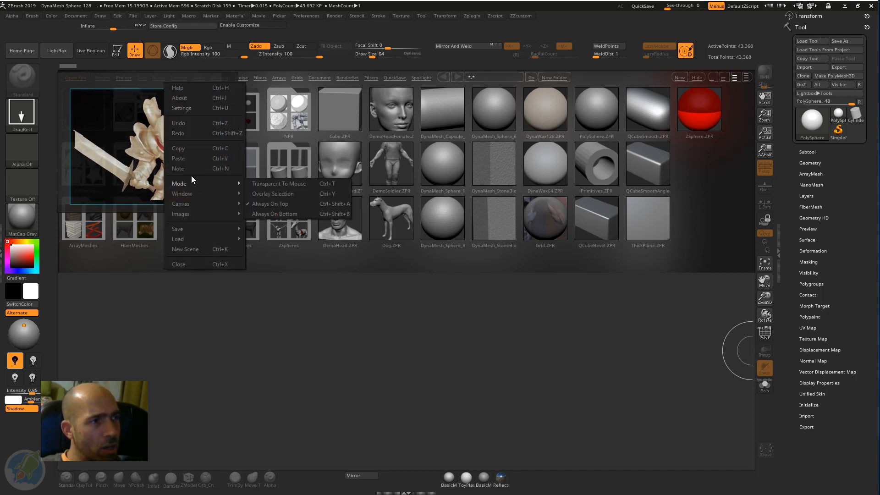
pyautogui.rightClick(150, 78)
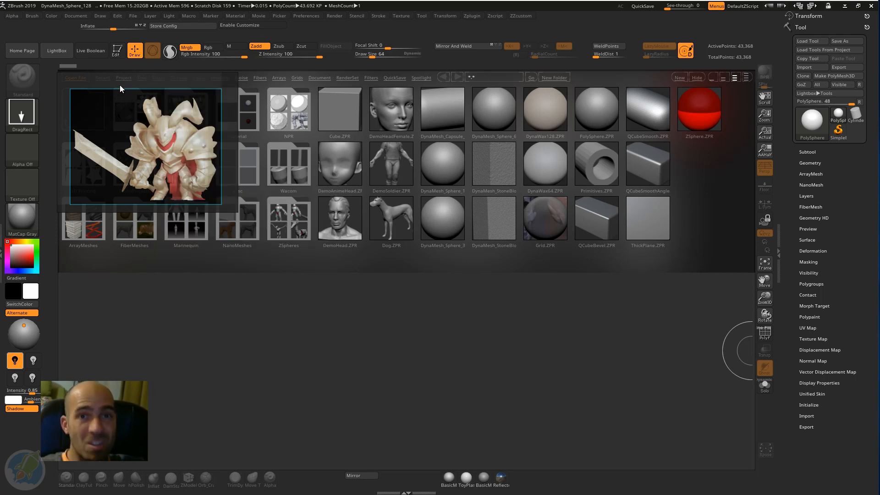
pyautogui.click(131, 82)
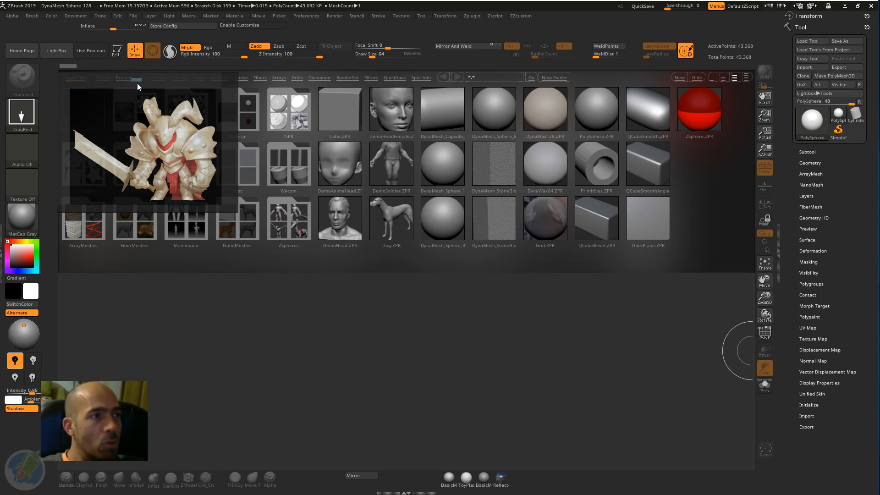
pyautogui.moveTo(151, 89); pyautogui.dragTo(169, 68, button='right')
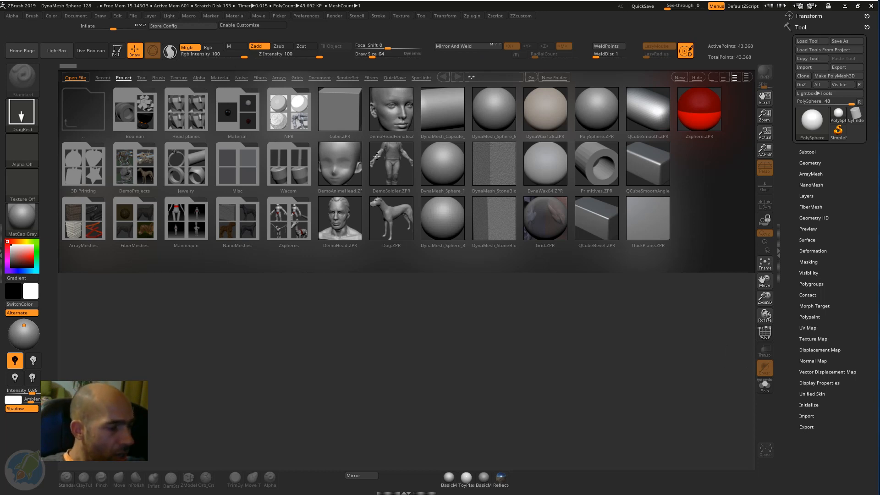
# - Open the DynaMesh_Sphere_128 project and show its subtool list
pyautogui.doubleClick(442, 164)
pyautogui.click(470, 293)
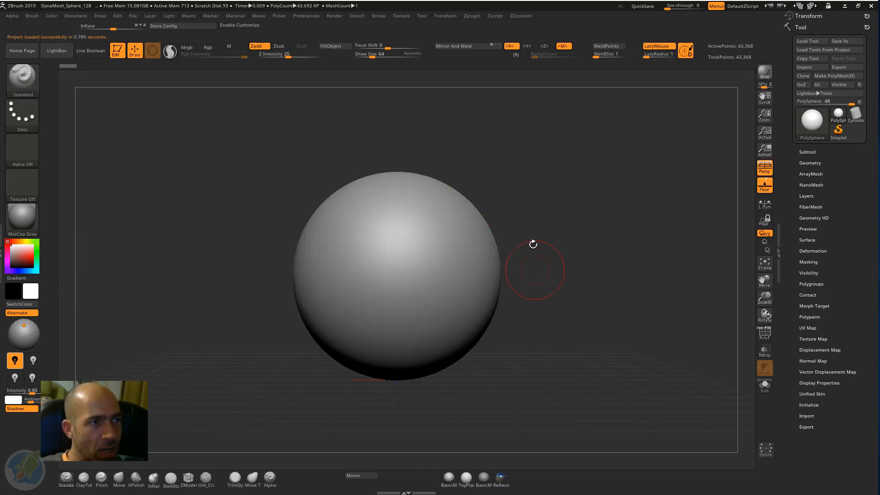
pyautogui.click(807, 151)
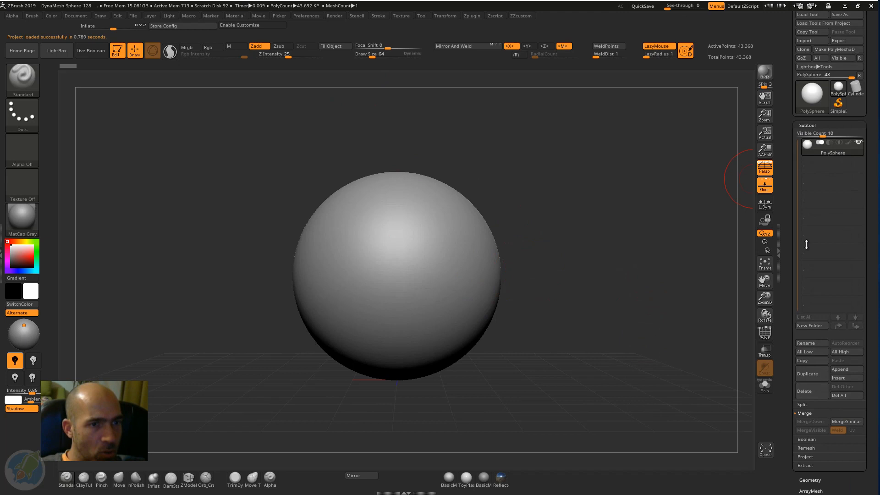
pyautogui.click(815, 479)
pyautogui.scroll(1, 796, 238)
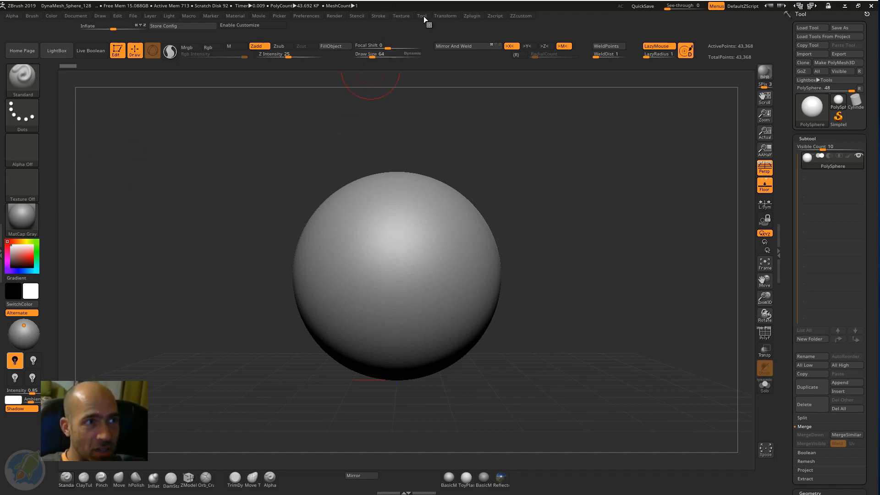
# - Import bu-zhou-crop-.jpg from the Absolute beginners Zbrush course folder as a texture
pyautogui.click(401, 15)
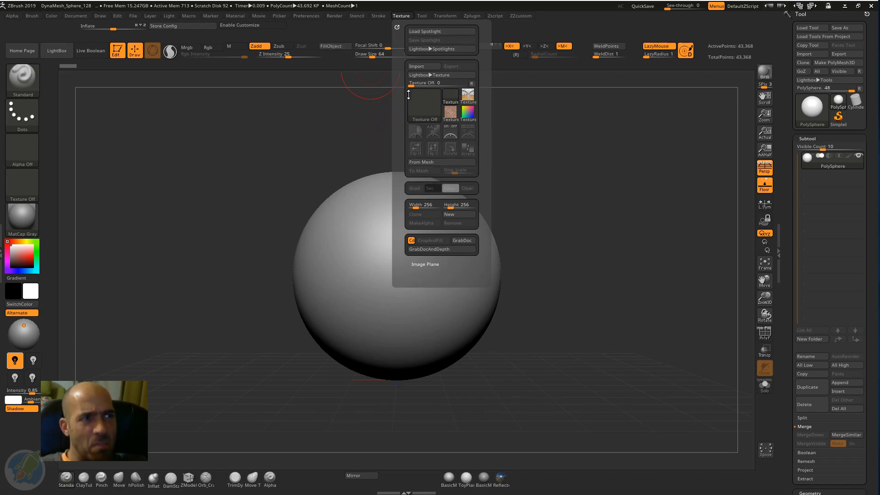
pyautogui.click(425, 67)
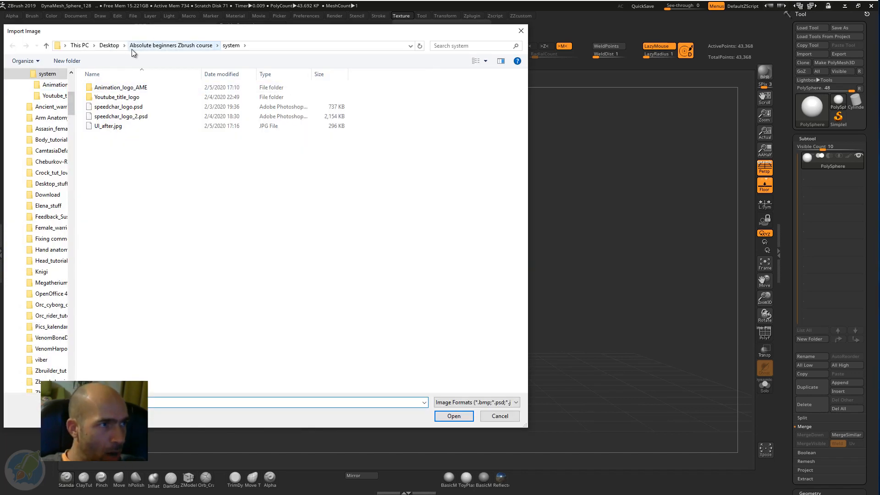
pyautogui.click(132, 47)
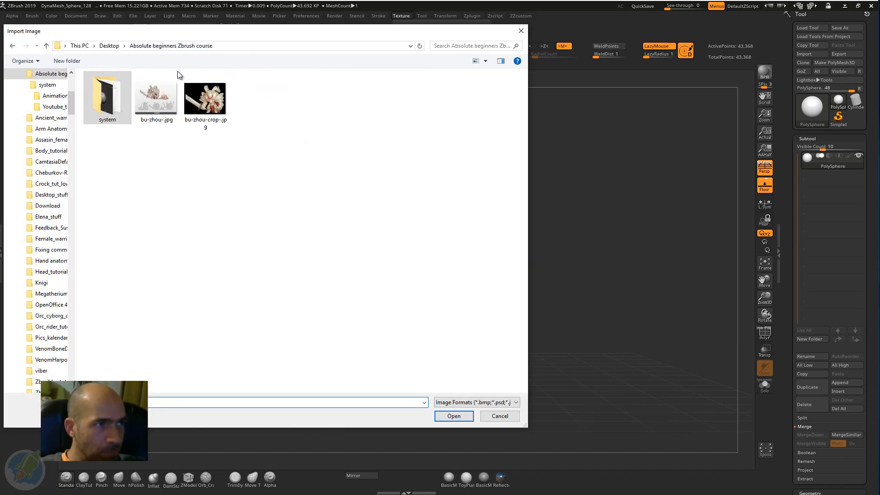
pyautogui.click(208, 106)
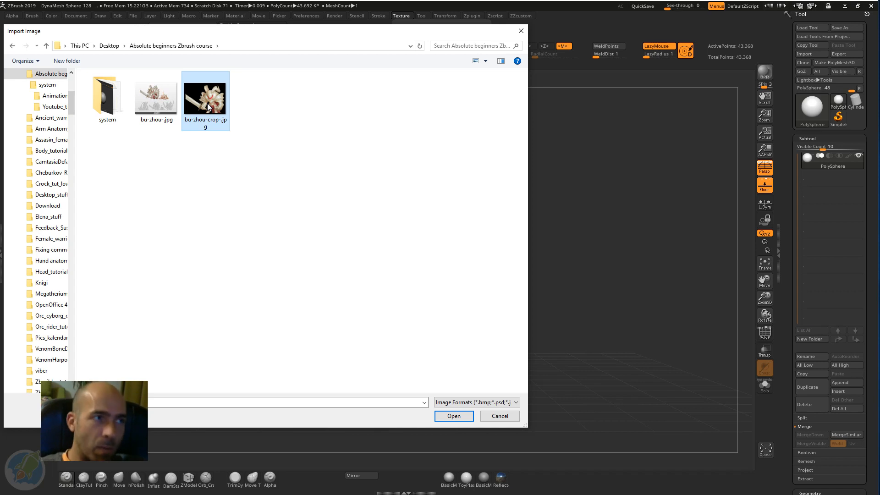
pyautogui.doubleClick(208, 106)
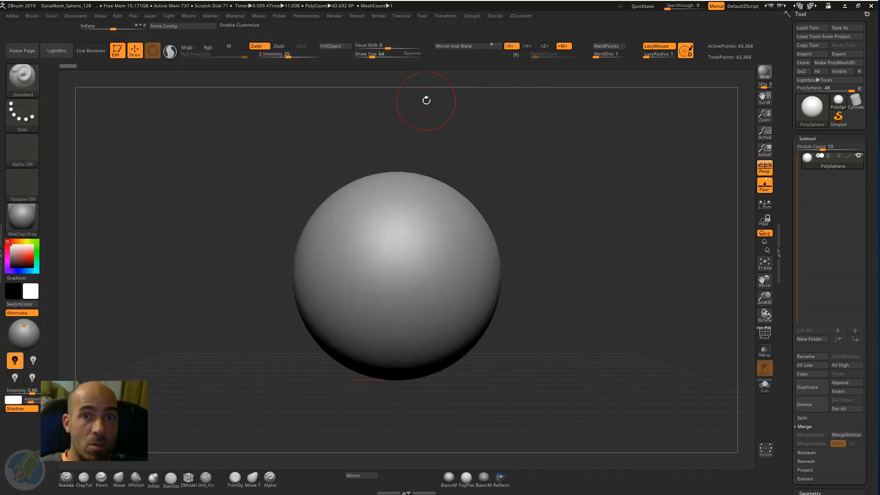
# - Select the imported bu-zhou-crop texture and add it to Spotlight
pyautogui.click(402, 16)
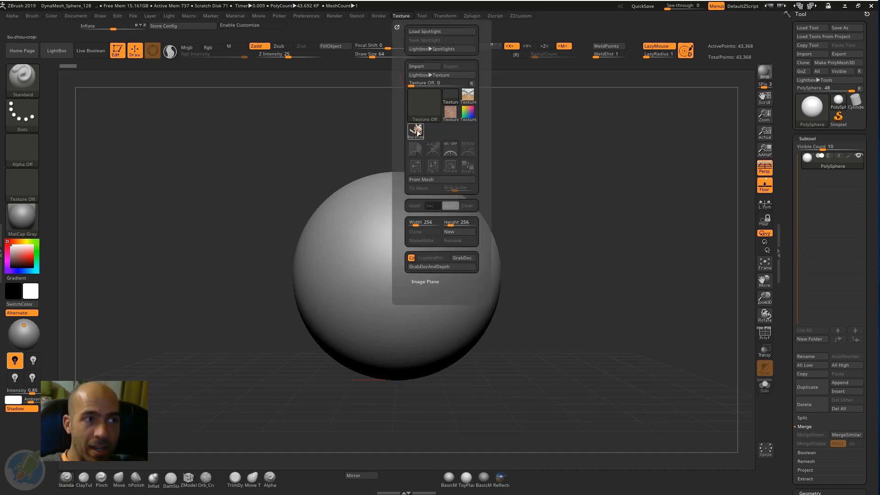
pyautogui.click(416, 133)
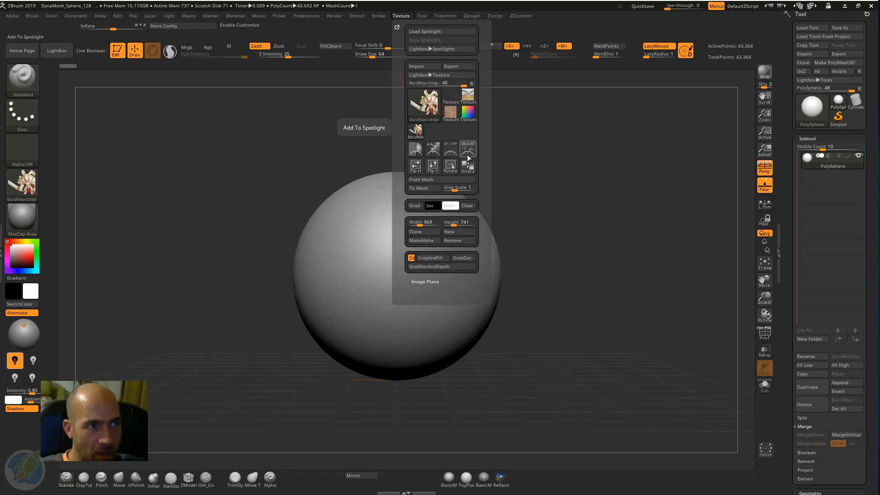
pyautogui.click(468, 155)
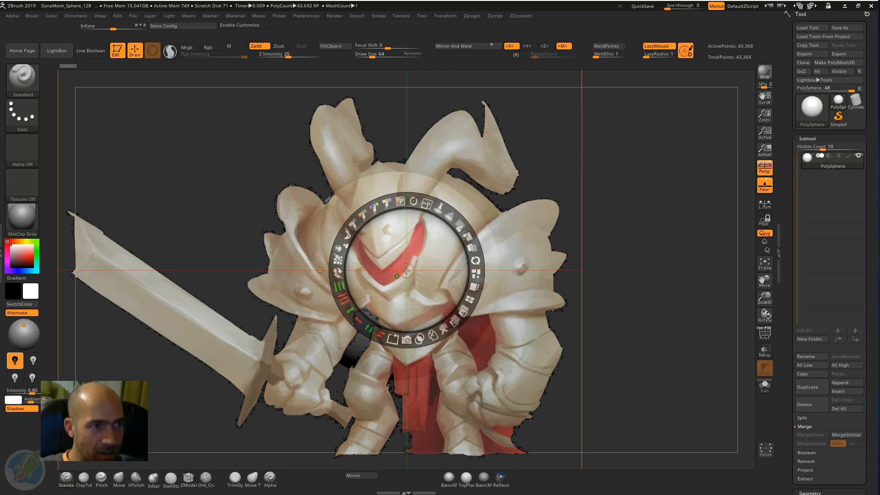
# - Reposition the knight image in Spotlight and scale it down to roughly the sphere's height
pyautogui.moveTo(406, 270); pyautogui.dragTo(404, 235)
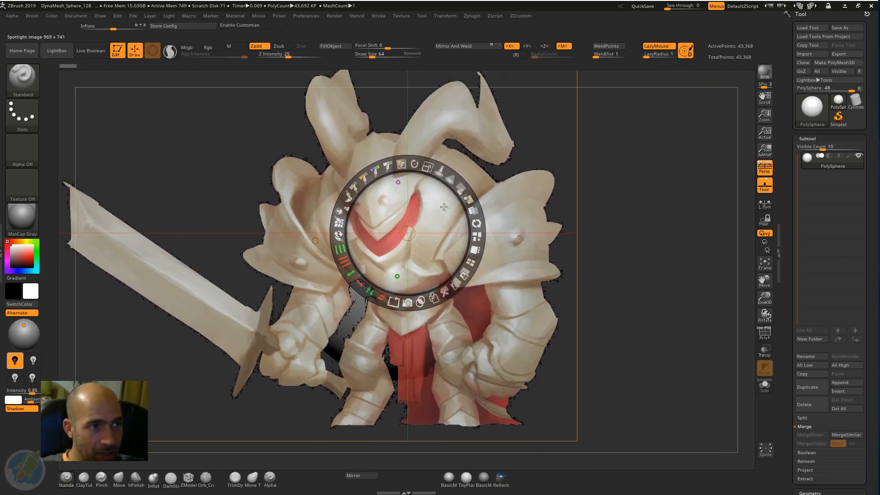
pyautogui.click(460, 190)
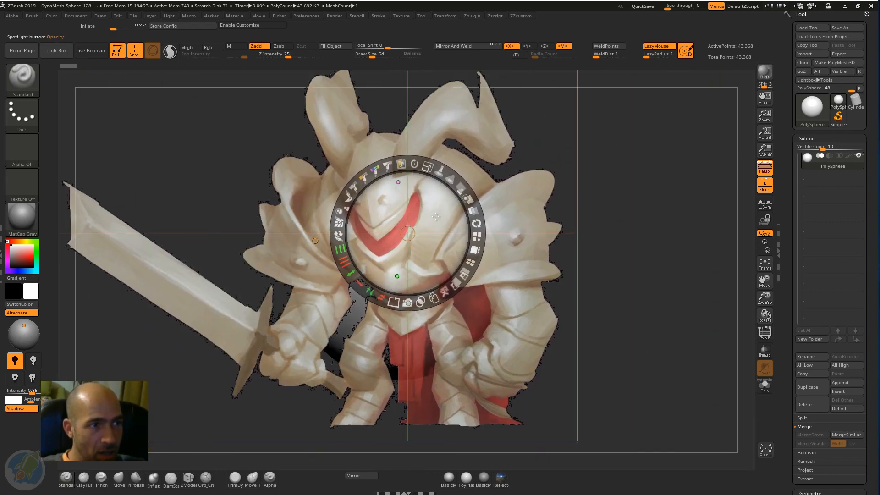
pyautogui.moveTo(319, 195); pyautogui.dragTo(312, 219)
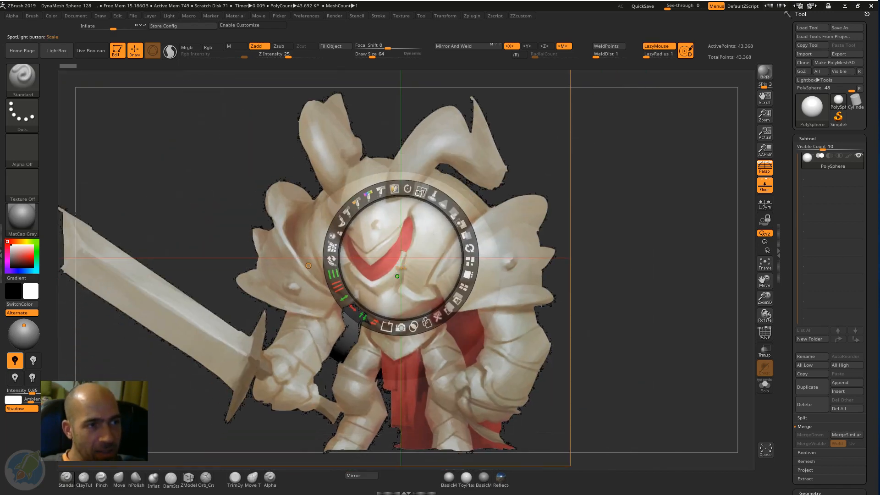
pyautogui.click(421, 192)
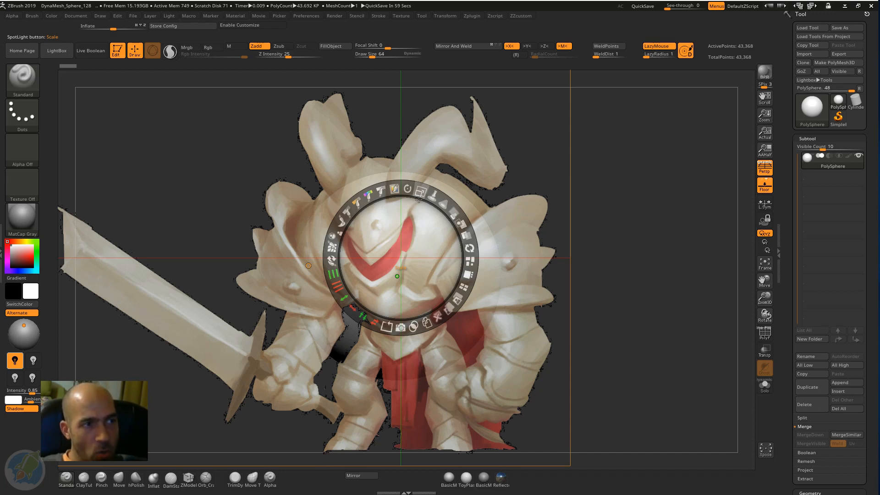
pyautogui.moveTo(421, 195); pyautogui.dragTo(386, 198)
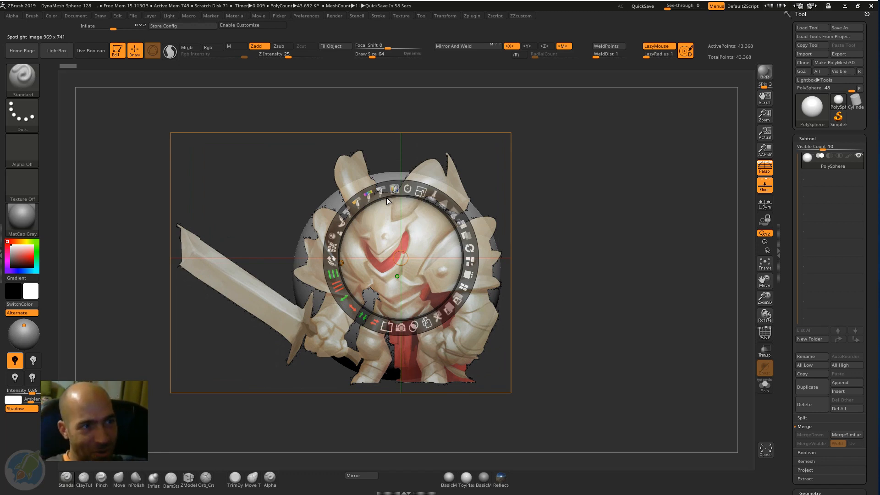
# - Move the knight image to the canvas's upper-left corner beside the sphere and shift the Spotlight dial toward the sword arm
pyautogui.moveTo(421, 192); pyautogui.dragTo(250, 147)
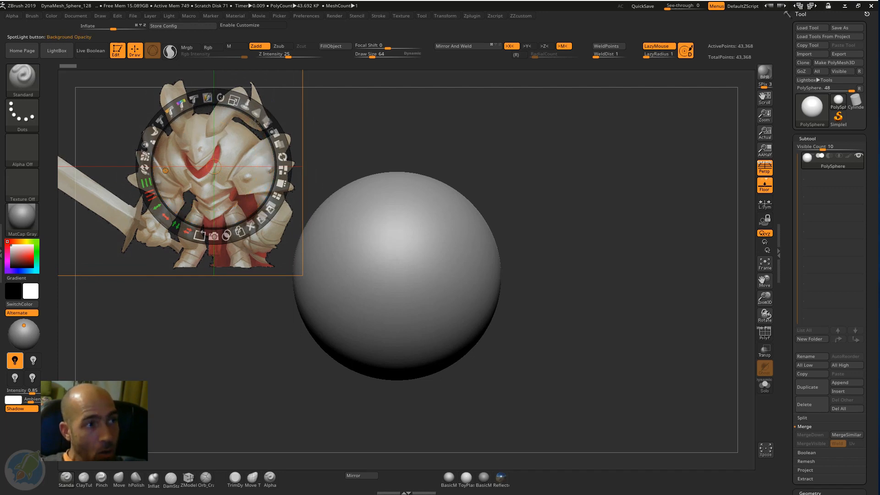
pyautogui.moveTo(214, 166); pyautogui.dragTo(218, 167)
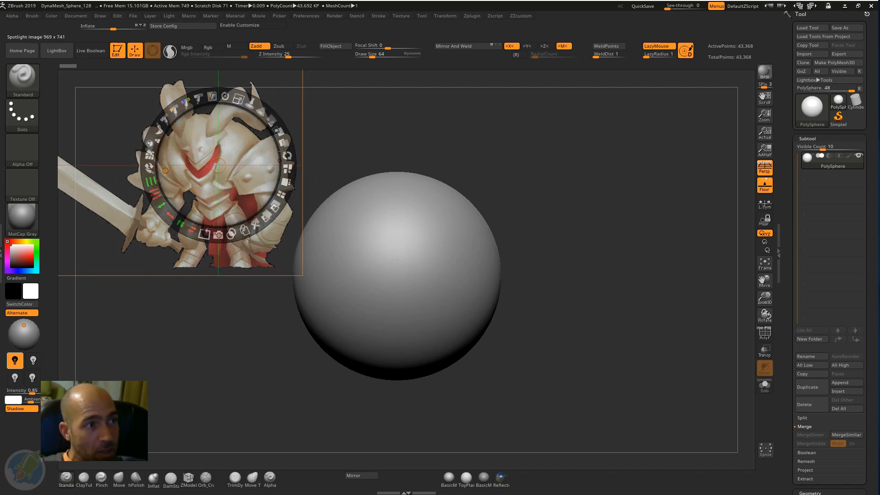
pyautogui.moveTo(282, 151); pyautogui.dragTo(180, 192)
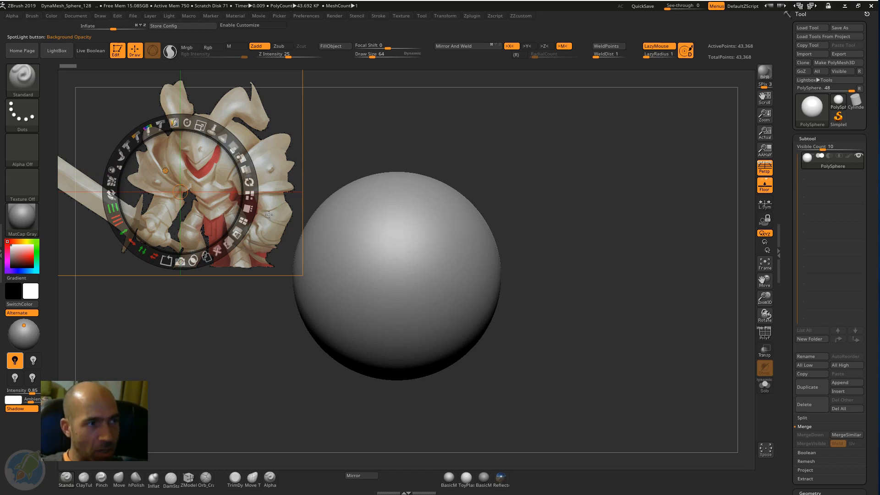
# - Toggle Spotlight off and on, leaving the knight reference displayed beside the sphere without the editing dial
pyautogui.hotkey('shift', 'z')
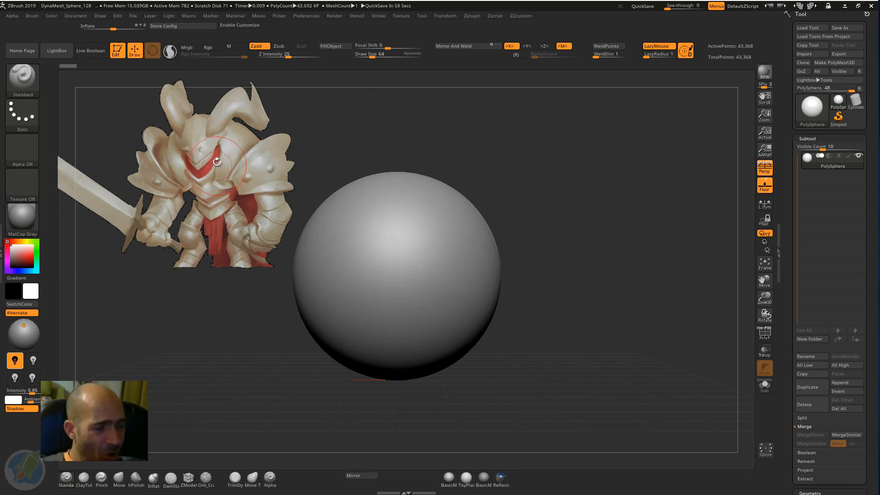
pyautogui.hotkey('shift', 'z')
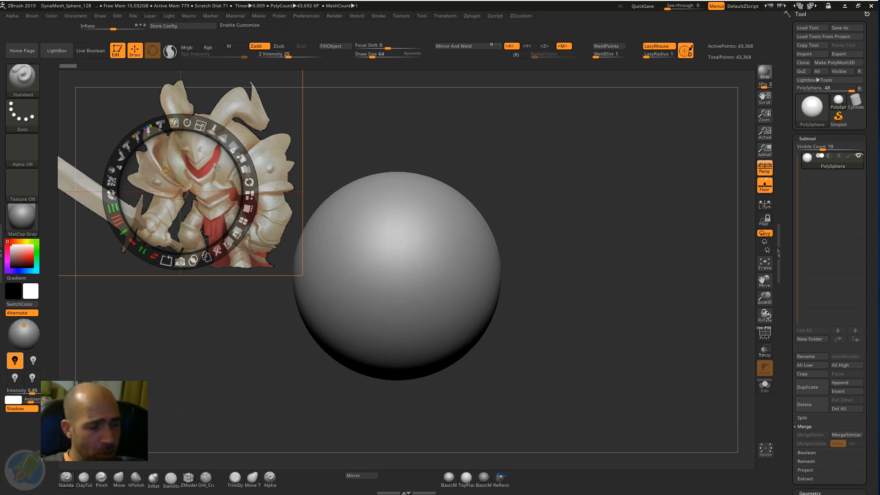
pyautogui.hotkey('shift', 'z')
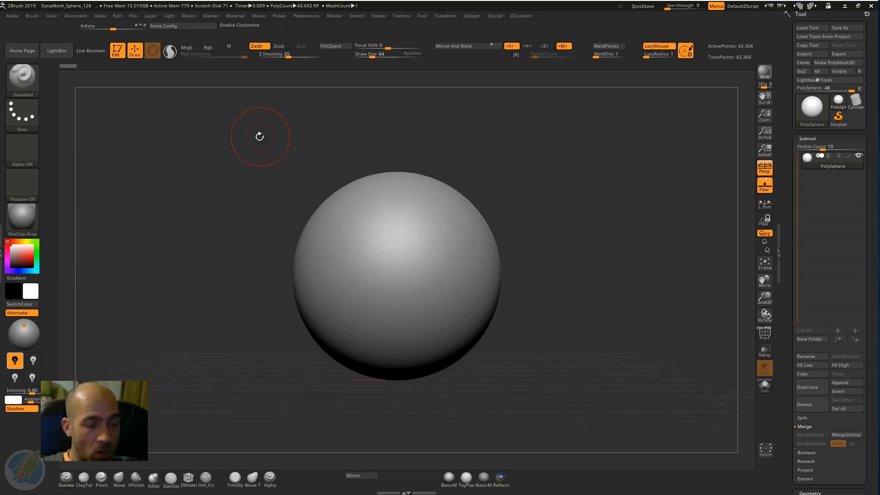
pyautogui.press('shift')
pyautogui.hotkey('shift', 'z')
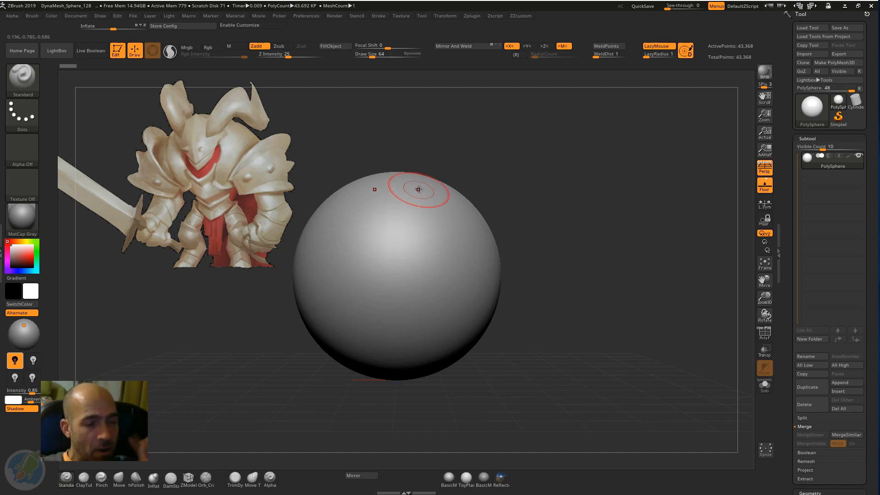
# - Select the Move brush, enlarge its draw size to 128, and taper the sphere's lower half into a rough head form
pyautogui.press('b')
pyautogui.press('m')
pyautogui.press('v')
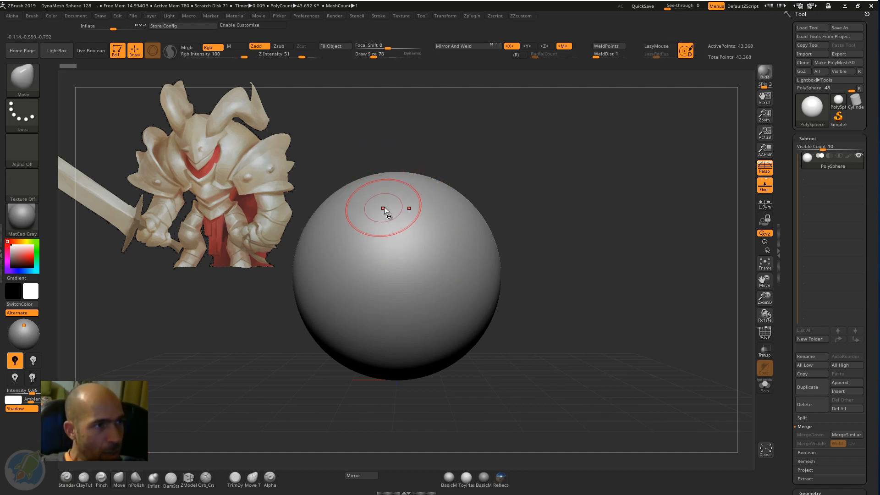
pyautogui.press(']')
pyautogui.press(']')
pyautogui.press(']')
pyautogui.moveTo(496, 265)
pyautogui.mouseDown()
pyautogui.moveTo(521, 265)
pyautogui.moveTo(641, 176)
pyautogui.moveTo(500, 280)
pyautogui.mouseUp()
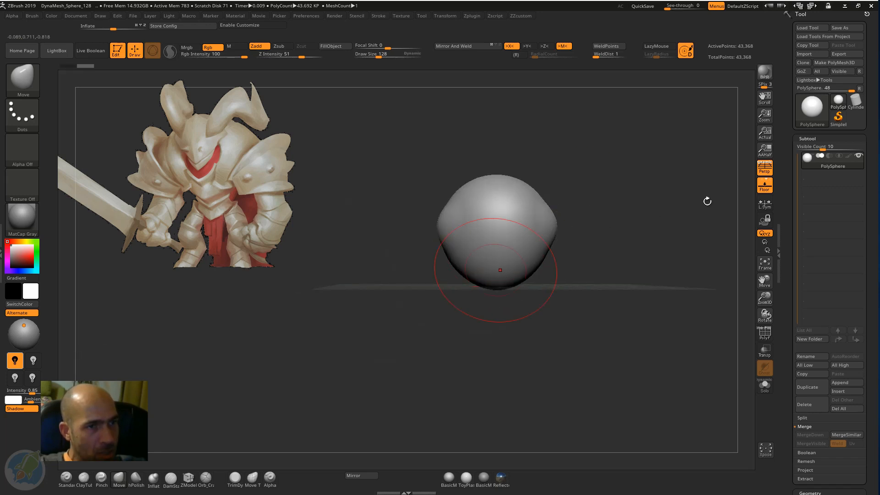
# - Hide the floor grid and refine the head's sides and tapered lower half with Move brush strokes
pyautogui.click(764, 185)
pyautogui.moveTo(612, 239); pyautogui.dragTo(487, 286)
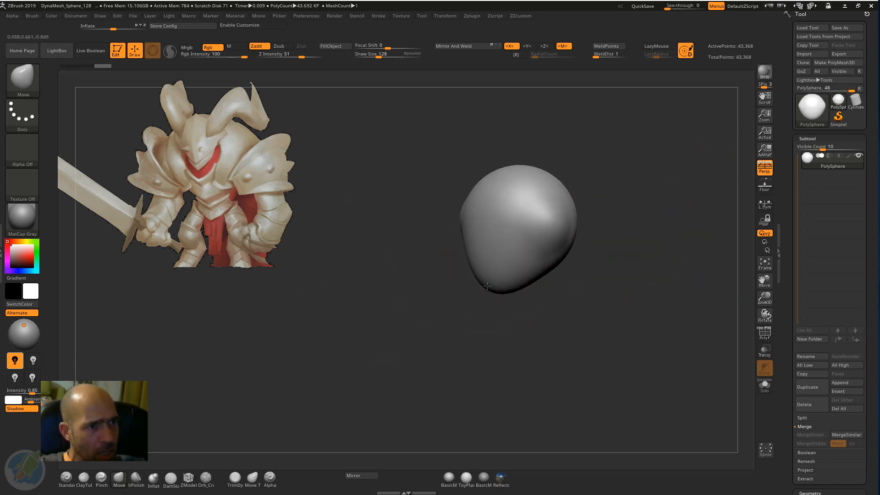
pyautogui.moveTo(598, 190)
pyautogui.mouseDown()
pyautogui.moveTo(612, 192)
pyautogui.moveTo(584, 224)
pyautogui.mouseUp()
pyautogui.moveTo(541, 261); pyautogui.dragTo(534, 278)
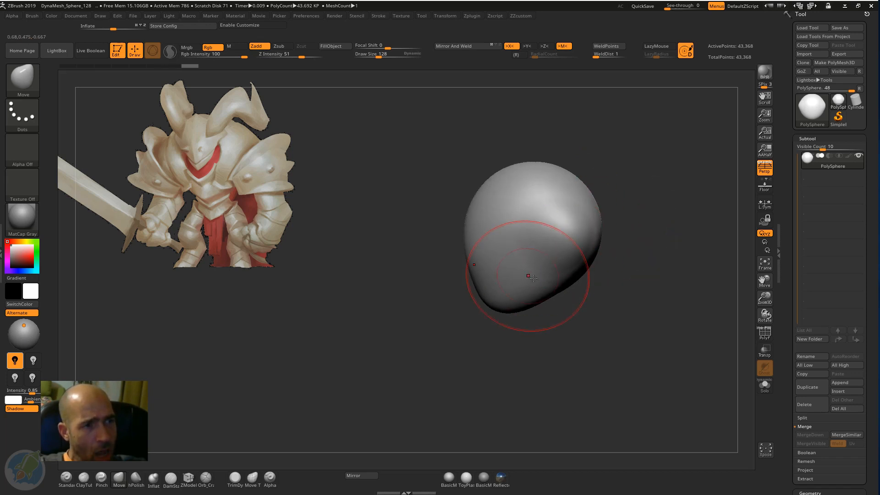
pyautogui.moveTo(613, 285); pyautogui.dragTo(583, 275)
pyautogui.moveTo(525, 282); pyautogui.dragTo(516, 273)
pyautogui.moveTo(534, 241); pyautogui.dragTo(520, 235)
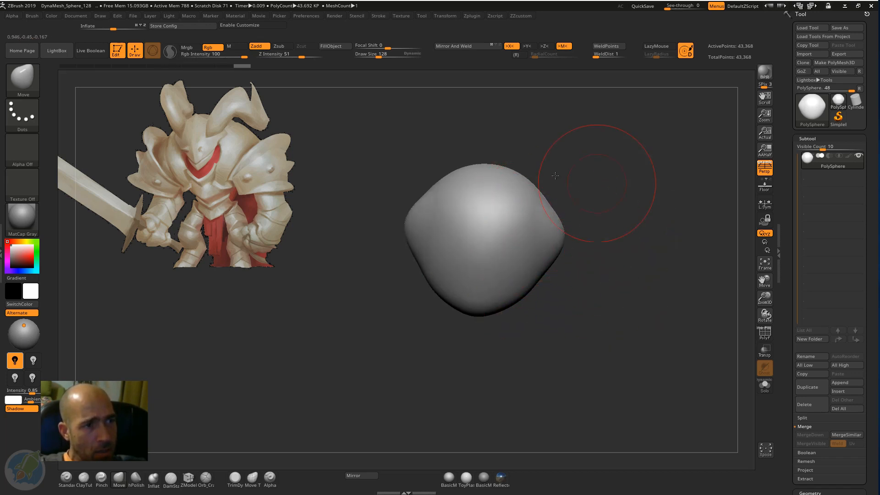
pyautogui.moveTo(597, 183); pyautogui.dragTo(527, 182)
# - Switch to the hPolish brush and flatten the front surface of the head form
pyautogui.press('b')
pyautogui.press('h')
pyautogui.press('p')
pyautogui.moveTo(492, 223); pyautogui.dragTo(461, 262)
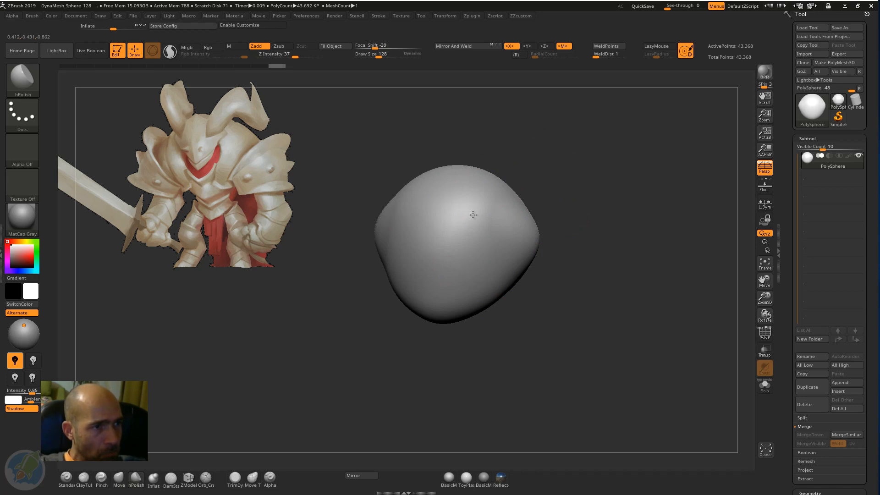
pyautogui.moveTo(588, 179); pyautogui.dragTo(510, 220)
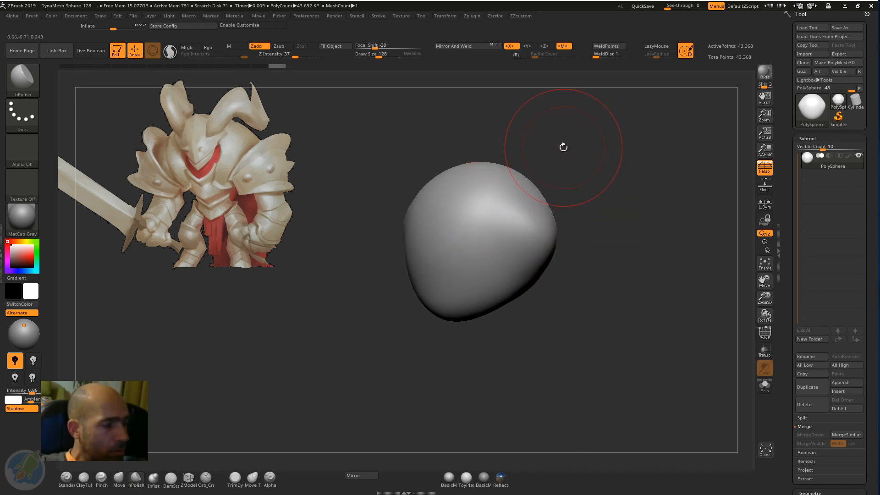
pyautogui.moveTo(580, 164); pyautogui.dragTo(567, 171)
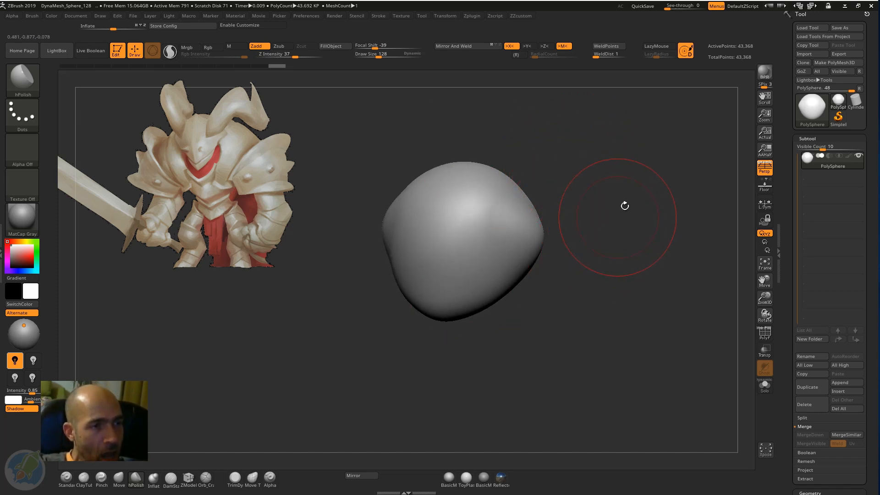
pyautogui.moveTo(642, 174)
pyautogui.mouseDown()
pyautogui.moveTo(654, 155)
pyautogui.moveTo(543, 140)
pyautogui.mouseUp()
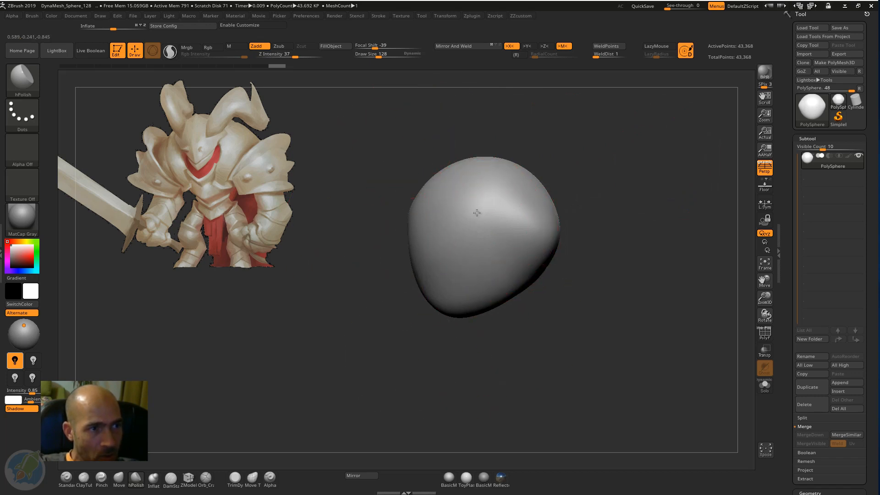
pyautogui.moveTo(588, 162)
pyautogui.mouseDown()
pyautogui.moveTo(576, 162)
pyautogui.moveTo(604, 221)
pyautogui.moveTo(623, 169)
pyautogui.moveTo(597, 175)
pyautogui.moveTo(613, 173)
pyautogui.moveTo(622, 204)
pyautogui.moveTo(600, 198)
pyautogui.moveTo(625, 208)
pyautogui.moveTo(624, 199)
pyautogui.moveTo(605, 226)
pyautogui.moveTo(637, 179)
pyautogui.moveTo(694, 209)
pyautogui.mouseUp()
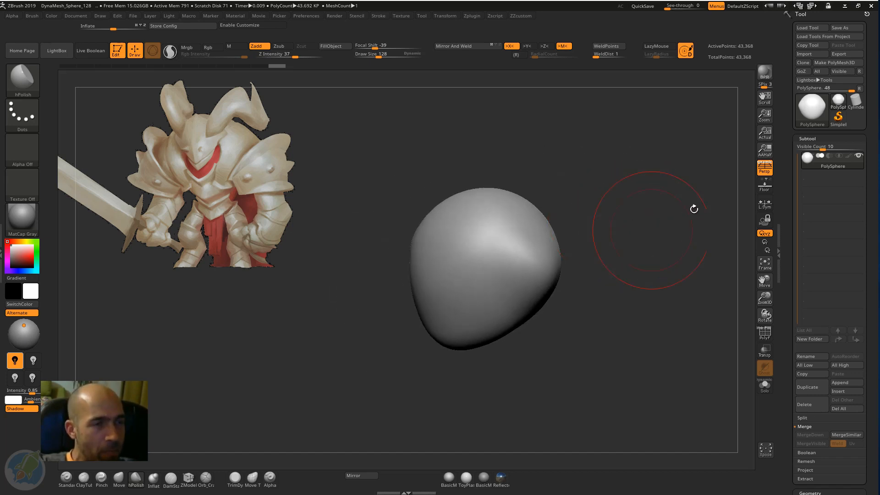
pyautogui.click(763, 189)
pyautogui.moveTo(640, 230); pyautogui.dragTo(670, 158)
pyautogui.click(764, 187)
pyautogui.moveTo(610, 227); pyautogui.dragTo(572, 219)
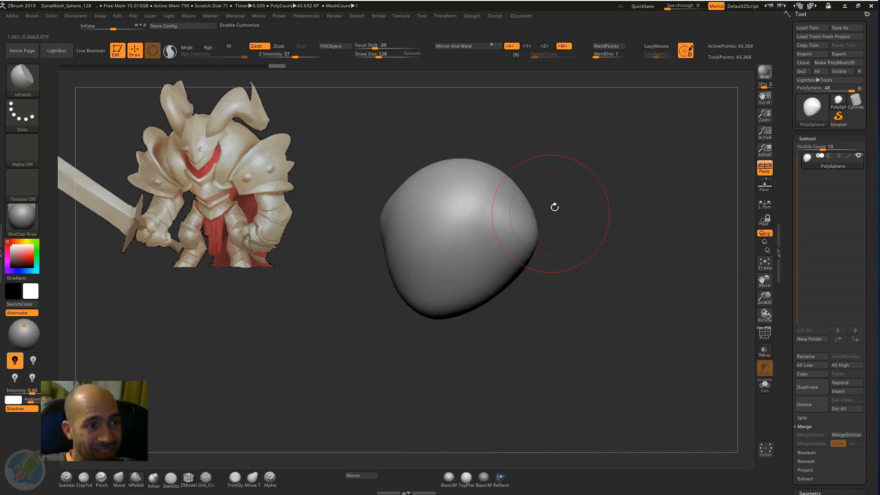
pyautogui.moveTo(602, 168)
pyautogui.mouseDown()
pyautogui.moveTo(645, 288)
pyautogui.moveTo(640, 212)
pyautogui.moveTo(642, 268)
pyautogui.moveTo(625, 188)
pyautogui.moveTo(608, 204)
pyautogui.mouseUp()
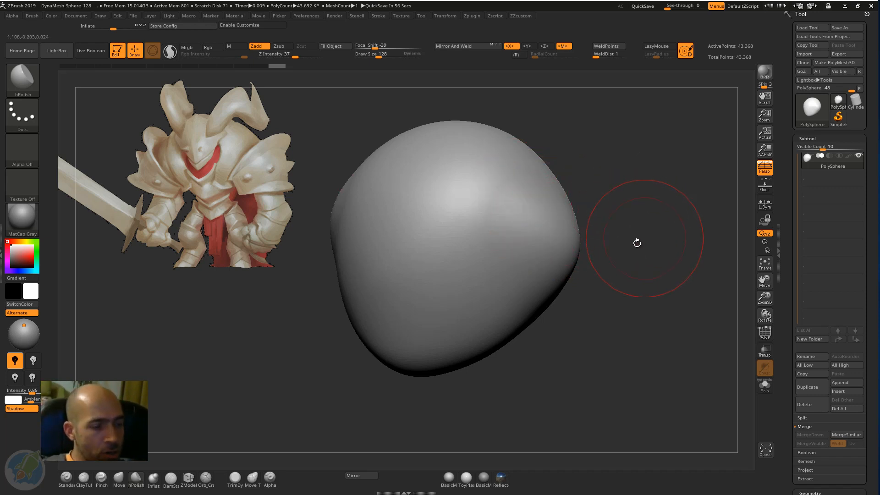
pyautogui.moveTo(637, 243)
pyautogui.keyDown('alt'); pyautogui.mouseDown()
pyautogui.moveTo(578, 231)
pyautogui.moveTo(573, 215)
pyautogui.moveTo(607, 212)
pyautogui.mouseUp(); pyautogui.keyUp('alt')
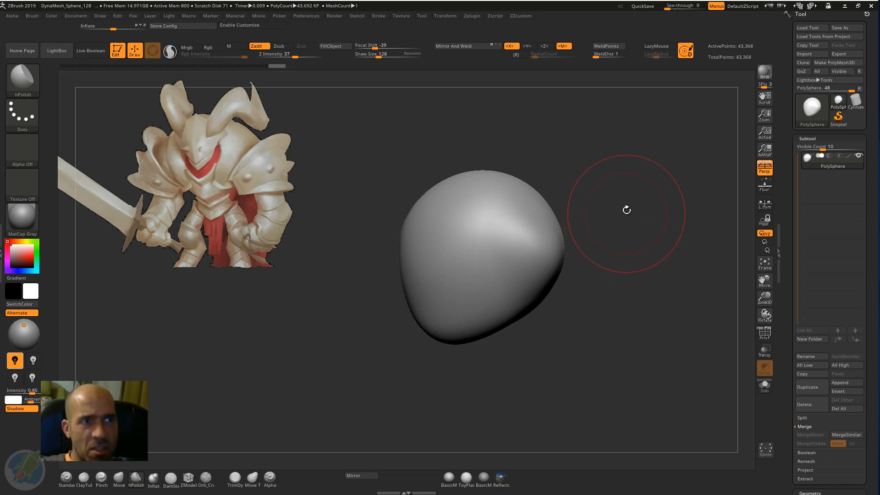
pyautogui.moveTo(622, 218); pyautogui.dragTo(615, 197)
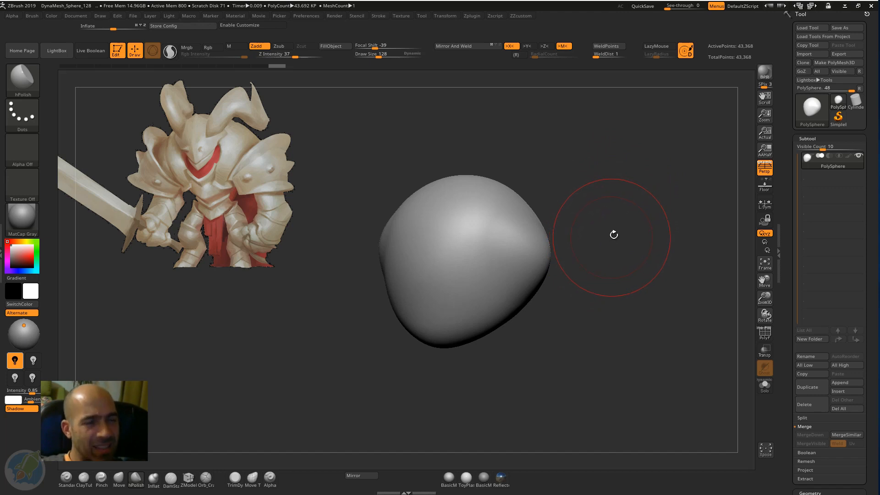
pyautogui.moveTo(612, 251)
pyautogui.mouseDown()
pyautogui.moveTo(592, 252)
pyautogui.moveTo(619, 249)
pyautogui.moveTo(609, 241)
pyautogui.moveTo(618, 221)
pyautogui.moveTo(631, 233)
pyautogui.mouseUp()
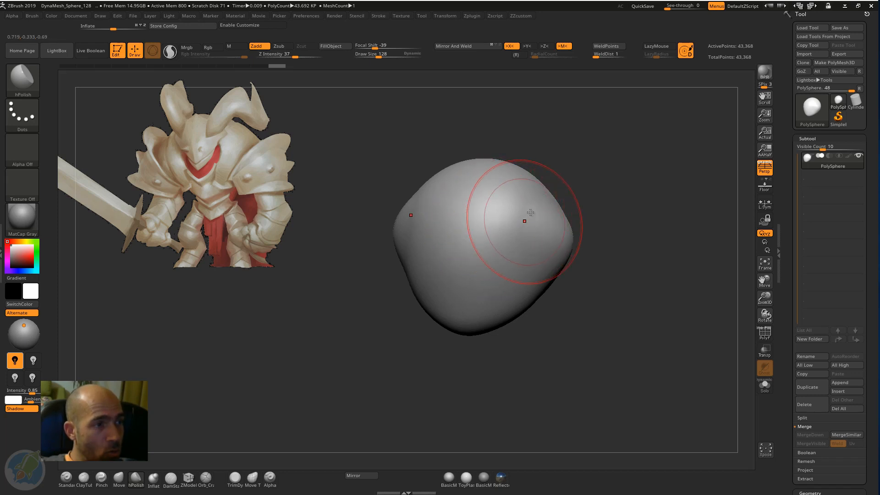
# - Select the Standard brush and look over the groups of settings offered for brushes
pyautogui.press('b')
pyautogui.press('s')
pyautogui.press('t')
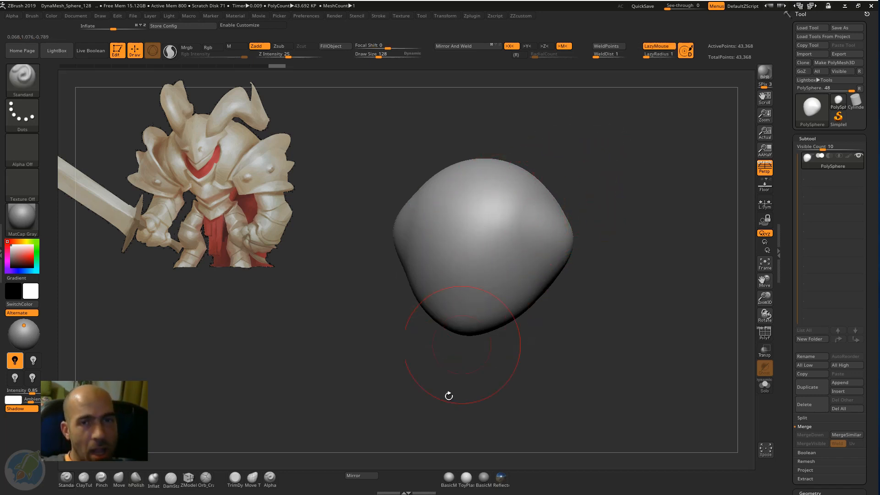
pyautogui.moveTo(558, 342)
pyautogui.mouseDown()
pyautogui.moveTo(546, 344)
pyautogui.moveTo(582, 320)
pyautogui.mouseUp()
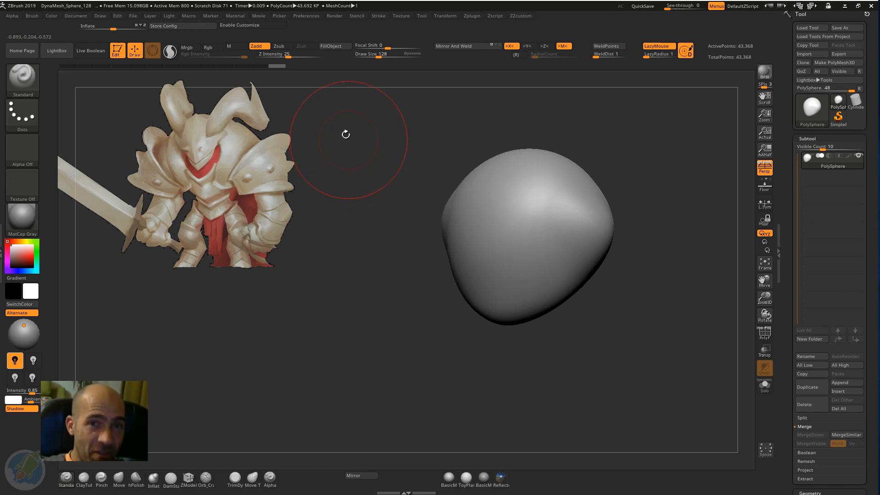
pyautogui.click(32, 16)
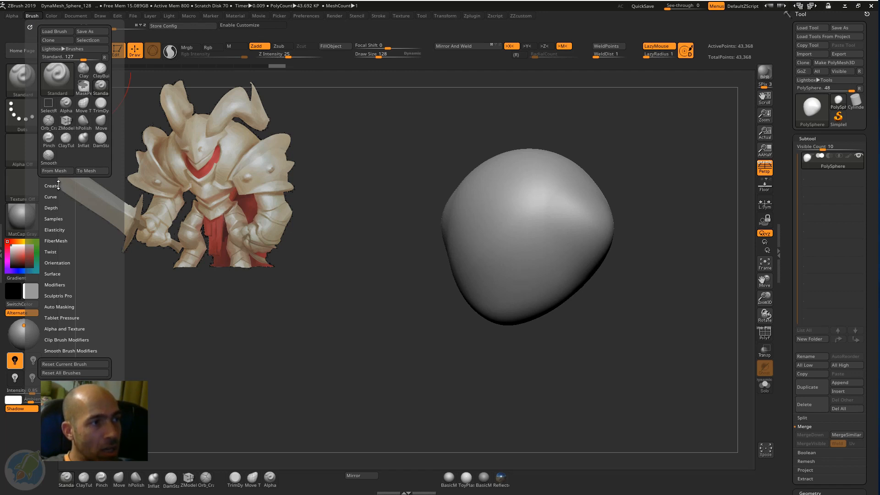
pyautogui.click(61, 219)
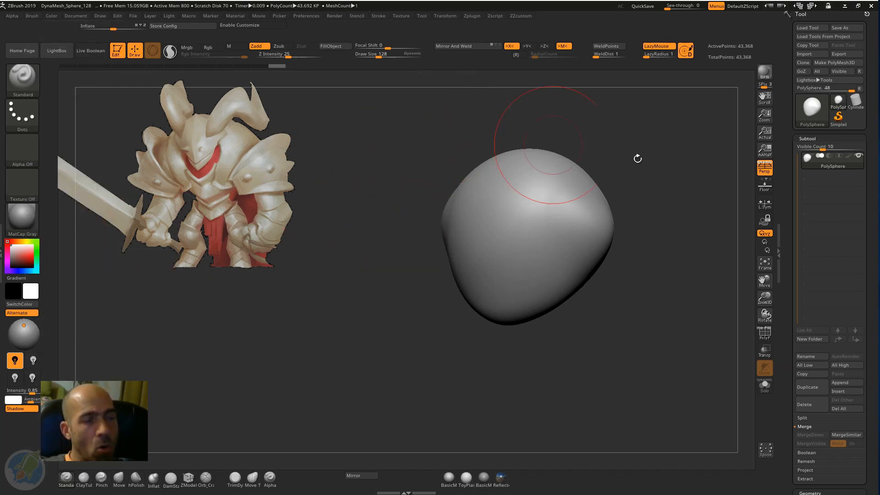
# - Open the DynaMesh settings within the head's geometry options
pyautogui.moveTo(663, 186); pyautogui.dragTo(567, 130)
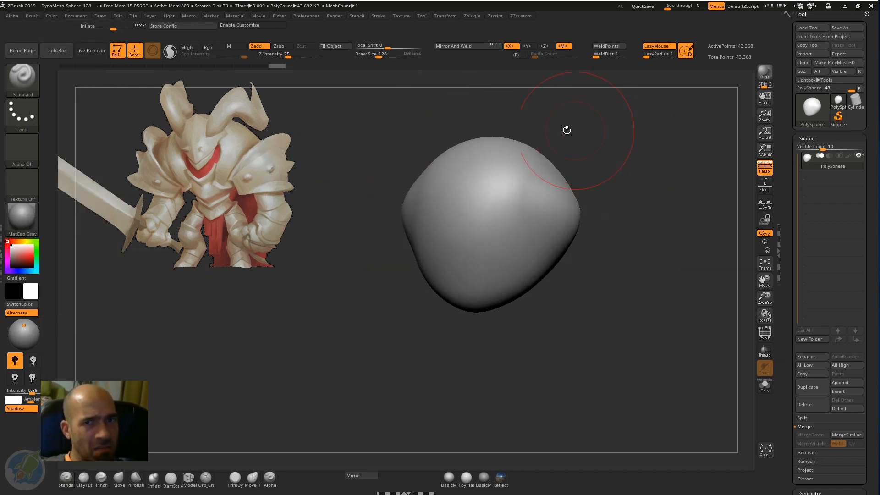
pyautogui.moveTo(615, 162)
pyautogui.keyDown('alt'); pyautogui.mouseDown()
pyautogui.moveTo(620, 185)
pyautogui.moveTo(646, 190)
pyautogui.mouseUp(); pyautogui.keyUp('alt')
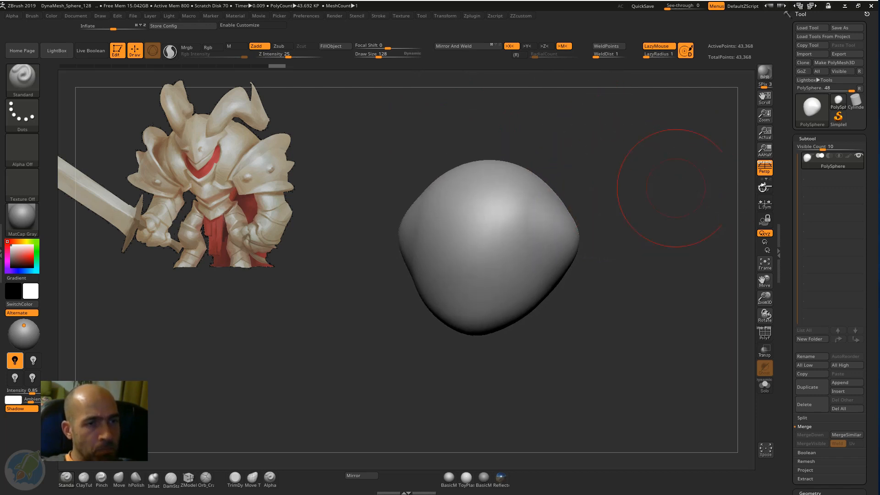
pyautogui.moveTo(785, 183); pyautogui.dragTo(786, 84)
pyautogui.moveTo(679, 169)
pyautogui.mouseDown()
pyautogui.moveTo(667, 185)
pyautogui.moveTo(568, 197)
pyautogui.mouseUp()
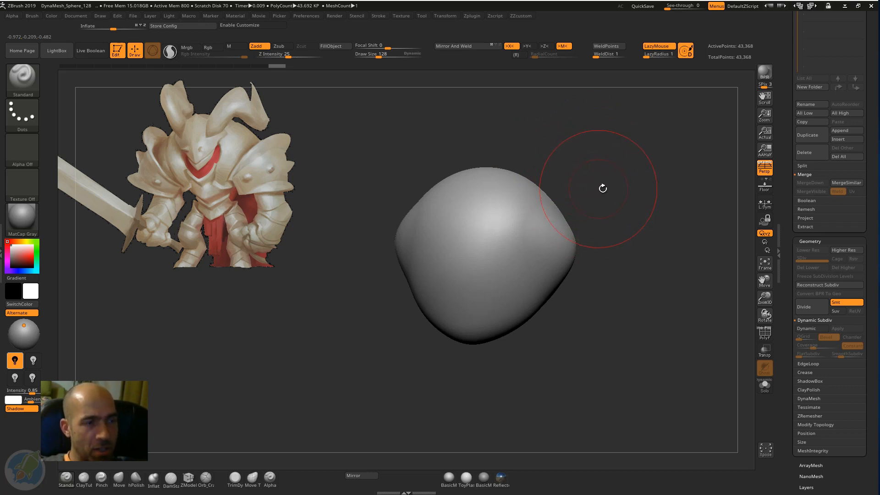
pyautogui.moveTo(626, 194); pyautogui.dragTo(613, 193)
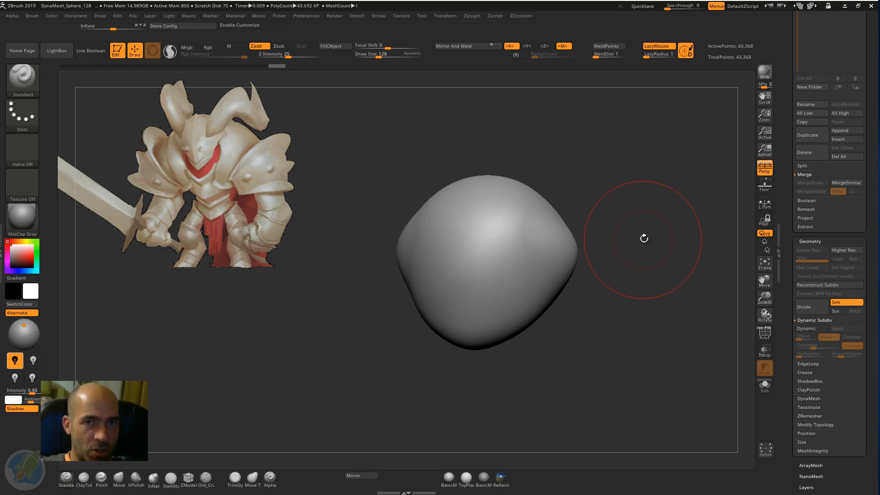
pyautogui.moveTo(643, 238); pyautogui.dragTo(624, 281)
pyautogui.scroll(-4, 784, 314)
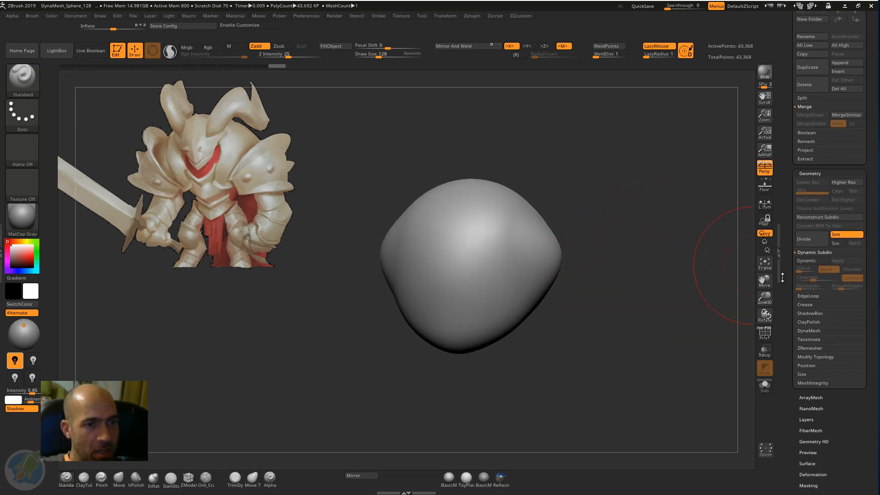
pyautogui.click(809, 324)
pyautogui.moveTo(599, 275); pyautogui.dragTo(577, 231)
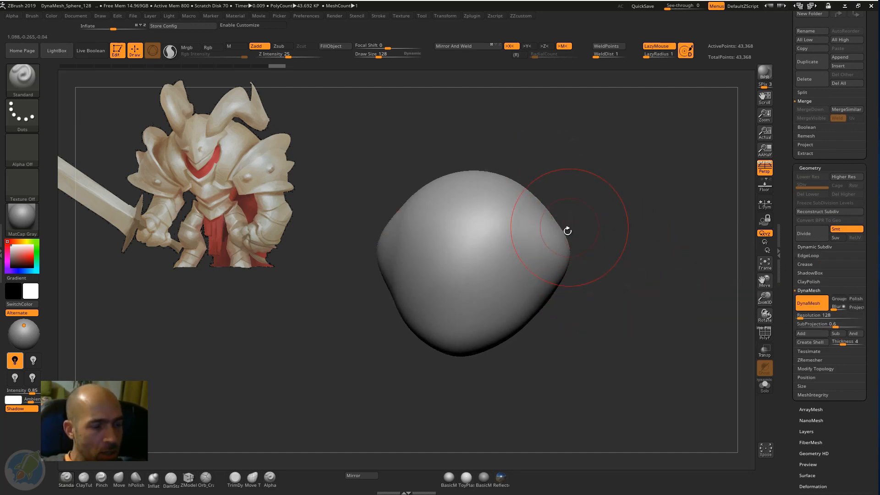
# - Select the Move brush and turn on the polyframe display to show the head's wireframe
pyautogui.press('b')
pyautogui.press('m')
pyautogui.press('v')
pyautogui.click(759, 336)
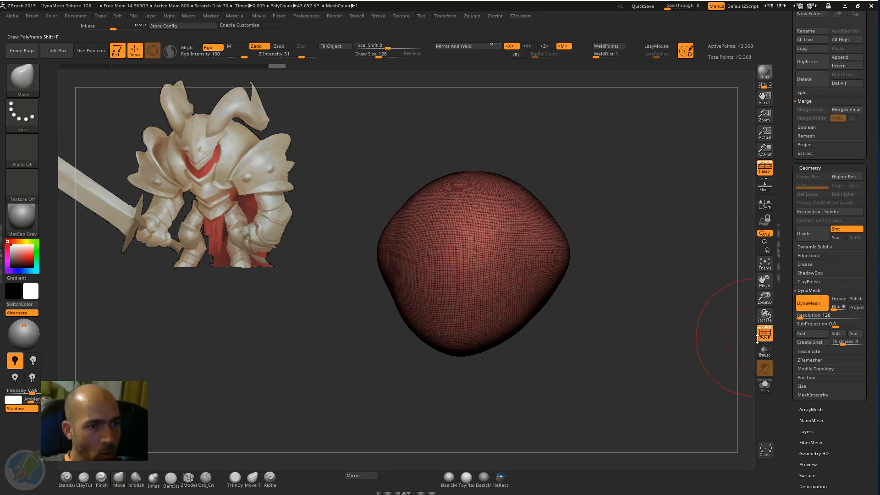
# - Pull both sides of the head far outward into long symmetrical points, stretching the mesh
pyautogui.moveTo(534, 241)
pyautogui.mouseDown()
pyautogui.moveTo(687, 206)
pyautogui.moveTo(696, 196)
pyautogui.moveTo(662, 215)
pyautogui.mouseUp()
pyautogui.moveTo(652, 330)
pyautogui.keyDown('alt'); pyautogui.mouseDown()
pyautogui.moveTo(648, 353)
pyautogui.moveTo(531, 226)
pyautogui.mouseUp(); pyautogui.keyUp('alt')
pyautogui.moveTo(614, 314); pyautogui.dragTo(451, 213)
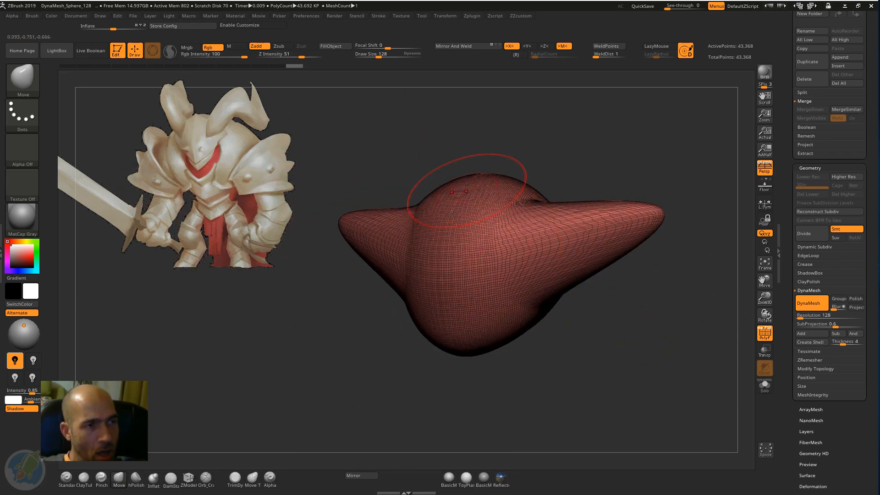
pyautogui.moveTo(579, 350)
pyautogui.keyDown('alt'); pyautogui.mouseDown()
pyautogui.moveTo(544, 328)
pyautogui.moveTo(590, 337)
pyautogui.moveTo(566, 340)
pyautogui.moveTo(585, 353)
pyautogui.moveTo(585, 345)
pyautogui.mouseUp(); pyautogui.keyUp('alt')
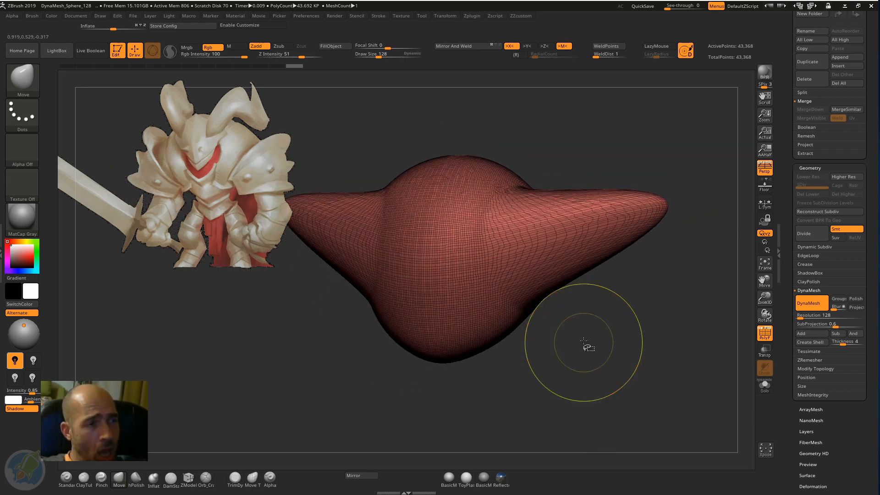
# - Set the DynaMesh resolution to 48 and remesh the stretched shape
pyautogui.click(810, 315)
pyautogui.write('8')
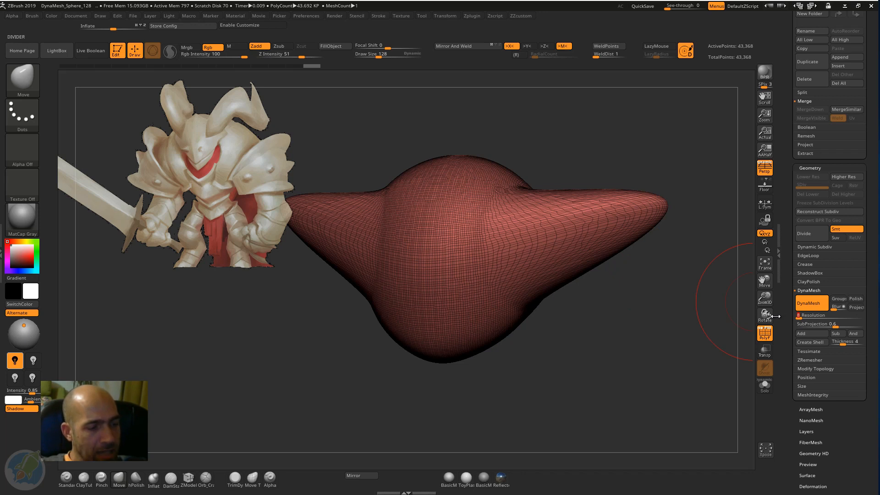
pyautogui.write('44')
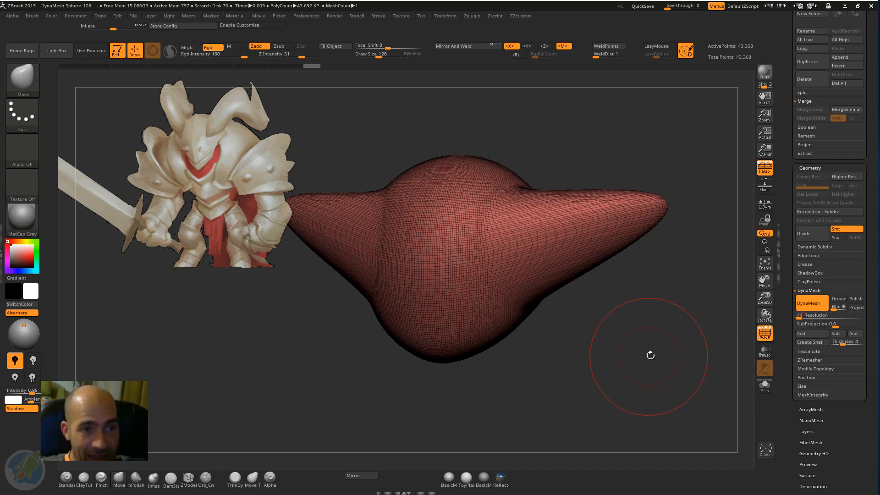
pyautogui.press('ctrl')
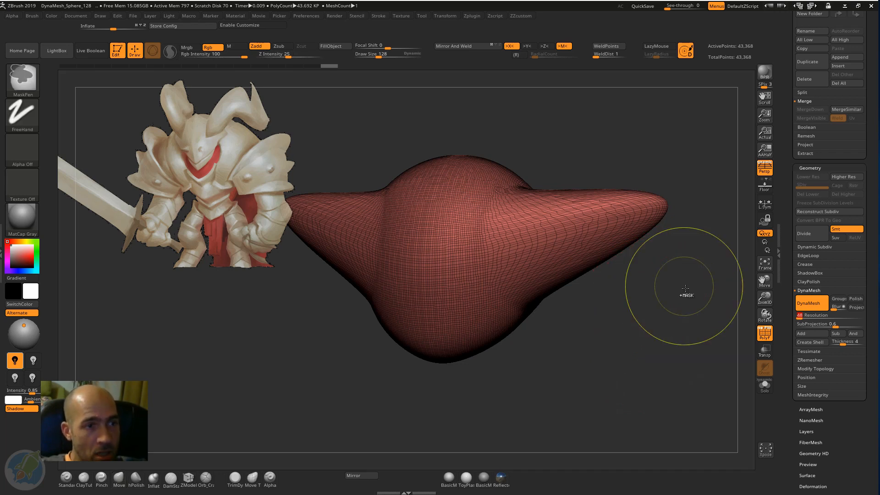
pyautogui.moveTo(669, 324)
pyautogui.keyDown('ctrl'); pyautogui.mouseDown()
pyautogui.moveTo(644, 346)
pyautogui.moveTo(679, 318)
pyautogui.moveTo(681, 329)
pyautogui.mouseUp(); pyautogui.keyUp('ctrl')
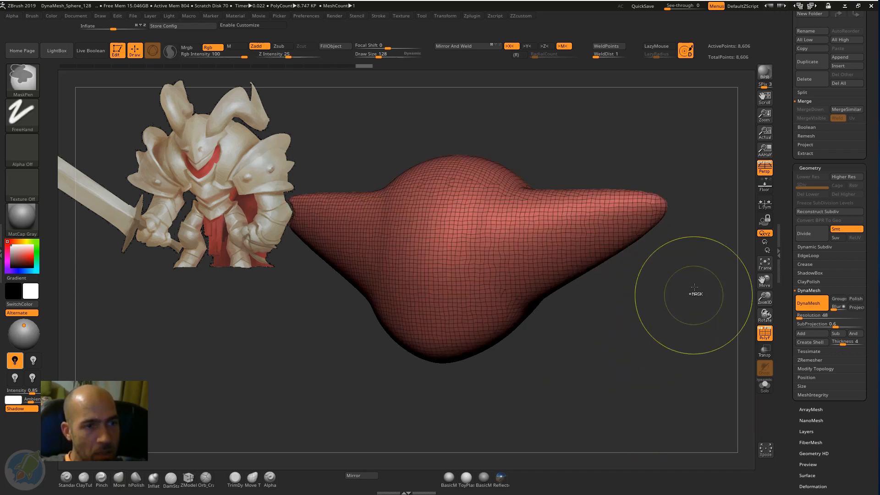
# - Remesh the shape again, trying a rectangular mask under the side points and clearing it in between
pyautogui.keyDown('ctrl'); pyautogui.moveTo(687, 274); pyautogui.dragTo(603, 414); pyautogui.keyUp('ctrl')
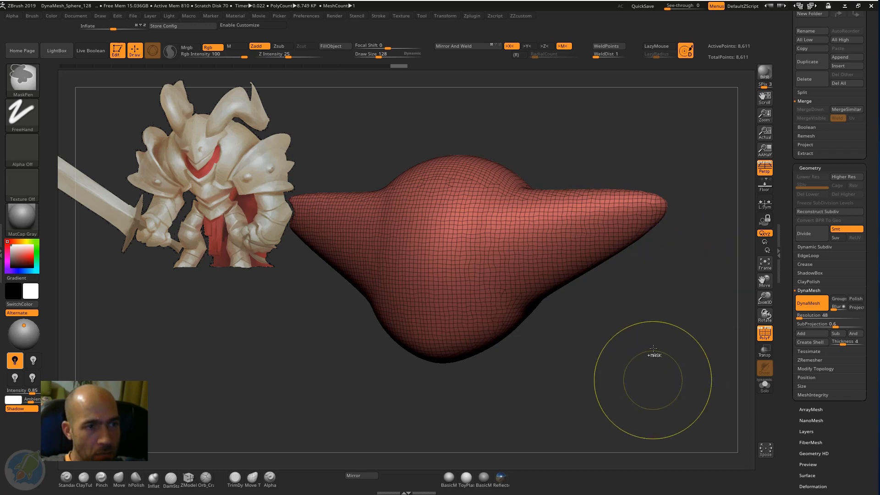
pyautogui.keyDown('ctrl'); pyautogui.moveTo(679, 259); pyautogui.dragTo(492, 384); pyautogui.keyUp('ctrl')
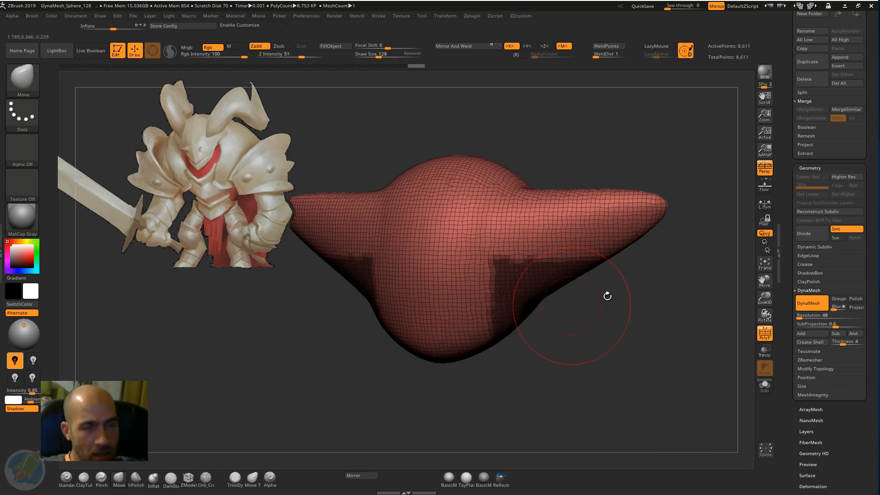
pyautogui.keyDown('ctrl'); pyautogui.moveTo(629, 274); pyautogui.dragTo(645, 316); pyautogui.keyUp('ctrl')
pyautogui.keyDown('ctrl'); pyautogui.moveTo(616, 116); pyautogui.dragTo(527, 167); pyautogui.keyUp('ctrl')
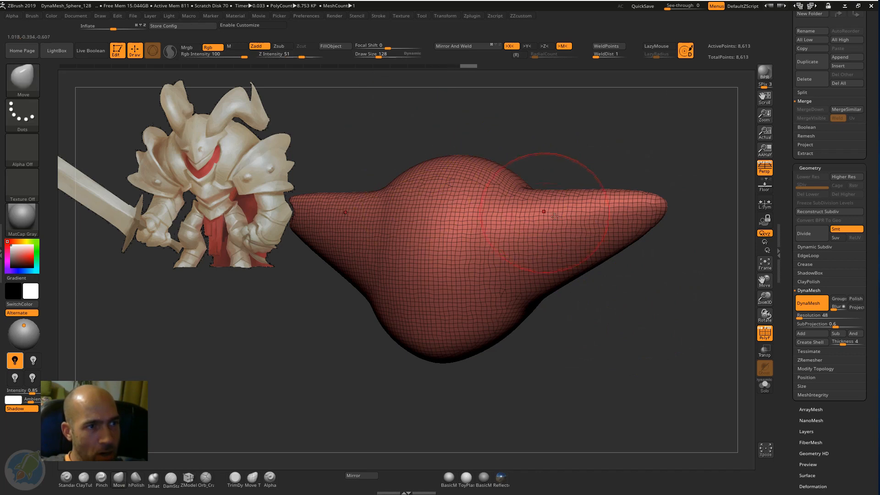
# - Try pulling bumps up and down from the side points with the Move brush, remeshing with DynaMesh after each pull
pyautogui.moveTo(553, 215); pyautogui.dragTo(558, 168)
pyautogui.keyDown('ctrl'); pyautogui.moveTo(674, 133); pyautogui.dragTo(632, 151); pyautogui.keyUp('ctrl')
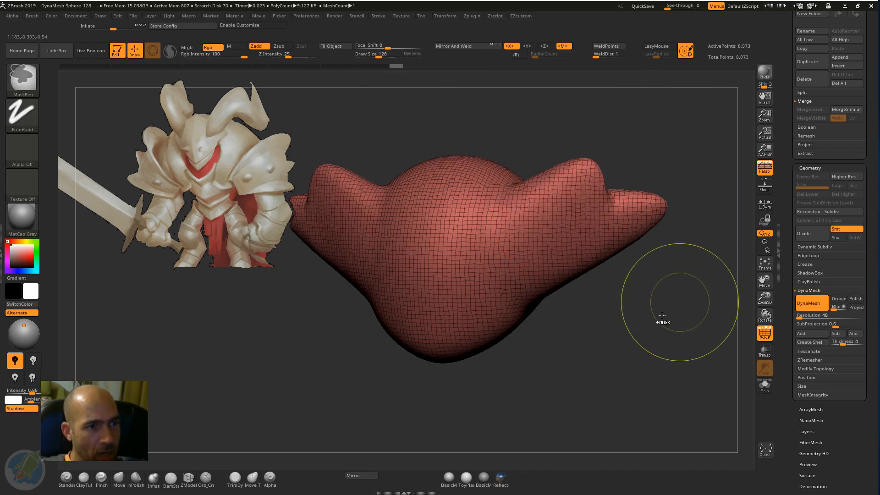
pyautogui.moveTo(579, 262); pyautogui.dragTo(604, 322)
pyautogui.keyDown('ctrl'); pyautogui.moveTo(665, 332); pyautogui.dragTo(612, 401); pyautogui.keyUp('ctrl')
pyautogui.moveTo(664, 304)
pyautogui.mouseDown()
pyautogui.moveTo(609, 345)
pyautogui.moveTo(624, 343)
pyautogui.mouseUp()
# - Undo the bump pulls and the remeshes made with them on the side points
pyautogui.hotkey('ctrl', 'z')
pyautogui.hotkey('ctrl', 'z')
pyautogui.hotkey('ctrl', 'z')
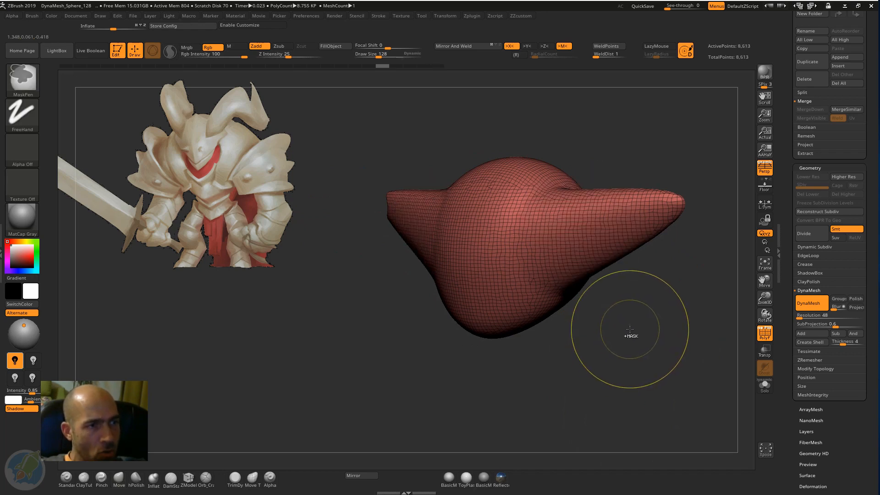
# - Try another DynaMesh remesh of the stretched shape and inspect its side points from several angles
pyautogui.hotkey('ctrl', 'z')
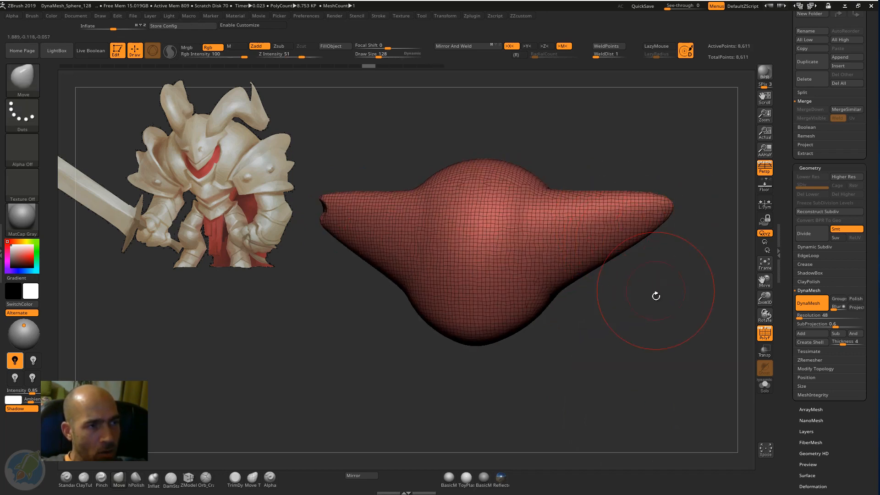
pyautogui.moveTo(656, 296)
pyautogui.mouseDown()
pyautogui.moveTo(634, 297)
pyautogui.moveTo(614, 283)
pyautogui.mouseUp()
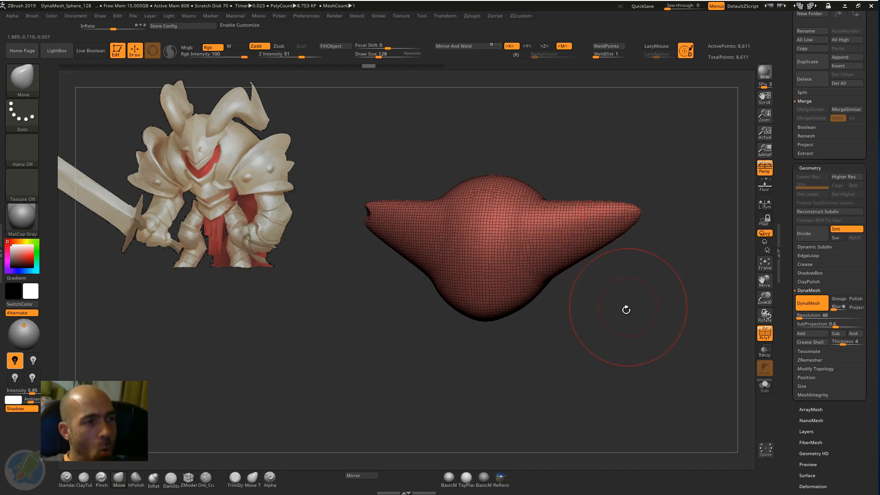
pyautogui.keyDown('alt'); pyautogui.moveTo(625, 310); pyautogui.dragTo(510, 297); pyautogui.keyUp('alt')
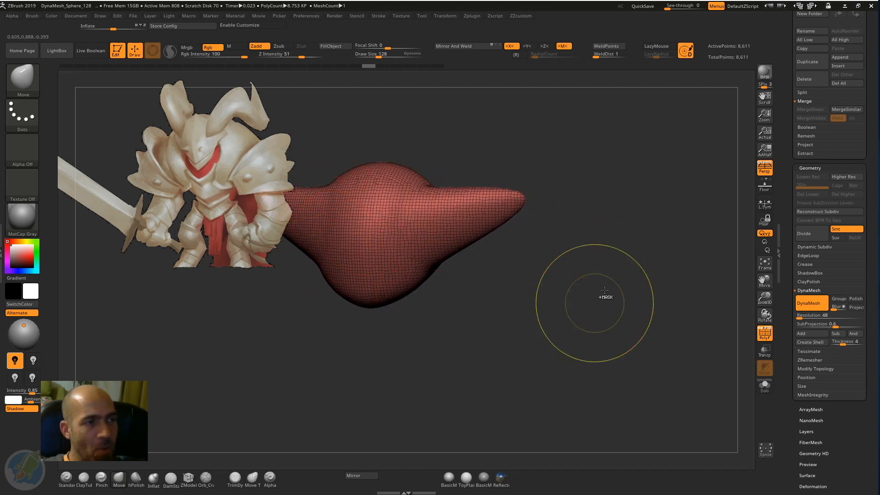
pyautogui.keyDown('ctrl'); pyautogui.moveTo(605, 297); pyautogui.dragTo(575, 332); pyautogui.keyUp('ctrl')
pyautogui.keyDown('alt'); pyautogui.moveTo(511, 340); pyautogui.dragTo(578, 352); pyautogui.keyUp('alt')
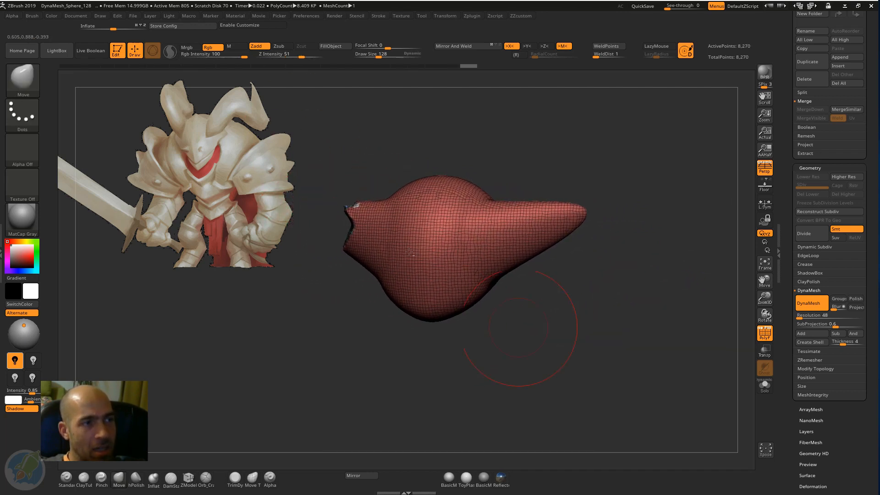
pyautogui.moveTo(363, 292); pyautogui.dragTo(368, 183)
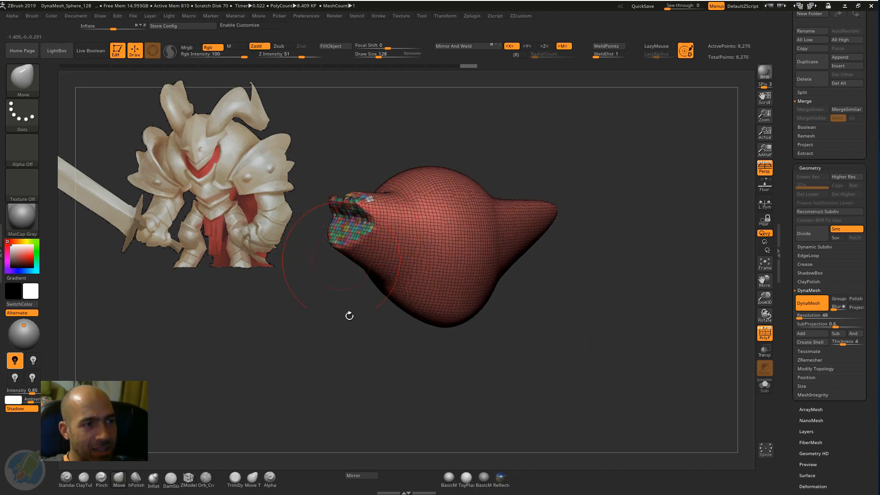
pyautogui.moveTo(349, 315)
pyautogui.mouseDown()
pyautogui.moveTo(373, 366)
pyautogui.moveTo(363, 349)
pyautogui.moveTo(326, 332)
pyautogui.moveTo(376, 358)
pyautogui.moveTo(567, 359)
pyautogui.moveTo(551, 275)
pyautogui.moveTo(640, 347)
pyautogui.moveTo(636, 338)
pyautogui.mouseUp()
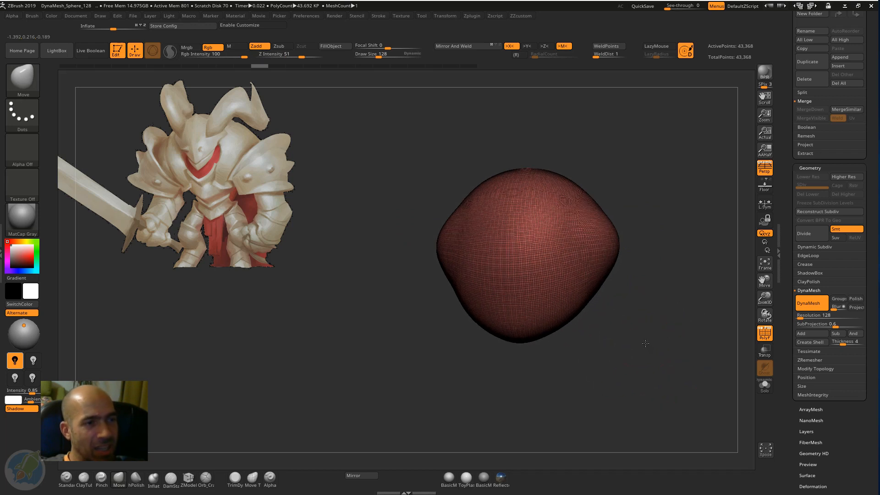
# - Remesh the head shape with DynaMesh, finishing at resolution 48, and turn off the wireframe display
pyautogui.keyDown('ctrl'); pyautogui.moveTo(683, 309); pyautogui.dragTo(653, 356); pyautogui.keyUp('ctrl')
pyautogui.keyDown('alt'); pyautogui.moveTo(662, 322); pyautogui.dragTo(644, 325); pyautogui.keyUp('alt')
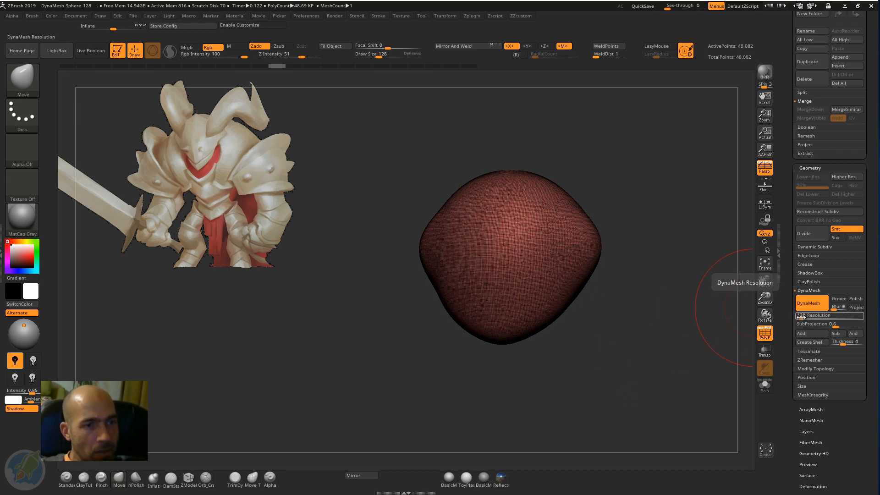
pyautogui.moveTo(800, 316); pyautogui.dragTo(791, 325)
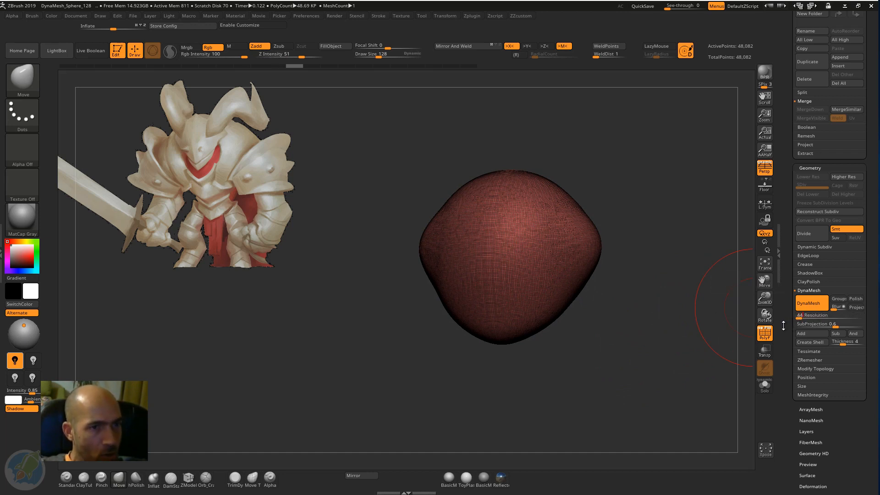
pyautogui.press('Return')
pyautogui.click(800, 315)
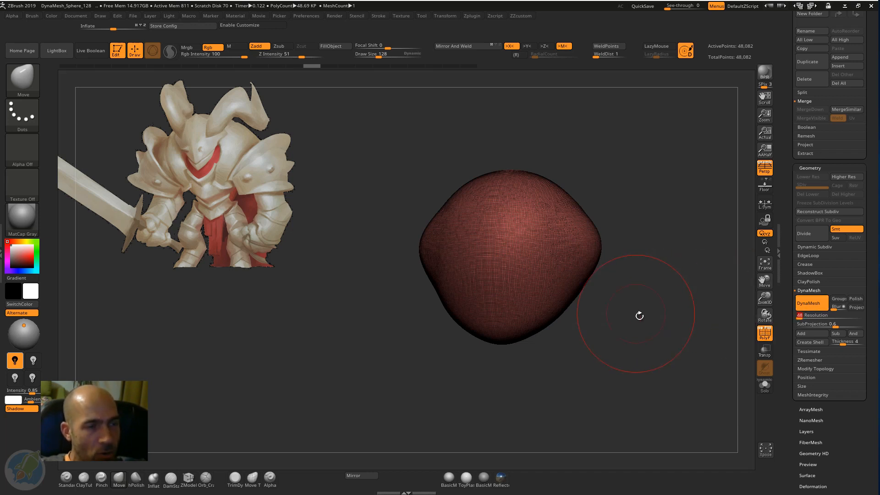
pyautogui.moveTo(639, 316)
pyautogui.keyDown('ctrl'); pyautogui.mouseDown()
pyautogui.moveTo(636, 341)
pyautogui.moveTo(624, 329)
pyautogui.moveTo(642, 324)
pyautogui.moveTo(634, 319)
pyautogui.mouseUp(); pyautogui.keyUp('ctrl')
pyautogui.click(763, 332)
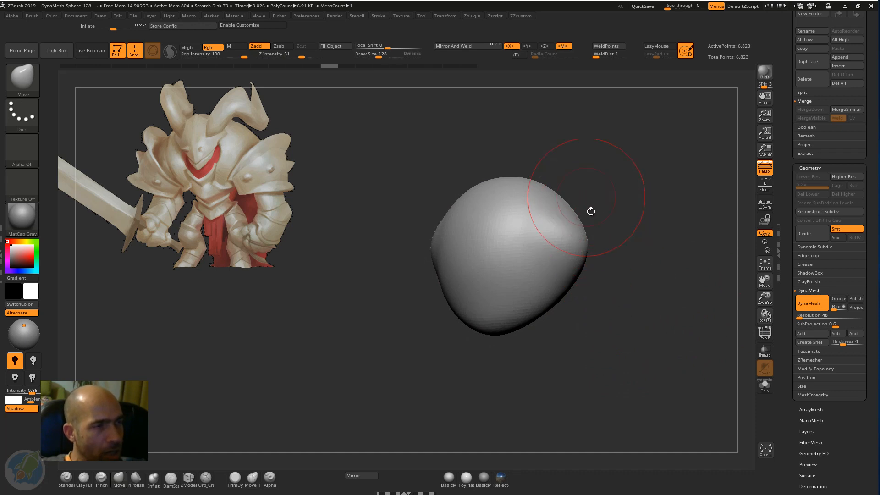
# - Soften the side points and adjust the head's side contour with the Move brush
pyautogui.moveTo(617, 245); pyautogui.dragTo(630, 248)
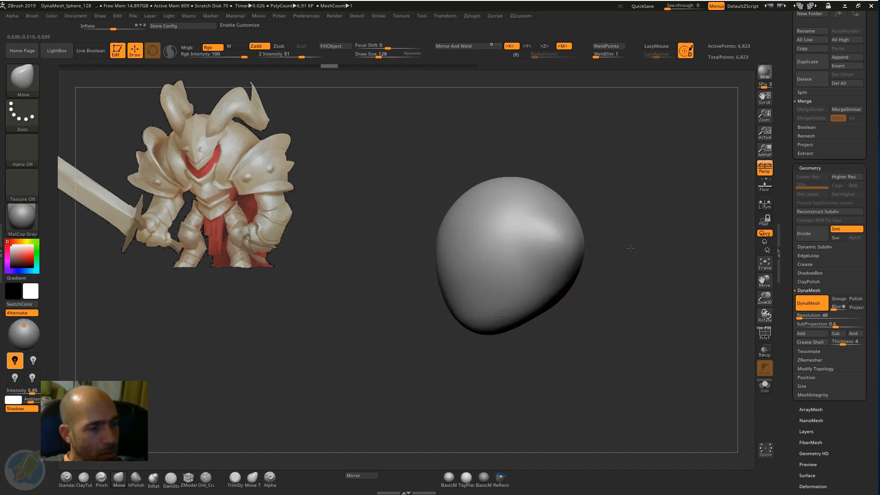
pyautogui.moveTo(584, 219)
pyautogui.mouseDown()
pyautogui.moveTo(606, 202)
pyautogui.moveTo(568, 197)
pyautogui.mouseUp()
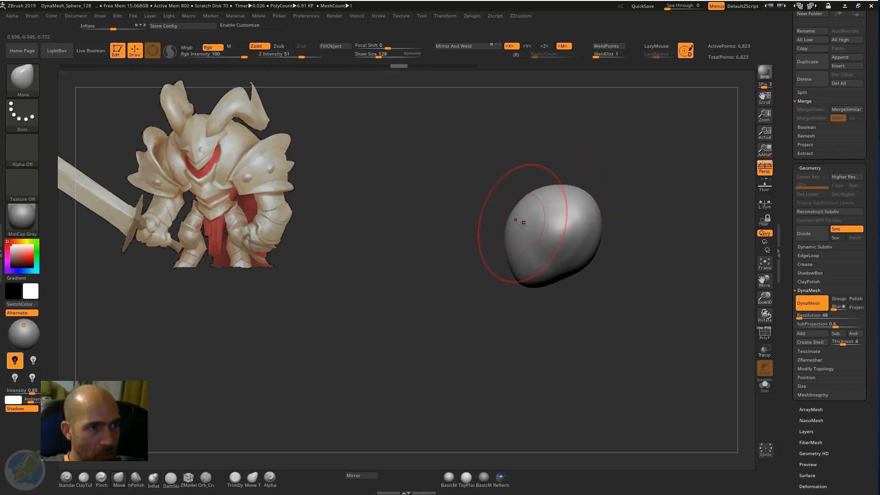
pyautogui.moveTo(493, 302); pyautogui.dragTo(555, 300)
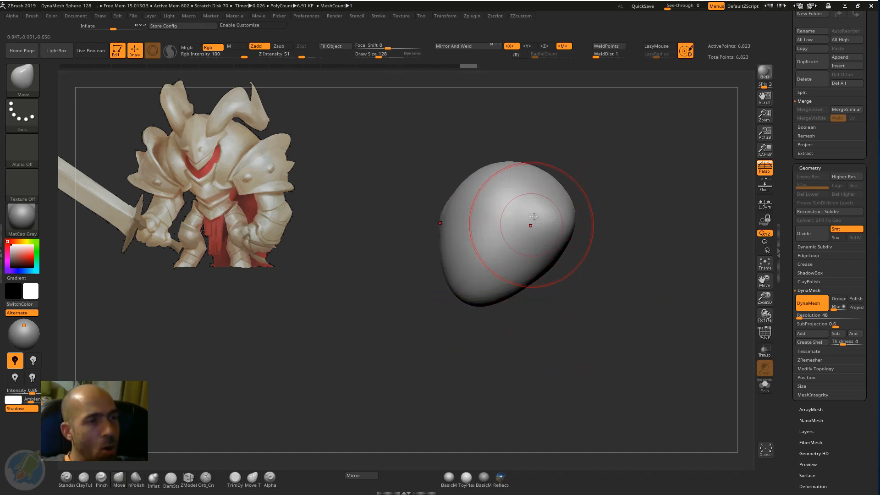
pyautogui.moveTo(408, 307); pyautogui.dragTo(434, 355)
pyautogui.moveTo(492, 370)
pyautogui.keyDown('alt'); pyautogui.mouseDown()
pyautogui.moveTo(457, 354)
pyautogui.moveTo(491, 359)
pyautogui.mouseUp(); pyautogui.keyUp('alt')
pyautogui.moveTo(584, 364)
pyautogui.mouseDown()
pyautogui.moveTo(552, 367)
pyautogui.moveTo(612, 341)
pyautogui.moveTo(632, 377)
pyautogui.moveTo(633, 346)
pyautogui.mouseUp()
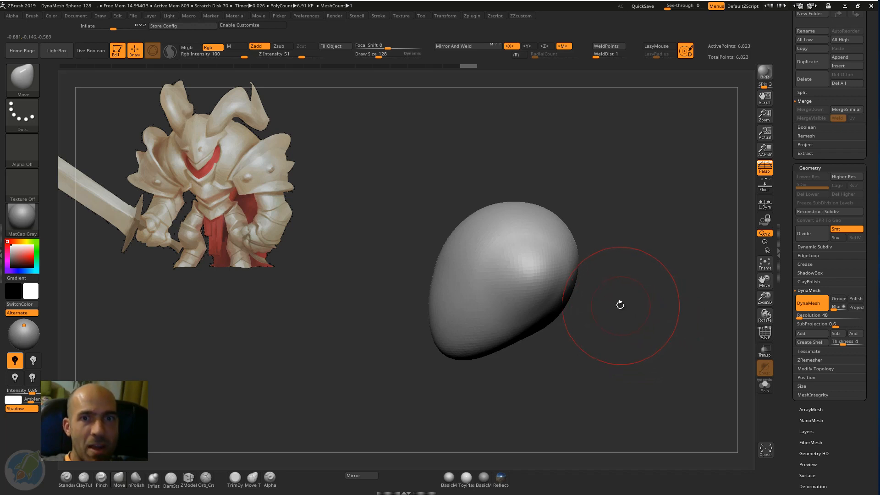
pyautogui.moveTo(607, 286)
pyautogui.mouseDown()
pyautogui.moveTo(614, 314)
pyautogui.moveTo(621, 282)
pyautogui.mouseUp()
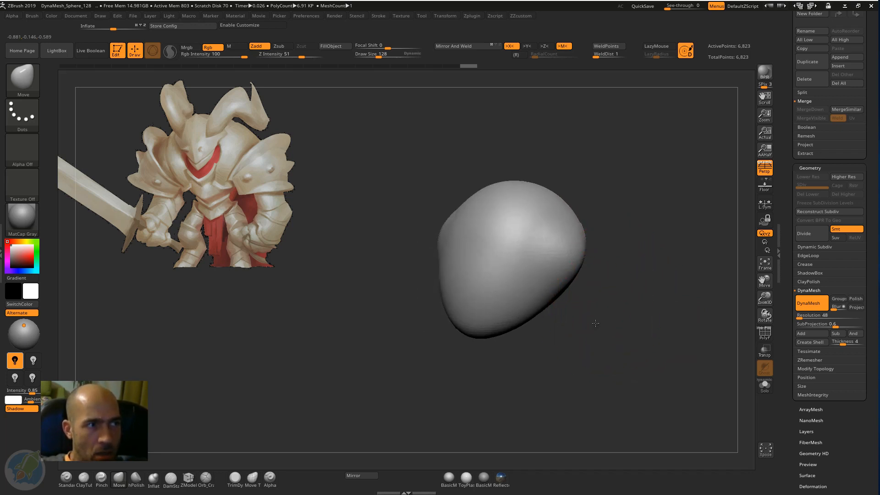
pyautogui.moveTo(595, 323); pyautogui.dragTo(592, 328)
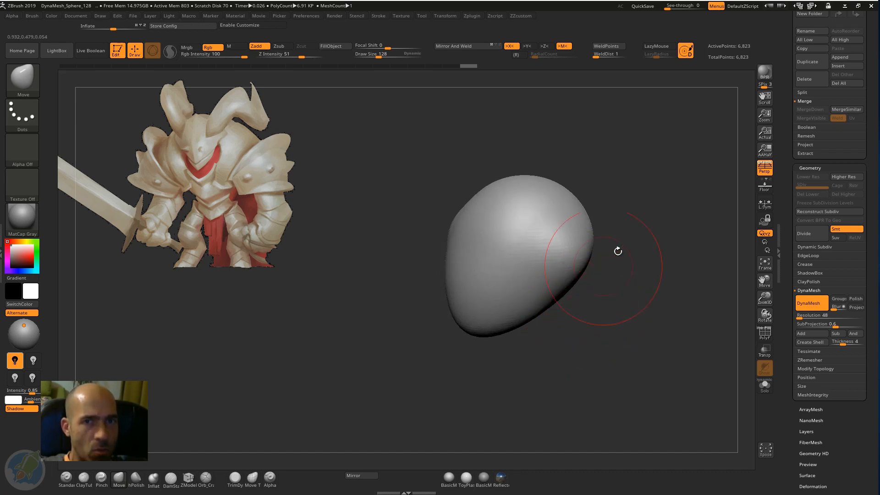
pyautogui.moveTo(617, 250)
pyautogui.mouseDown()
pyautogui.moveTo(635, 253)
pyautogui.moveTo(617, 249)
pyautogui.moveTo(610, 229)
pyautogui.moveTo(612, 238)
pyautogui.mouseUp()
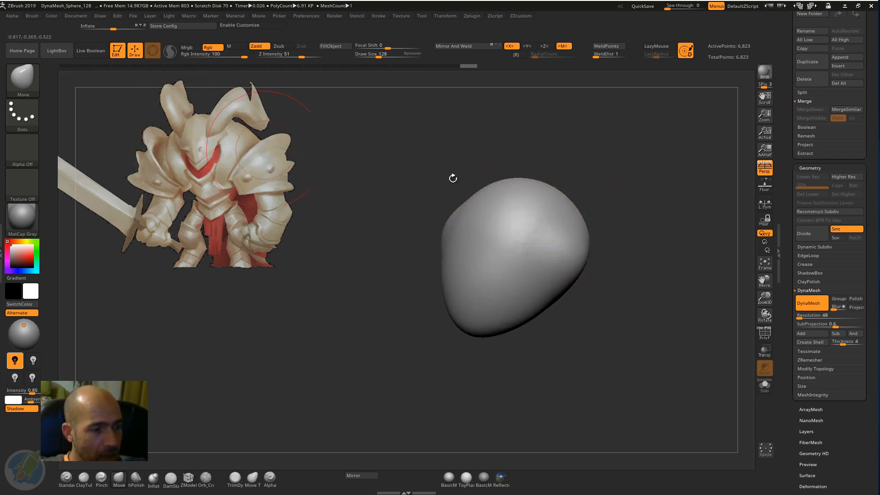
# - Flatten the front of the head with the hPolish brush into two planes meeting at a central vertical ridge
pyautogui.press('b')
pyautogui.press('h')
pyautogui.press('p')
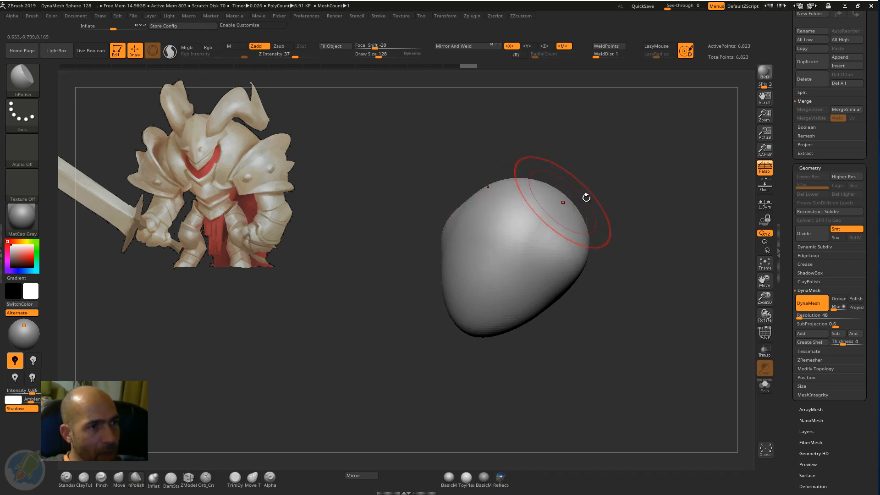
pyautogui.moveTo(586, 197); pyautogui.dragTo(604, 194)
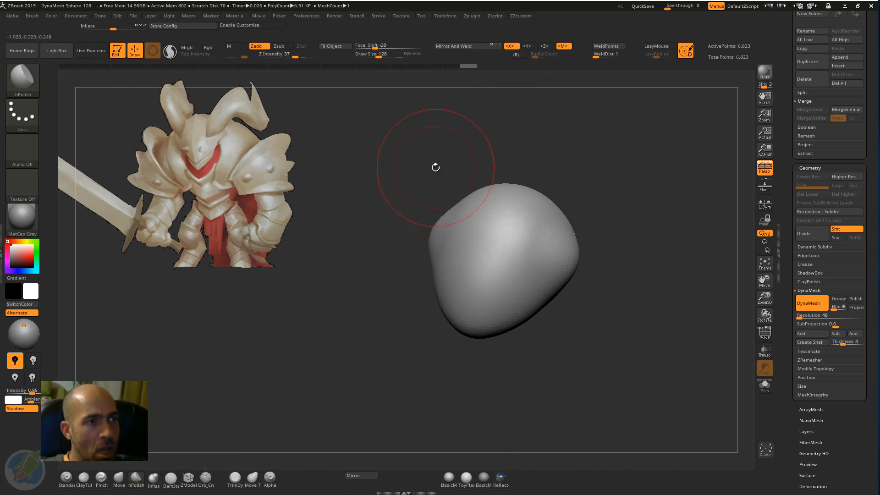
pyautogui.click(317, 16)
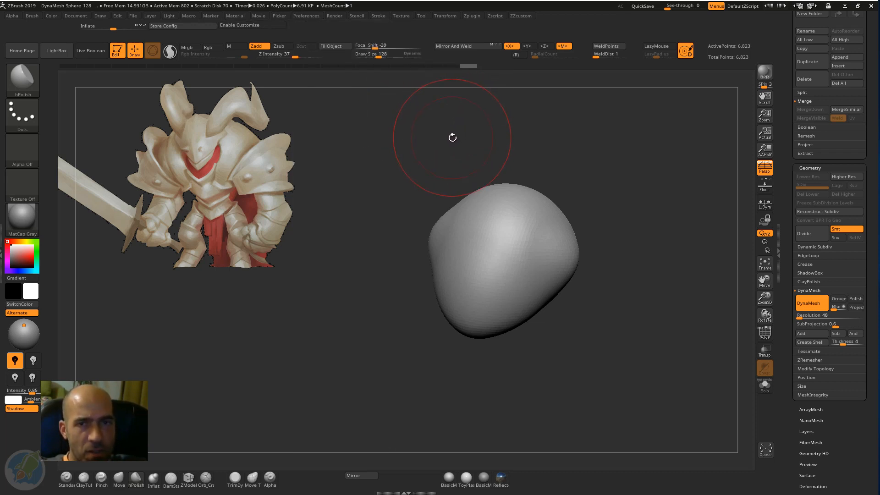
pyautogui.moveTo(555, 165)
pyautogui.mouseDown()
pyautogui.moveTo(544, 157)
pyautogui.moveTo(601, 173)
pyautogui.mouseUp()
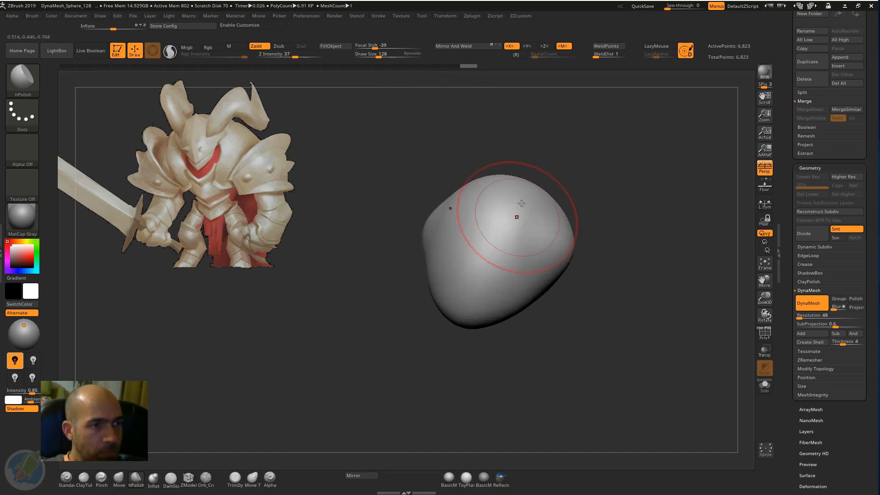
pyautogui.moveTo(516, 216); pyautogui.dragTo(477, 279)
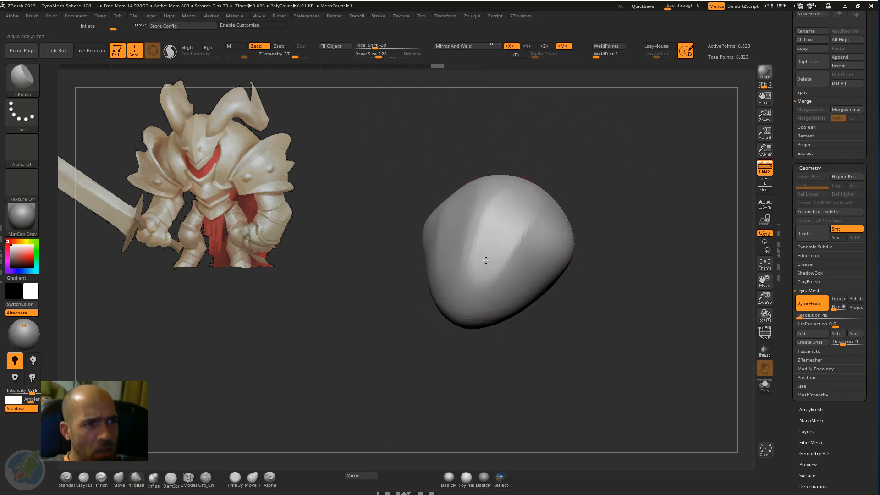
pyautogui.moveTo(479, 309); pyautogui.dragTo(511, 253)
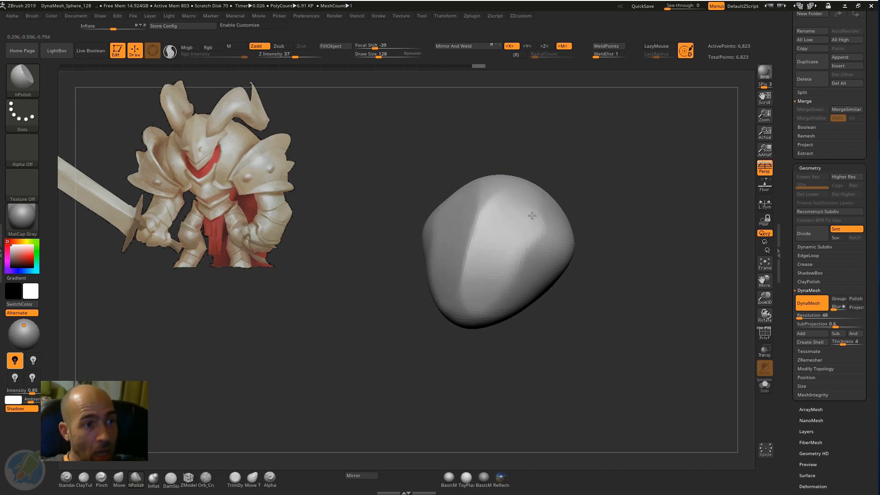
pyautogui.moveTo(474, 318); pyautogui.dragTo(479, 261)
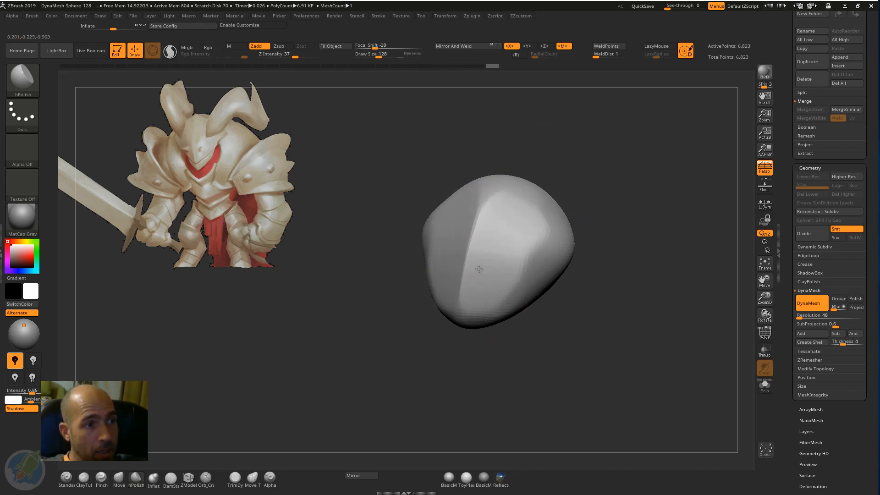
pyautogui.moveTo(510, 218); pyautogui.dragTo(520, 203)
pyautogui.moveTo(512, 215); pyautogui.dragTo(526, 191, button='right')
pyautogui.moveTo(526, 191)
pyautogui.mouseDown()
pyautogui.moveTo(596, 137)
pyautogui.moveTo(605, 187)
pyautogui.mouseUp()
# - Reshape the sides and lower jaw of the head with the Move brush, drawing the jaw inward
pyautogui.press('b')
pyautogui.press('m')
pyautogui.press('v')
pyautogui.moveTo(603, 225); pyautogui.dragTo(622, 233)
pyautogui.moveTo(606, 202)
pyautogui.mouseDown()
pyautogui.moveTo(620, 195)
pyautogui.moveTo(595, 173)
pyautogui.moveTo(576, 196)
pyautogui.mouseUp()
pyautogui.moveTo(546, 248); pyautogui.dragTo(556, 270)
pyautogui.moveTo(596, 316); pyautogui.dragTo(567, 298)
pyautogui.moveTo(541, 269); pyautogui.dragTo(554, 282)
pyautogui.moveTo(652, 254); pyautogui.dragTo(664, 267)
# - Polish the front and side planes of the face with the hPolish brush
pyautogui.press('b')
pyautogui.press('h')
pyautogui.press('p')
pyautogui.moveTo(539, 211)
pyautogui.mouseDown()
pyautogui.moveTo(554, 181)
pyautogui.moveTo(512, 194)
pyautogui.moveTo(495, 226)
pyautogui.mouseUp()
pyautogui.moveTo(452, 336); pyautogui.dragTo(594, 339)
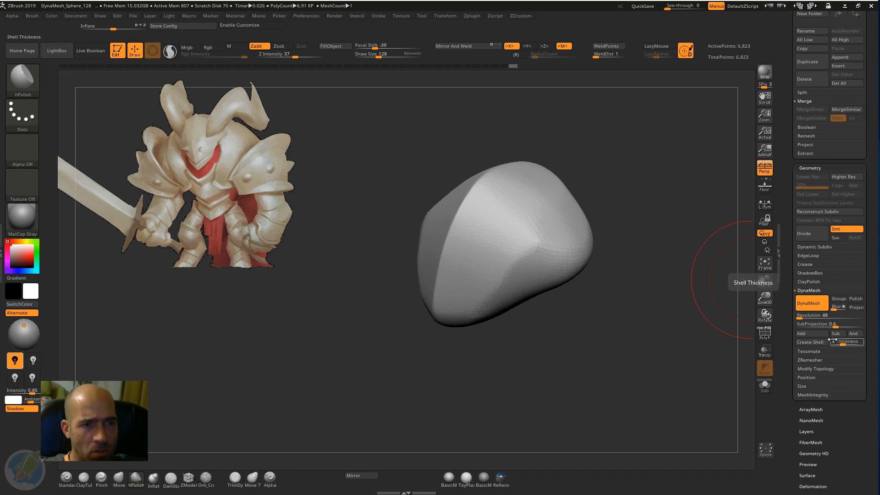
pyautogui.moveTo(634, 229); pyautogui.dragTo(644, 242)
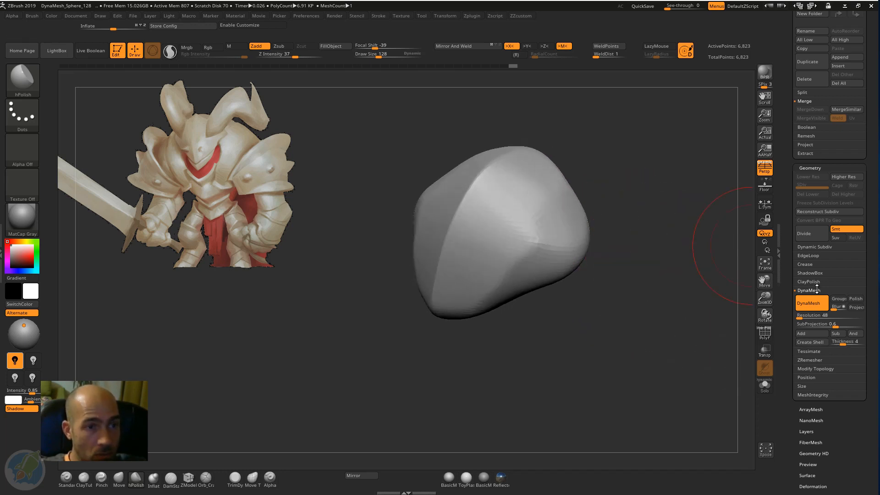
# - Bring up the custom shortcut palette and check its DynaMesh controls and resolution
pyautogui.click(802, 315)
pyautogui.hotkey('ctrl', 'shift', 'q')
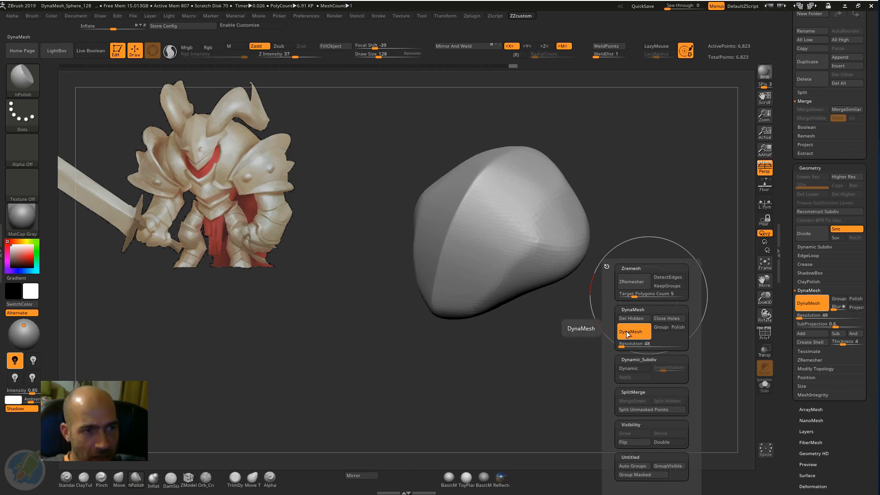
pyautogui.click(621, 344)
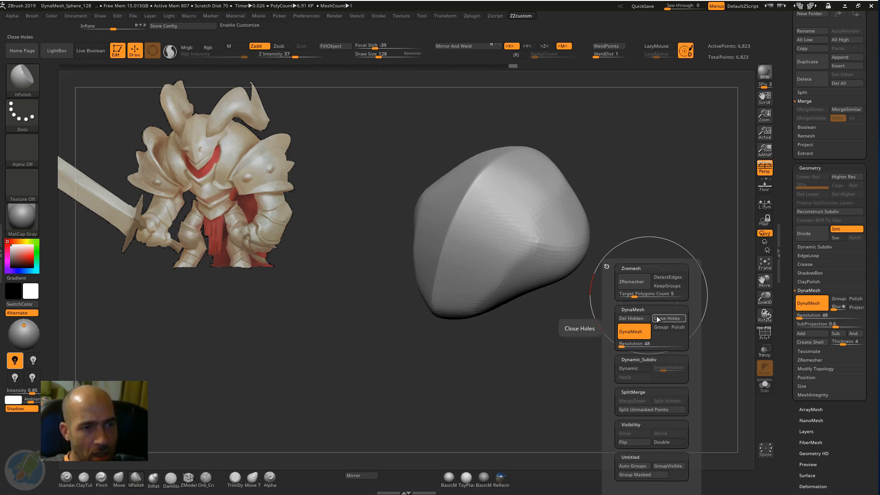
# - Narrow the lower face into a pointed chin, alternating between the Move and hPolish brushes
pyautogui.moveTo(555, 345)
pyautogui.mouseDown()
pyautogui.moveTo(569, 344)
pyautogui.moveTo(567, 354)
pyautogui.moveTo(530, 377)
pyautogui.moveTo(482, 387)
pyautogui.mouseUp()
pyautogui.press('b')
pyautogui.press('m')
pyautogui.press('v')
pyautogui.press('b')
pyautogui.press('h')
pyautogui.press('p')
pyautogui.moveTo(487, 313)
pyautogui.mouseDown()
pyautogui.moveTo(502, 277)
pyautogui.moveTo(467, 287)
pyautogui.moveTo(453, 321)
pyautogui.moveTo(418, 351)
pyautogui.moveTo(447, 345)
pyautogui.moveTo(429, 331)
pyautogui.mouseUp()
pyautogui.press('b')
pyautogui.press('m')
pyautogui.press('v')
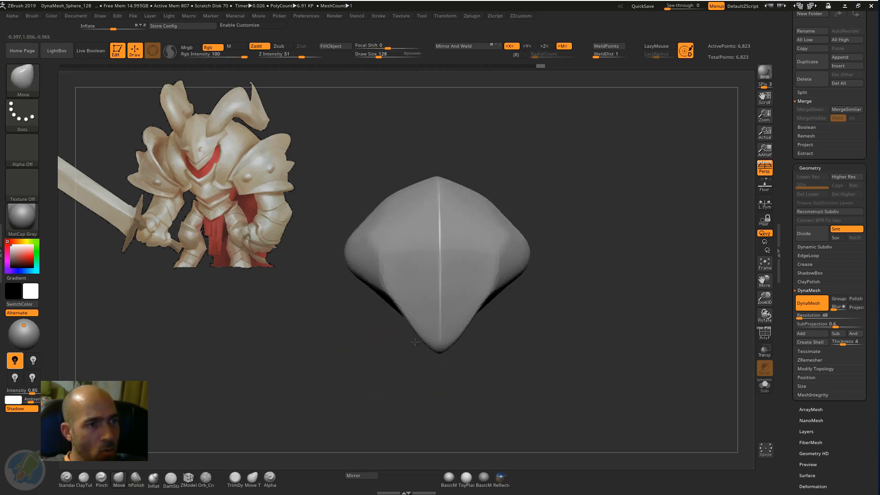
# - Smooth the face planes beside the central ridge and around the cheek
pyautogui.moveTo(451, 257)
pyautogui.keyDown('shift'); pyautogui.mouseDown()
pyautogui.moveTo(479, 236)
pyautogui.moveTo(481, 275)
pyautogui.mouseUp(); pyautogui.keyUp('shift')
pyautogui.moveTo(595, 280); pyautogui.dragTo(534, 268)
pyautogui.keyDown('shift'); pyautogui.moveTo(494, 229); pyautogui.dragTo(429, 270); pyautogui.keyUp('shift')
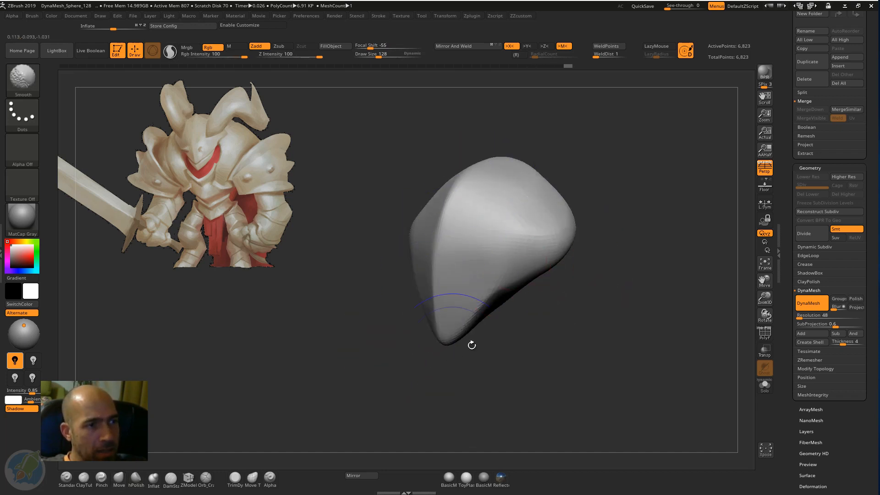
pyautogui.moveTo(524, 344)
pyautogui.mouseDown()
pyautogui.moveTo(531, 347)
pyautogui.moveTo(513, 326)
pyautogui.moveTo(518, 318)
pyautogui.moveTo(493, 316)
pyautogui.moveTo(500, 322)
pyautogui.mouseUp()
pyautogui.moveTo(527, 352)
pyautogui.keyDown('alt'); pyautogui.mouseDown()
pyautogui.moveTo(501, 310)
pyautogui.moveTo(509, 370)
pyautogui.moveTo(428, 383)
pyautogui.moveTo(450, 416)
pyautogui.moveTo(458, 302)
pyautogui.mouseUp(); pyautogui.keyUp('alt')
# - Flatten the cheek, the jaw edge and the area around the side point with the hPolish brush
pyautogui.press('b')
pyautogui.press('h')
pyautogui.press('p')
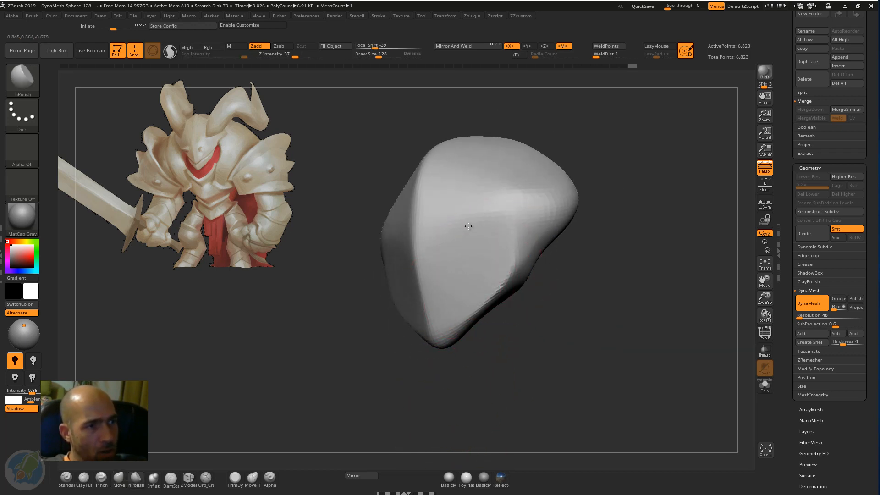
pyautogui.moveTo(596, 238); pyautogui.dragTo(605, 275)
pyautogui.moveTo(593, 211)
pyautogui.mouseDown()
pyautogui.moveTo(611, 224)
pyautogui.moveTo(593, 244)
pyautogui.mouseUp()
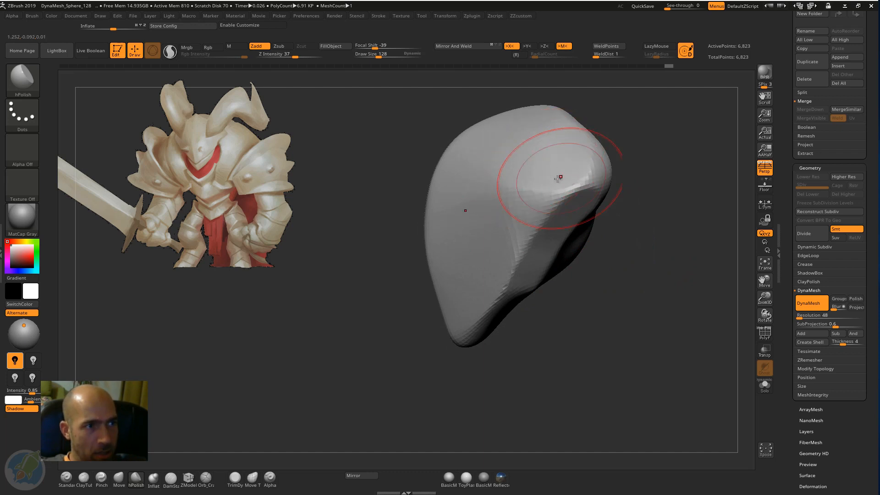
pyautogui.moveTo(632, 182); pyautogui.dragTo(679, 184)
pyautogui.moveTo(672, 217); pyautogui.dragTo(627, 214)
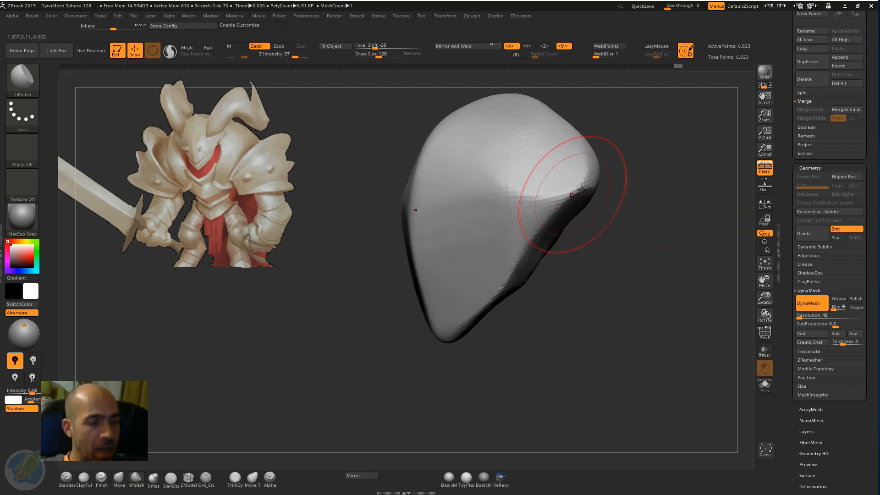
# - Pull the side points of the head into sharper outward tips with the Move brush
pyautogui.press('b')
pyautogui.press('m')
pyautogui.press('v')
pyautogui.moveTo(595, 179)
pyautogui.mouseDown()
pyautogui.moveTo(610, 172)
pyautogui.moveTo(609, 224)
pyautogui.moveTo(580, 233)
pyautogui.mouseUp()
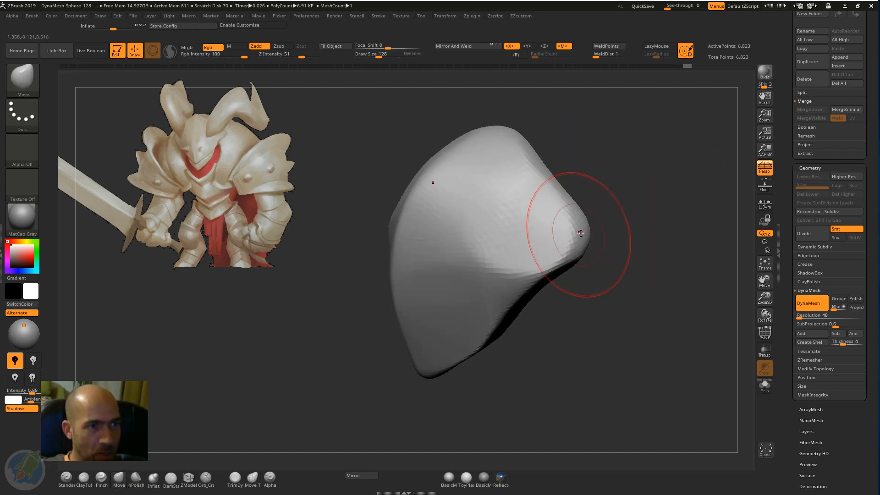
pyautogui.moveTo(596, 171)
pyautogui.mouseDown()
pyautogui.moveTo(622, 185)
pyautogui.moveTo(607, 149)
pyautogui.mouseUp()
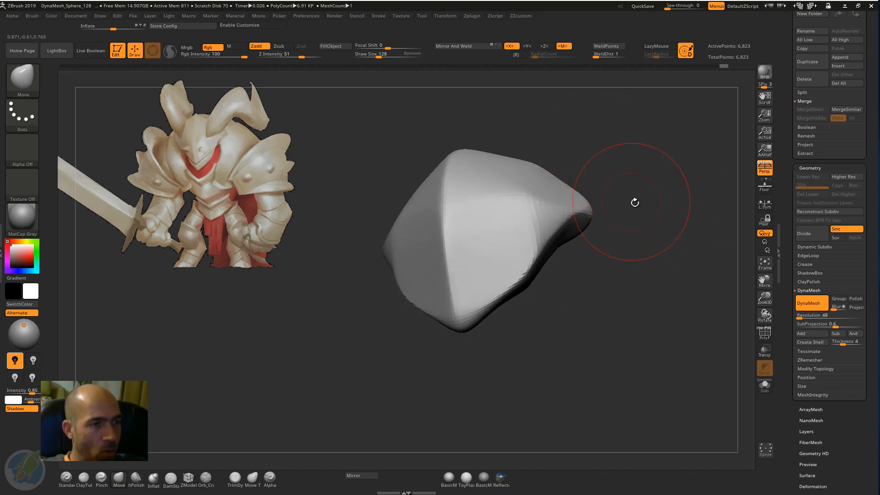
# - Reshape the jaw edge and the top of the crown with the Move brush
pyautogui.moveTo(635, 203); pyautogui.dragTo(543, 188)
pyautogui.moveTo(611, 172)
pyautogui.mouseDown()
pyautogui.moveTo(591, 270)
pyautogui.moveTo(578, 270)
pyautogui.moveTo(571, 287)
pyautogui.moveTo(594, 306)
pyautogui.moveTo(572, 308)
pyautogui.mouseUp()
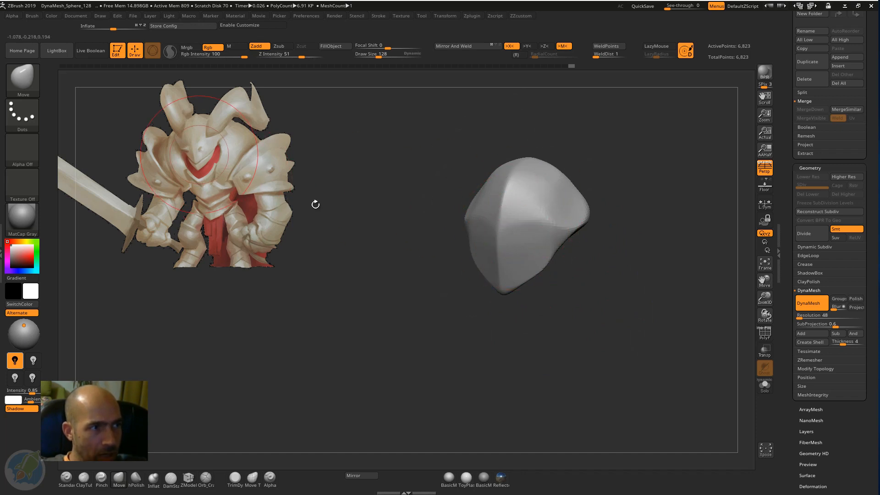
pyautogui.moveTo(552, 273); pyautogui.dragTo(539, 277)
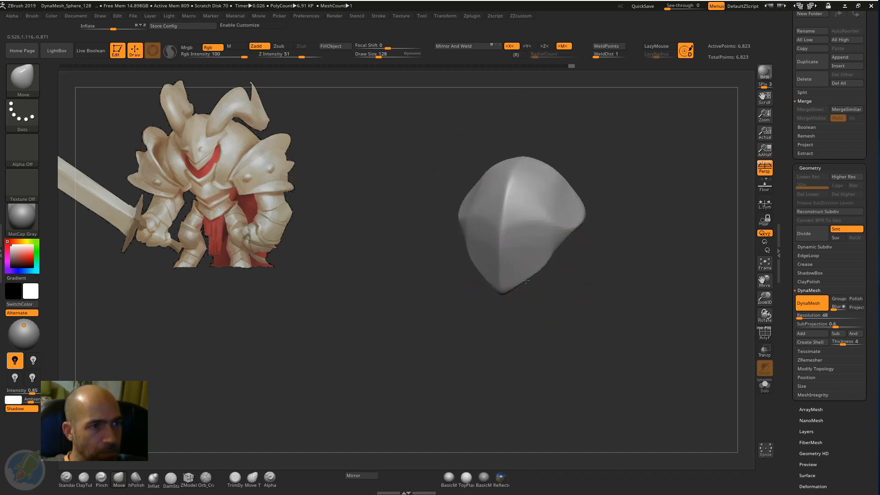
pyautogui.moveTo(567, 241); pyautogui.dragTo(555, 218)
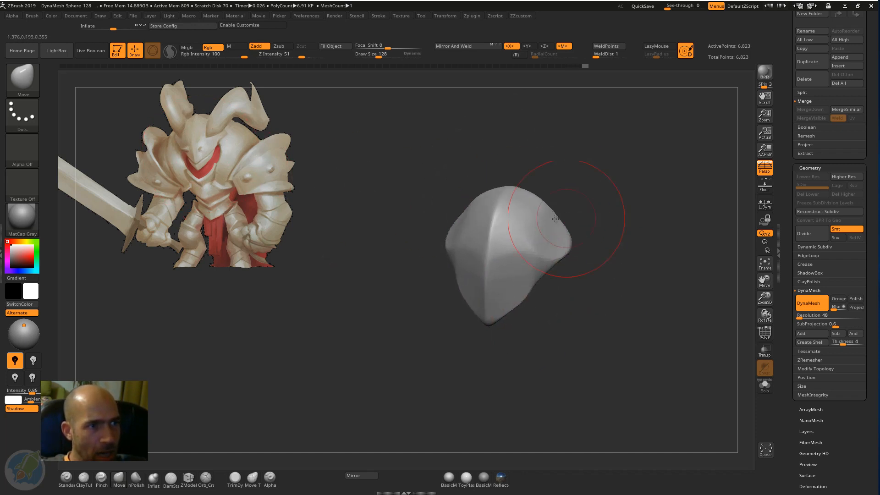
pyautogui.keyDown('alt'); pyautogui.moveTo(553, 177); pyautogui.dragTo(558, 202); pyautogui.keyUp('alt')
pyautogui.moveTo(500, 186); pyautogui.dragTo(499, 183)
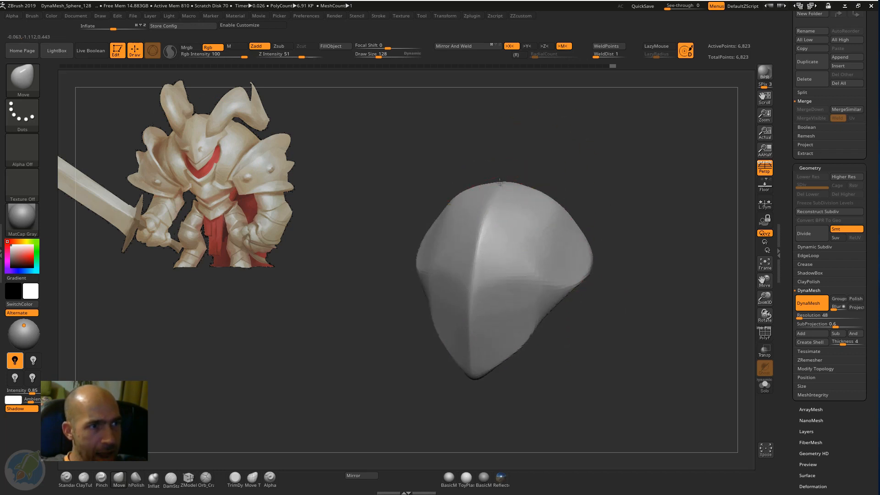
# - Adjust the side point and the slope running up to the crown with the Move brush
pyautogui.moveTo(590, 263)
pyautogui.mouseDown()
pyautogui.moveTo(619, 227)
pyautogui.moveTo(591, 242)
pyautogui.moveTo(590, 262)
pyautogui.mouseUp()
pyautogui.moveTo(631, 243)
pyautogui.mouseDown()
pyautogui.moveTo(652, 252)
pyautogui.moveTo(602, 255)
pyautogui.moveTo(628, 235)
pyautogui.mouseUp()
pyautogui.keyDown('alt'); pyautogui.moveTo(627, 236); pyautogui.dragTo(662, 267); pyautogui.keyUp('alt')
pyautogui.moveTo(593, 263)
pyautogui.mouseDown()
pyautogui.moveTo(604, 260)
pyautogui.moveTo(592, 237)
pyautogui.mouseUp()
pyautogui.moveTo(566, 198); pyautogui.dragTo(559, 202)
pyautogui.moveTo(594, 178)
pyautogui.mouseDown()
pyautogui.moveTo(581, 179)
pyautogui.moveTo(556, 225)
pyautogui.mouseUp()
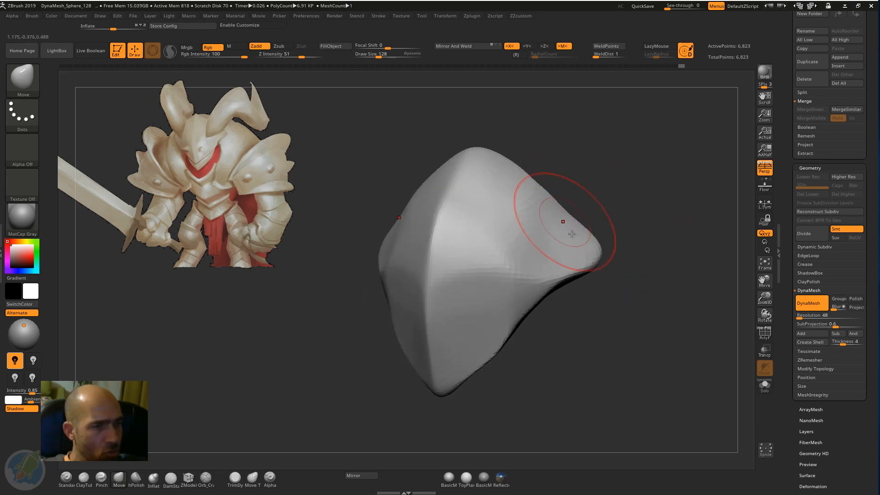
# - Flatten the cheek plane between the central ridge and the side point with the hPolish brush
pyautogui.press('b')
pyautogui.press('h')
pyautogui.press('p')
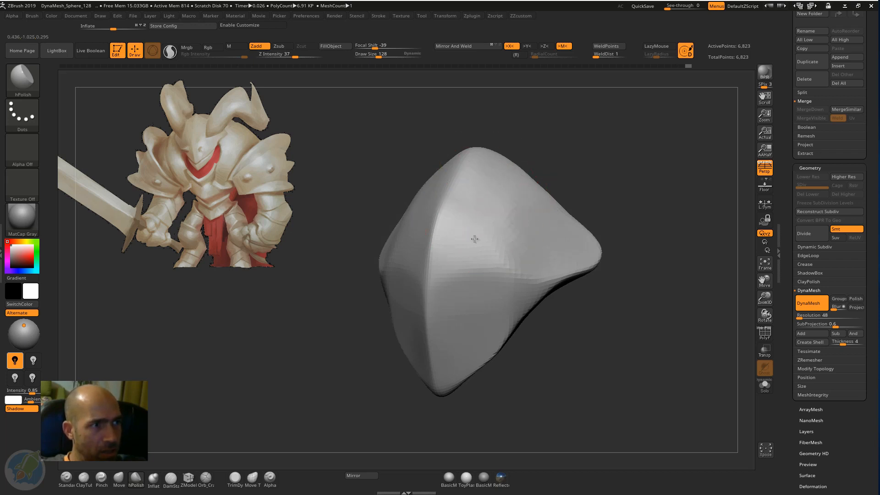
pyautogui.moveTo(492, 256)
pyautogui.mouseDown()
pyautogui.moveTo(524, 234)
pyautogui.moveTo(463, 269)
pyautogui.moveTo(534, 275)
pyautogui.mouseUp()
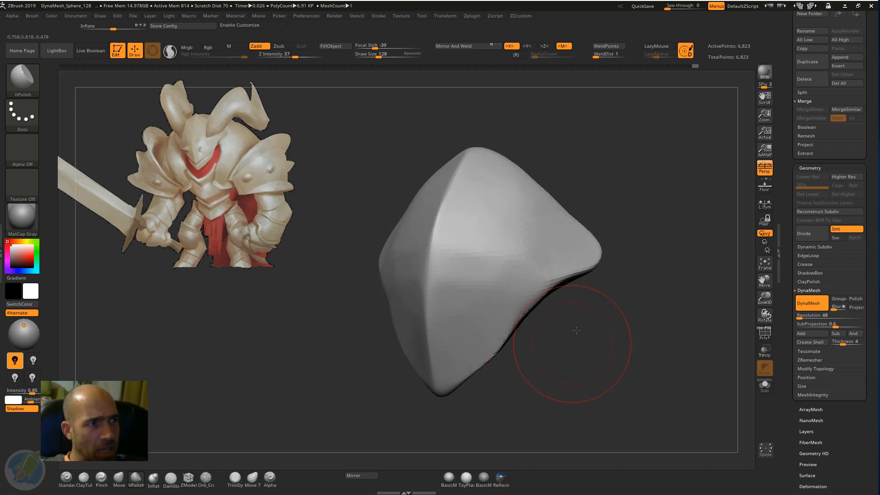
pyautogui.moveTo(576, 330); pyautogui.dragTo(545, 241)
pyautogui.moveTo(534, 235)
pyautogui.mouseDown()
pyautogui.moveTo(504, 253)
pyautogui.moveTo(545, 245)
pyautogui.mouseUp()
# - Polish the upper face plane and the slope toward the side point with the hPolish brush
pyautogui.moveTo(599, 303)
pyautogui.keyDown('alt'); pyautogui.mouseDown()
pyautogui.moveTo(585, 290)
pyautogui.moveTo(574, 246)
pyautogui.moveTo(619, 225)
pyautogui.mouseUp(); pyautogui.keyUp('alt')
pyautogui.moveTo(660, 254); pyautogui.dragTo(548, 242)
pyautogui.moveTo(687, 168)
pyautogui.mouseDown()
pyautogui.moveTo(650, 211)
pyautogui.moveTo(638, 210)
pyautogui.moveTo(696, 181)
pyautogui.mouseUp()
pyautogui.moveTo(408, 216)
pyautogui.mouseDown()
pyautogui.moveTo(514, 204)
pyautogui.moveTo(540, 229)
pyautogui.mouseUp()
pyautogui.moveTo(580, 188)
pyautogui.mouseDown()
pyautogui.moveTo(650, 176)
pyautogui.moveTo(641, 186)
pyautogui.moveTo(586, 185)
pyautogui.mouseUp()
pyautogui.moveTo(693, 147); pyautogui.dragTo(658, 137)
pyautogui.moveTo(644, 237)
pyautogui.mouseDown()
pyautogui.moveTo(658, 227)
pyautogui.moveTo(561, 270)
pyautogui.moveTo(591, 256)
pyautogui.moveTo(637, 298)
pyautogui.mouseUp()
pyautogui.moveTo(575, 363); pyautogui.dragTo(623, 357)
pyautogui.moveTo(633, 267); pyautogui.dragTo(598, 347)
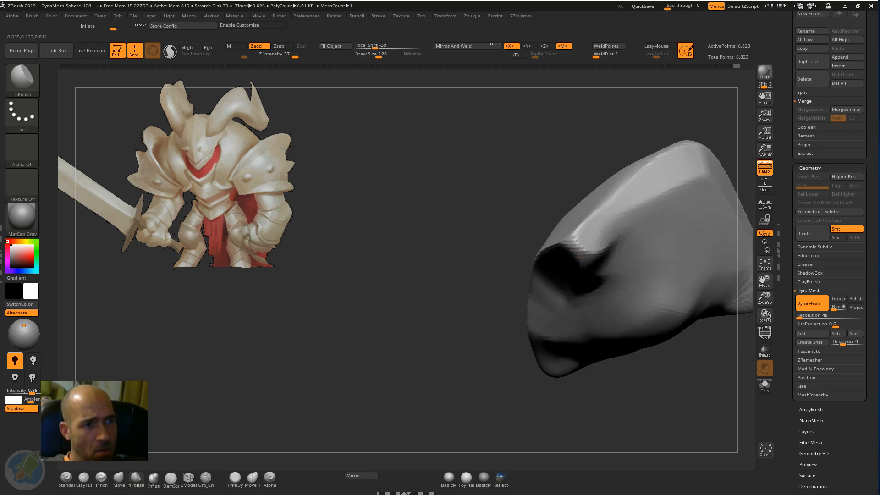
# - Smooth the hollow under the side point and the upper face plane beside the ridge
pyautogui.moveTo(692, 389)
pyautogui.mouseDown()
pyautogui.moveTo(639, 393)
pyautogui.moveTo(581, 380)
pyautogui.moveTo(588, 368)
pyautogui.mouseUp()
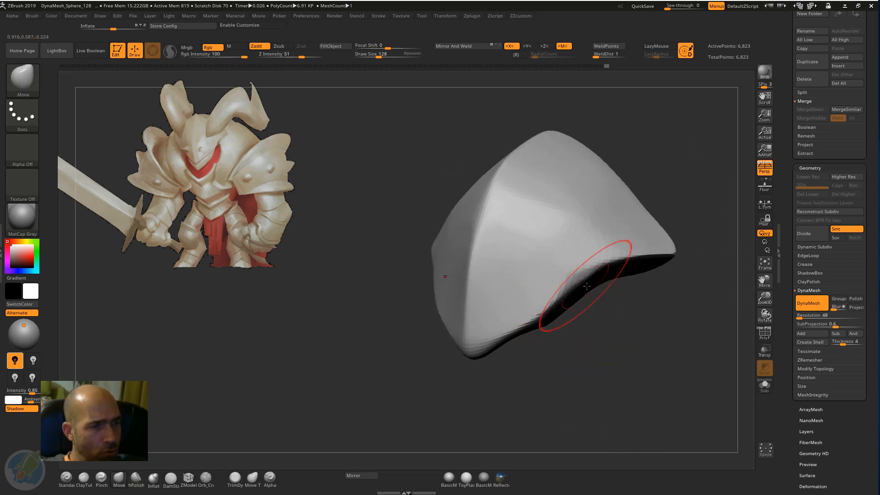
pyautogui.moveTo(587, 283)
pyautogui.keyDown('shift'); pyautogui.mouseDown()
pyautogui.moveTo(570, 293)
pyautogui.moveTo(591, 275)
pyautogui.mouseUp(); pyautogui.keyUp('shift')
pyautogui.moveTo(552, 217)
pyautogui.keyDown('shift'); pyautogui.mouseDown()
pyautogui.moveTo(594, 197)
pyautogui.moveTo(549, 192)
pyautogui.mouseUp(); pyautogui.keyUp('shift')
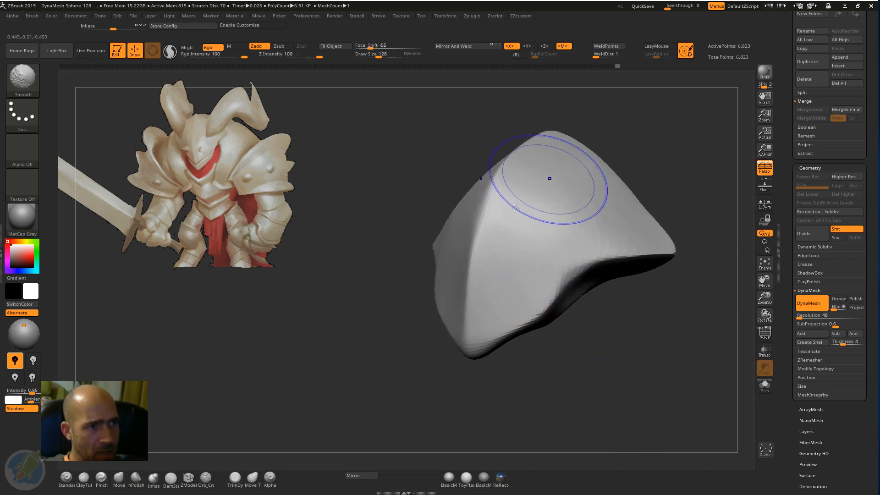
# - Refine the chin and the lower jaw outline with the Move brush
pyautogui.press('b')
pyautogui.press('m')
pyautogui.press('v')
pyautogui.moveTo(479, 380)
pyautogui.mouseDown()
pyautogui.moveTo(546, 368)
pyautogui.moveTo(553, 346)
pyautogui.moveTo(548, 355)
pyautogui.mouseUp()
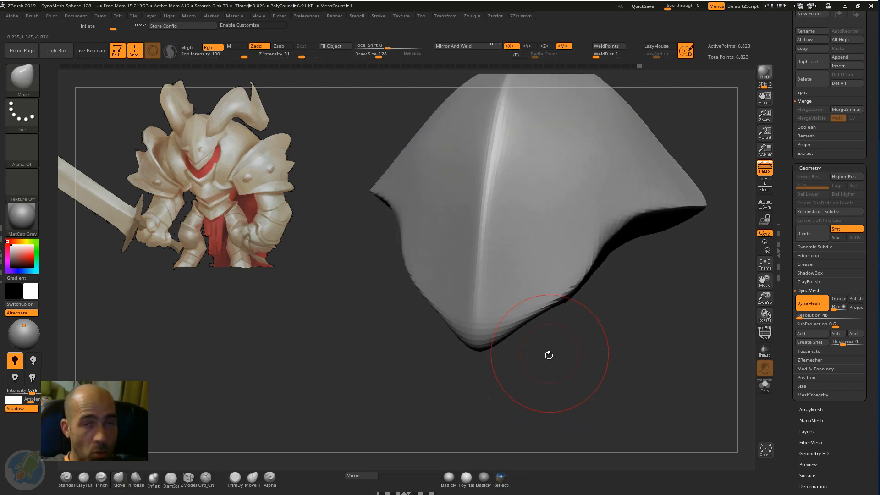
pyautogui.moveTo(548, 387)
pyautogui.mouseDown()
pyautogui.moveTo(562, 373)
pyautogui.moveTo(552, 326)
pyautogui.moveTo(545, 353)
pyautogui.moveTo(512, 324)
pyautogui.moveTo(532, 309)
pyautogui.mouseUp()
pyautogui.moveTo(591, 364)
pyautogui.keyDown('alt'); pyautogui.mouseDown()
pyautogui.moveTo(593, 334)
pyautogui.moveTo(467, 366)
pyautogui.mouseUp(); pyautogui.keyUp('alt')
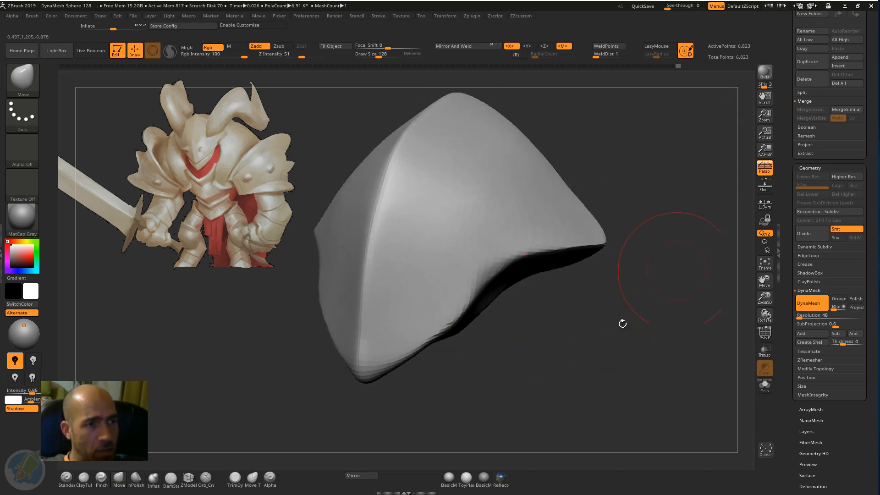
pyautogui.moveTo(641, 306)
pyautogui.keyDown('alt'); pyautogui.mouseDown()
pyautogui.moveTo(605, 298)
pyautogui.moveTo(618, 255)
pyautogui.moveTo(641, 242)
pyautogui.mouseUp(); pyautogui.keyUp('alt')
pyautogui.press('ctrl')
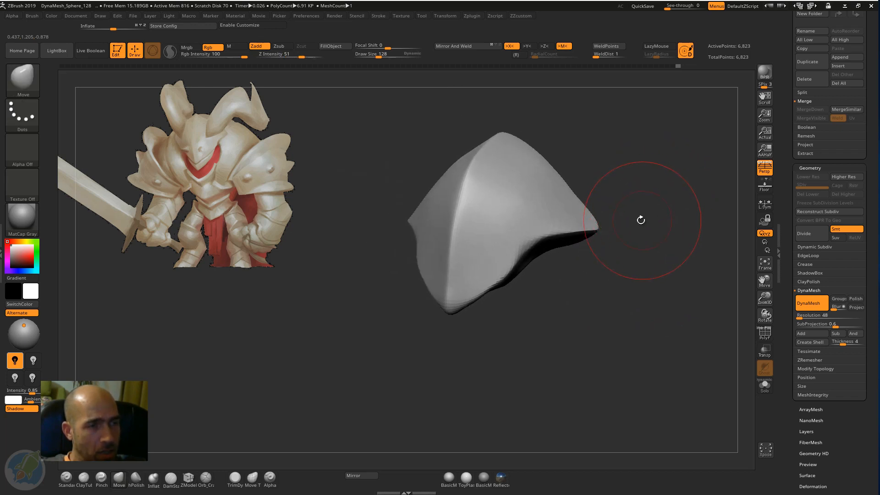
pyautogui.keyDown('ctrl'); pyautogui.keyDown('shift'); pyautogui.moveTo(646, 261); pyautogui.dragTo(514, 147); pyautogui.keyUp('shift'); pyautogui.keyUp('ctrl')
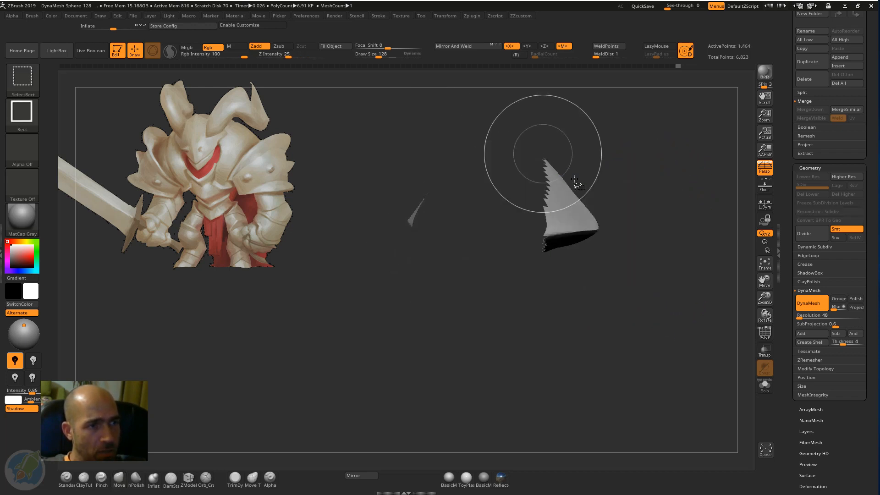
pyautogui.keyDown('ctrl'); pyautogui.keyDown('shift'); pyautogui.click(616, 171); pyautogui.keyUp('shift'); pyautogui.keyUp('ctrl')
# - Flatten the upper side of the head near the back of the crown with the hPolish brush
pyautogui.moveTo(616, 171)
pyautogui.mouseDown()
pyautogui.moveTo(631, 201)
pyautogui.moveTo(636, 300)
pyautogui.moveTo(615, 308)
pyautogui.moveTo(595, 350)
pyautogui.moveTo(553, 337)
pyautogui.moveTo(549, 321)
pyautogui.moveTo(604, 155)
pyautogui.moveTo(583, 257)
pyautogui.moveTo(637, 152)
pyautogui.moveTo(618, 132)
pyautogui.moveTo(616, 146)
pyautogui.moveTo(646, 142)
pyautogui.mouseUp()
pyautogui.moveTo(655, 83)
pyautogui.mouseDown()
pyautogui.moveTo(718, 183)
pyautogui.moveTo(608, 201)
pyautogui.mouseUp()
pyautogui.moveTo(643, 154); pyautogui.dragTo(714, 158)
pyautogui.moveTo(670, 180); pyautogui.dragTo(674, 219)
pyautogui.press('b')
pyautogui.press('h')
pyautogui.press('p')
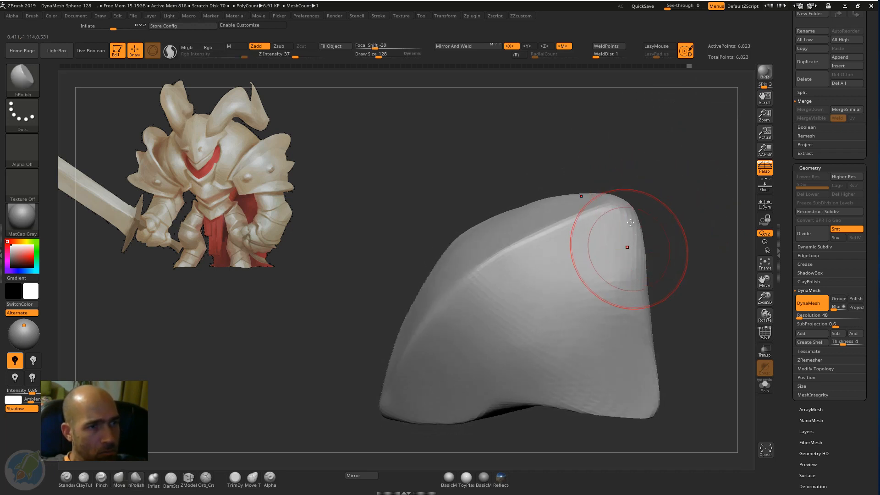
pyautogui.moveTo(614, 230); pyautogui.dragTo(626, 272)
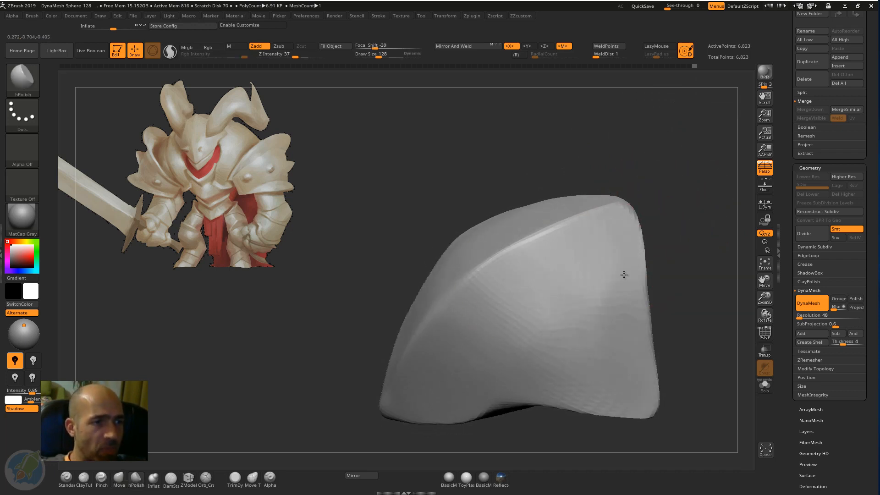
# - Polish the cheek and the plane beside the central ridge with hPolish, and smooth the upper face
pyautogui.moveTo(665, 330)
pyautogui.mouseDown()
pyautogui.moveTo(692, 301)
pyautogui.moveTo(658, 275)
pyautogui.moveTo(445, 349)
pyautogui.mouseUp()
pyautogui.moveTo(517, 423); pyautogui.dragTo(507, 348)
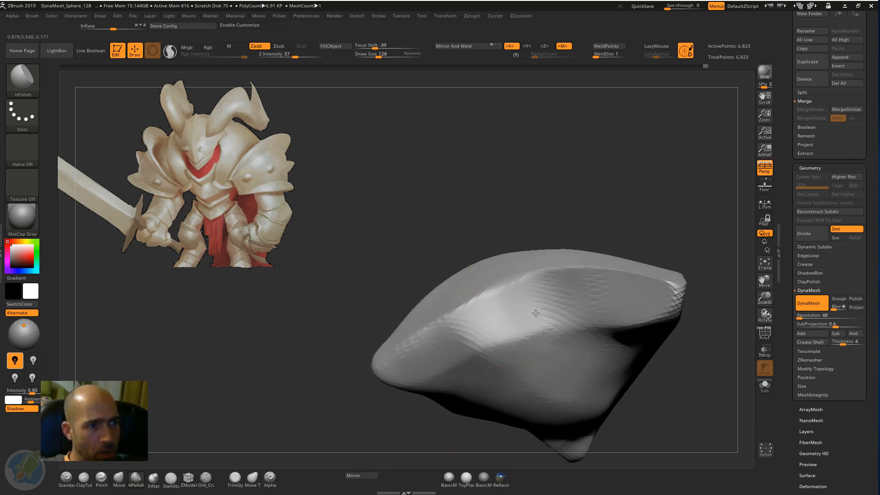
pyautogui.moveTo(383, 404); pyautogui.dragTo(392, 350)
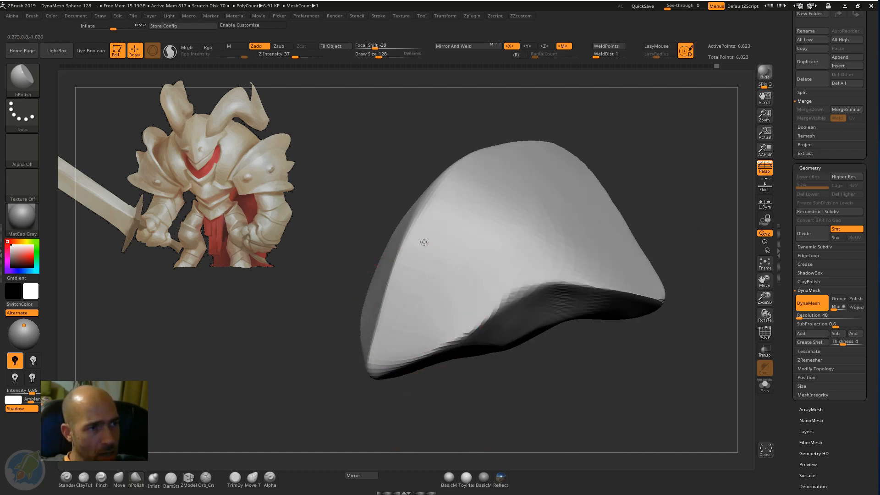
pyautogui.moveTo(458, 187); pyautogui.dragTo(463, 282)
pyautogui.moveTo(311, 377)
pyautogui.mouseDown()
pyautogui.moveTo(568, 230)
pyautogui.moveTo(451, 211)
pyautogui.mouseUp()
pyautogui.moveTo(458, 205)
pyautogui.keyDown('shift'); pyautogui.mouseDown()
pyautogui.moveTo(392, 376)
pyautogui.moveTo(430, 235)
pyautogui.mouseUp(); pyautogui.keyUp('shift')
pyautogui.moveTo(573, 339); pyautogui.dragTo(501, 275)
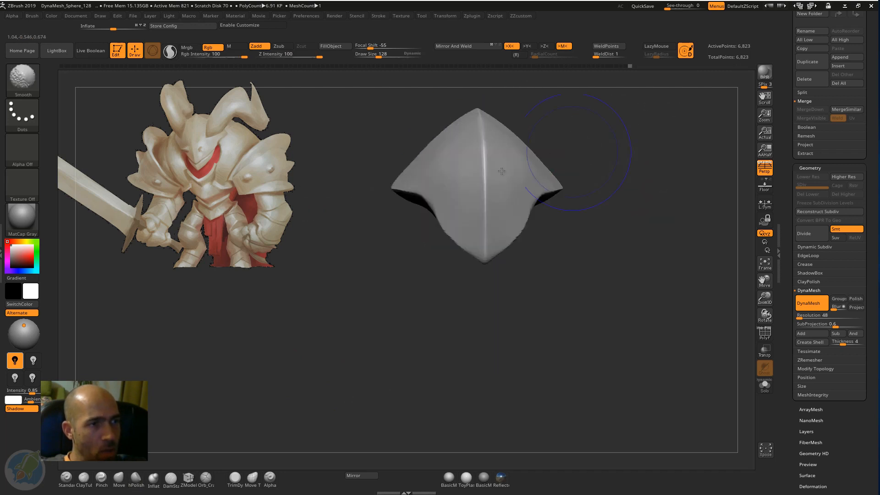
pyautogui.moveTo(613, 162)
pyautogui.mouseDown()
pyautogui.moveTo(638, 123)
pyautogui.moveTo(616, 143)
pyautogui.moveTo(646, 146)
pyautogui.moveTo(627, 183)
pyautogui.moveTo(627, 316)
pyautogui.mouseUp()
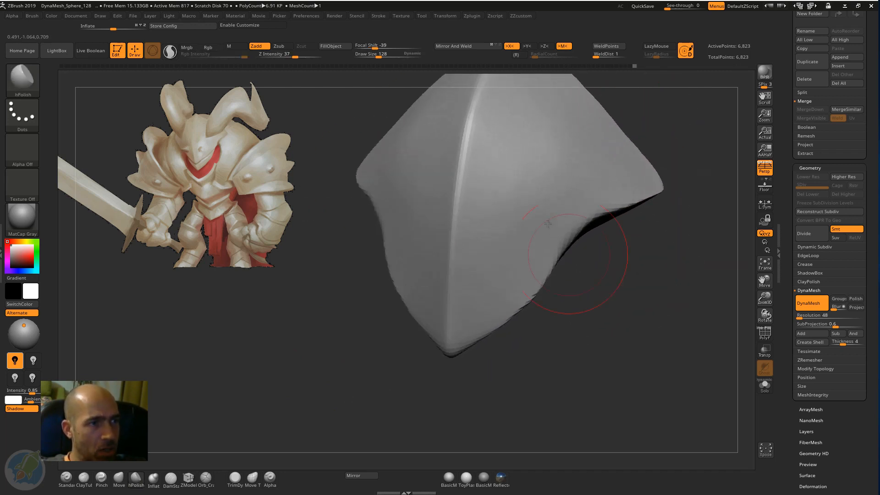
# - Carve a symmetrical pair of round eye sockets beside the central ridge with the Standard brush at draw size 48
pyautogui.press('1')
pyautogui.press('[')
pyautogui.press('[')
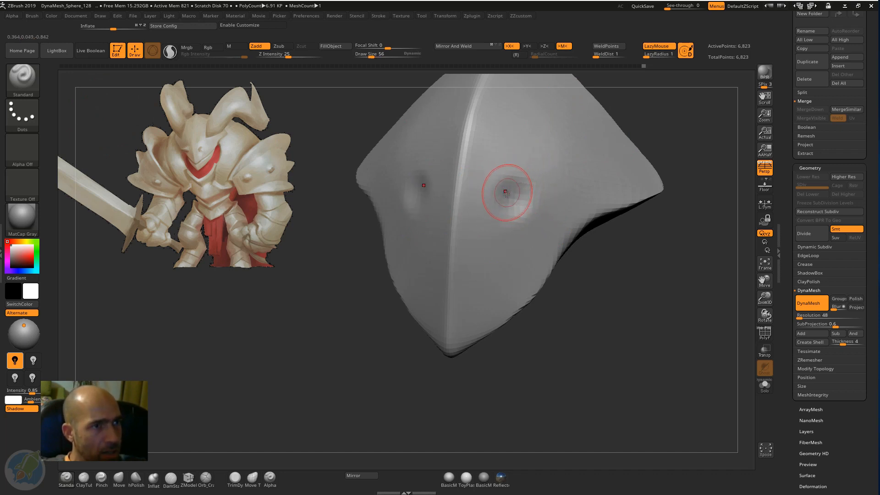
pyautogui.moveTo(508, 198)
pyautogui.mouseDown()
pyautogui.moveTo(501, 203)
pyautogui.moveTo(523, 207)
pyautogui.mouseUp()
pyautogui.moveTo(657, 259)
pyautogui.mouseDown()
pyautogui.moveTo(605, 254)
pyautogui.moveTo(659, 243)
pyautogui.moveTo(607, 225)
pyautogui.mouseUp()
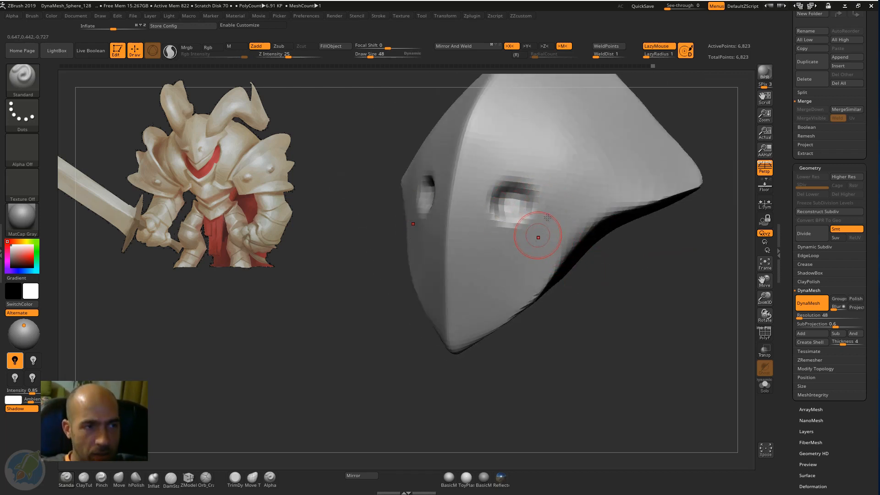
pyautogui.keyDown('alt'); pyautogui.moveTo(681, 112); pyautogui.dragTo(675, 178); pyautogui.keyUp('alt')
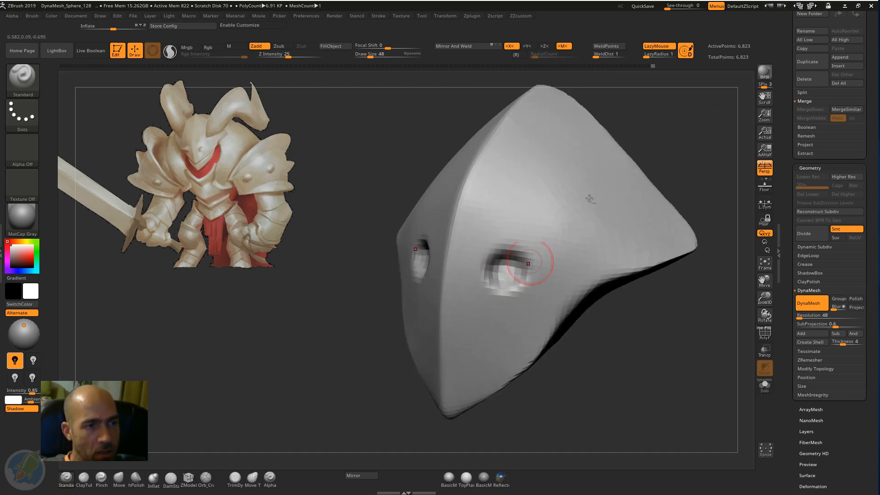
pyautogui.moveTo(620, 149); pyautogui.dragTo(644, 162)
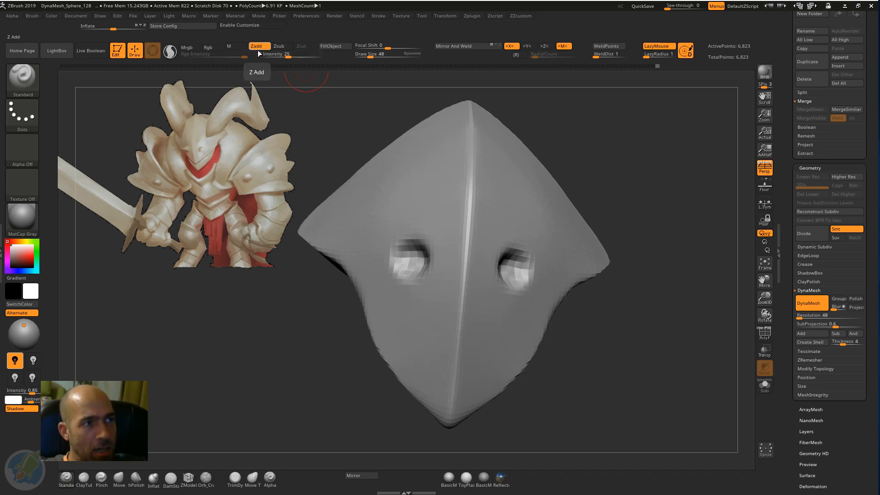
# - Try carving extra dents above the eye sockets with the Standard brush in Zsub mode, undo them and restore Zadd
pyautogui.click(281, 46)
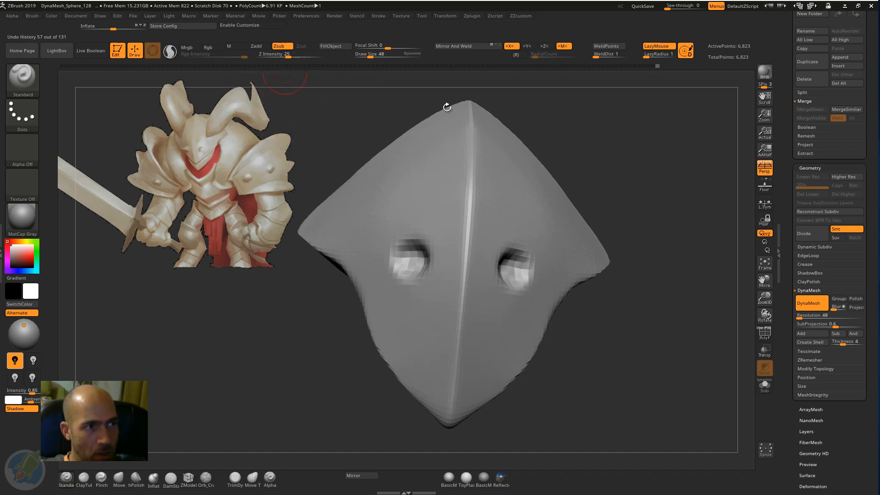
pyautogui.moveTo(515, 193); pyautogui.dragTo(507, 198)
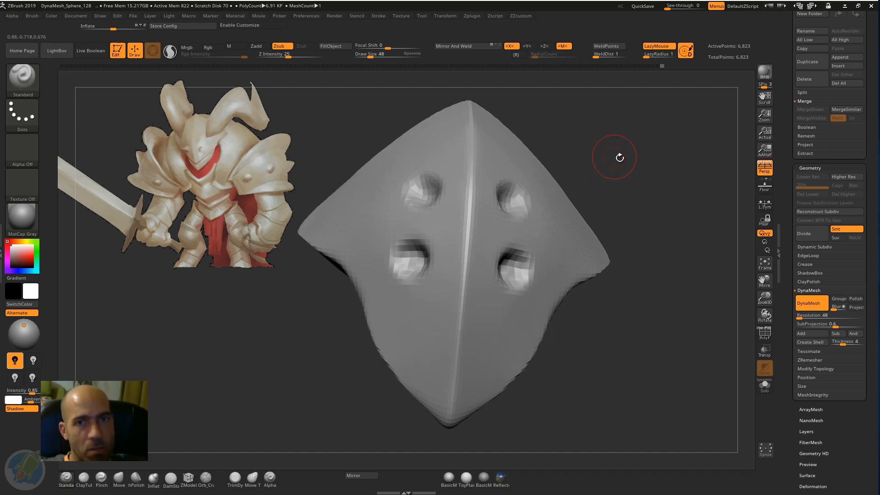
pyautogui.moveTo(619, 158); pyautogui.dragTo(615, 163)
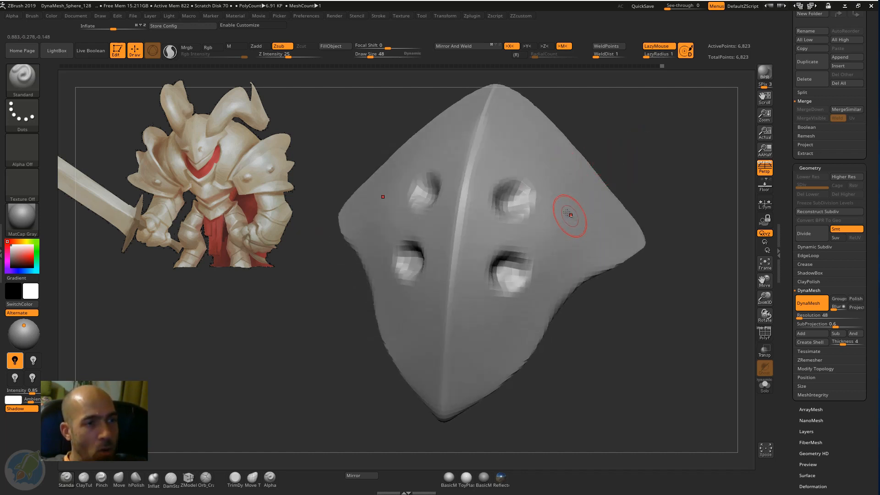
pyautogui.moveTo(568, 211); pyautogui.dragTo(566, 220)
pyautogui.moveTo(664, 131); pyautogui.dragTo(626, 133)
pyautogui.hotkey('ctrl', 'z')
pyautogui.hotkey('ctrl', 'z')
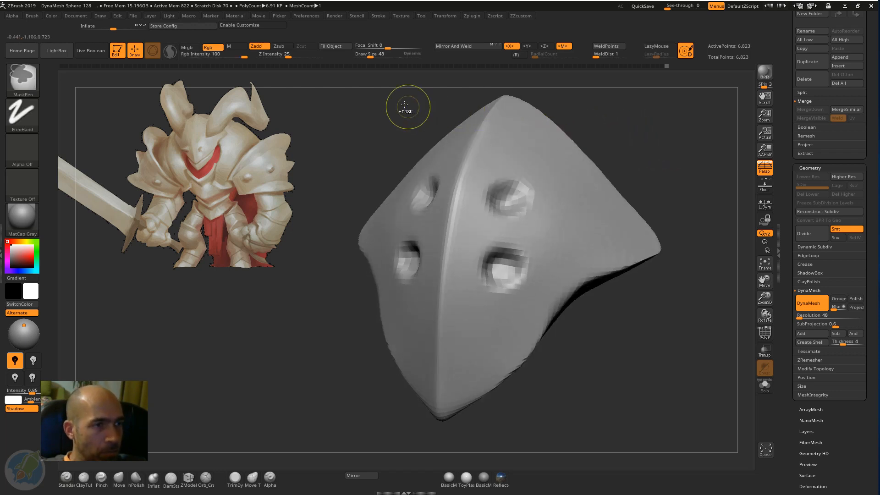
pyautogui.moveTo(323, 140); pyautogui.dragTo(321, 92)
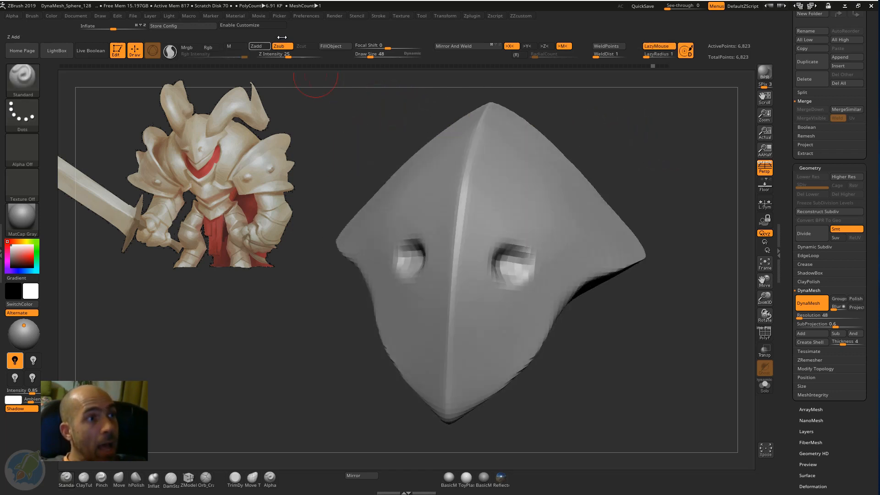
pyautogui.click(255, 46)
# - Adjust the front profile of the face beside the eye socket with the Move brush at draw size 80
pyautogui.moveTo(638, 176)
pyautogui.mouseDown()
pyautogui.moveTo(621, 180)
pyautogui.moveTo(666, 159)
pyautogui.moveTo(632, 141)
pyautogui.mouseUp()
pyautogui.press('b')
pyautogui.press('m')
pyautogui.press('v')
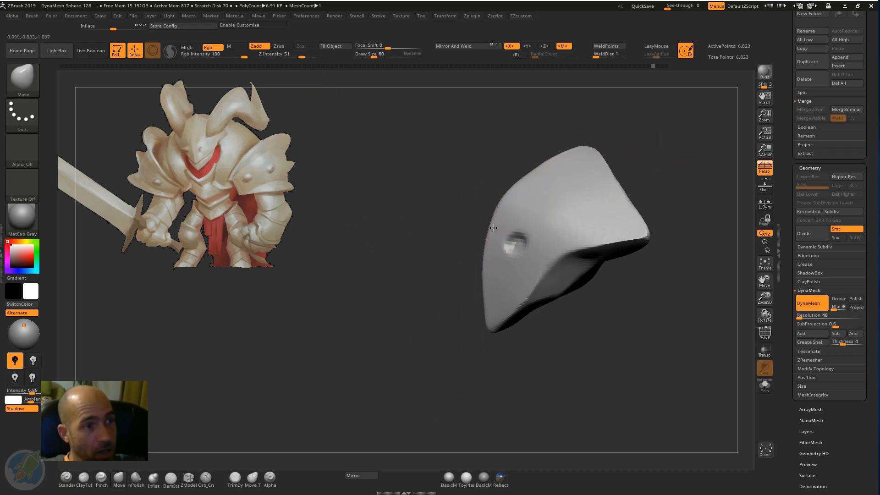
pyautogui.moveTo(492, 228); pyautogui.dragTo(488, 230)
pyautogui.moveTo(518, 324)
pyautogui.mouseDown()
pyautogui.moveTo(595, 316)
pyautogui.moveTo(551, 323)
pyautogui.moveTo(584, 278)
pyautogui.moveTo(605, 311)
pyautogui.mouseUp()
# - Carve a curved mouth line across the lower face with the DamStandard brush at draw size 32
pyautogui.press('b')
pyautogui.press('d')
pyautogui.press('s')
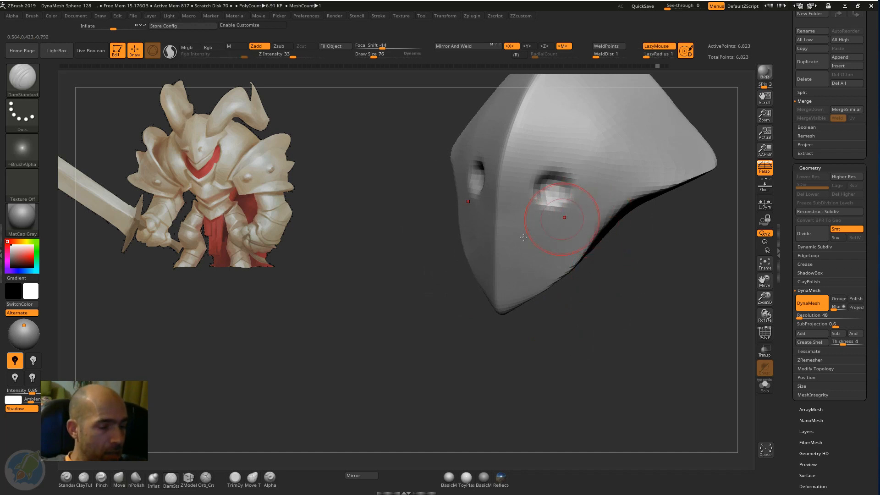
pyautogui.moveTo(609, 276); pyautogui.dragTo(547, 255)
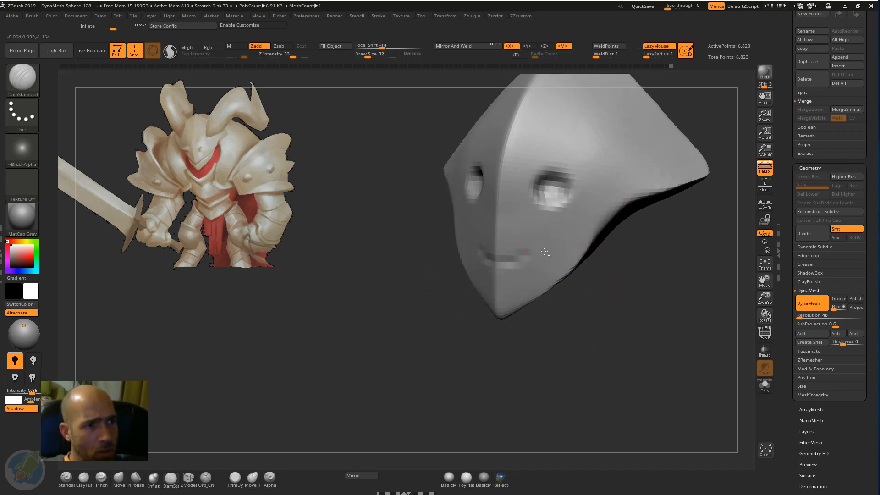
pyautogui.moveTo(544, 251); pyautogui.dragTo(518, 257)
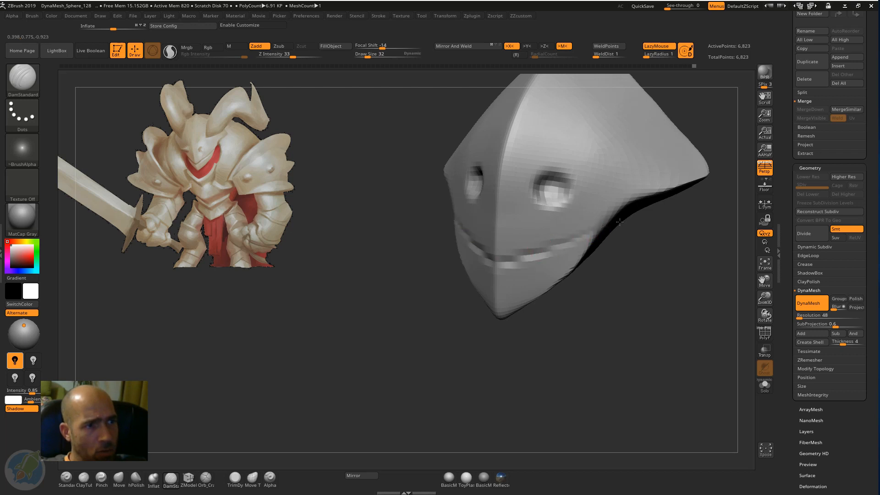
# - Reshape the jaw edge around the end of the mouth line with the Move brush at draw size 56
pyautogui.press('b')
pyautogui.press('m')
pyautogui.press('v')
pyautogui.moveTo(631, 291)
pyautogui.mouseDown()
pyautogui.moveTo(616, 276)
pyautogui.moveTo(563, 270)
pyautogui.moveTo(581, 271)
pyautogui.moveTo(592, 237)
pyautogui.mouseUp()
pyautogui.press(']')
pyautogui.press(']')
pyautogui.moveTo(638, 275); pyautogui.dragTo(621, 250)
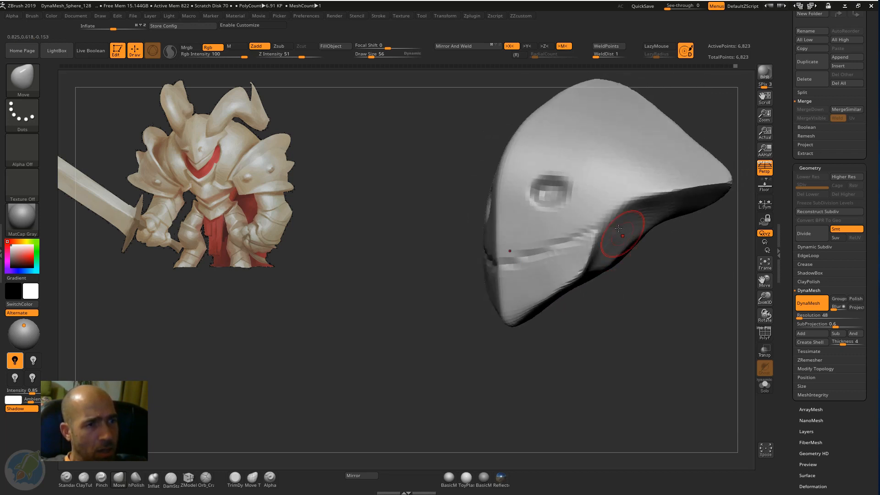
pyautogui.moveTo(633, 280)
pyautogui.mouseDown()
pyautogui.moveTo(647, 256)
pyautogui.moveTo(628, 238)
pyautogui.mouseUp()
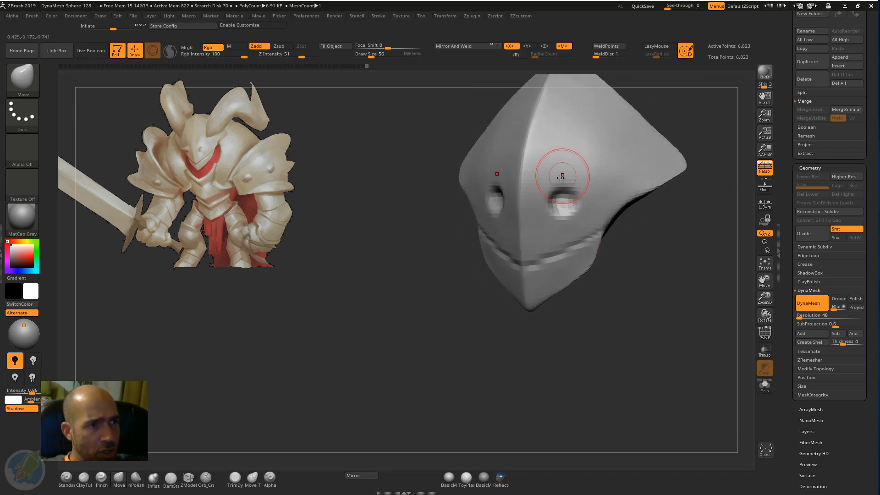
# - Nudge the surface above the eye socket with the Move brush, and build up mirrored brow ridges with ClayTubes at draw size 56
pyautogui.moveTo(574, 181); pyautogui.dragTo(574, 177)
pyautogui.keyDown('alt'); pyautogui.moveTo(662, 245); pyautogui.dragTo(589, 203); pyautogui.keyUp('alt')
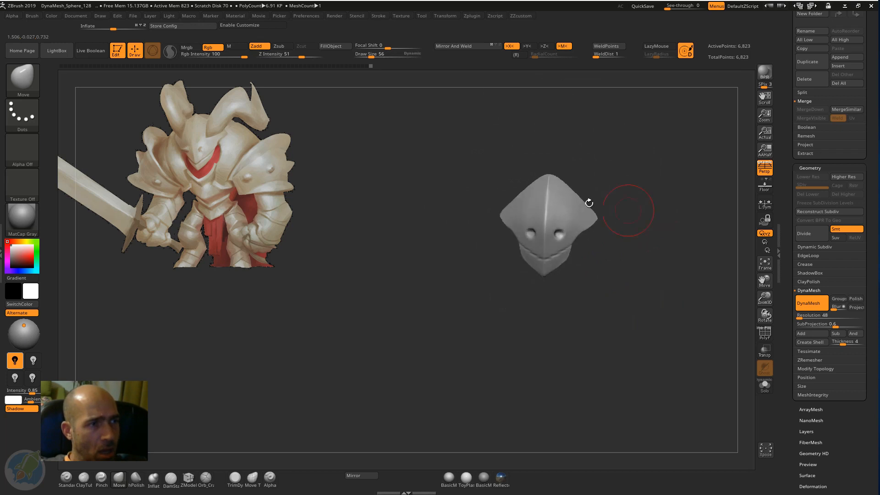
pyautogui.moveTo(632, 181); pyautogui.dragTo(661, 202)
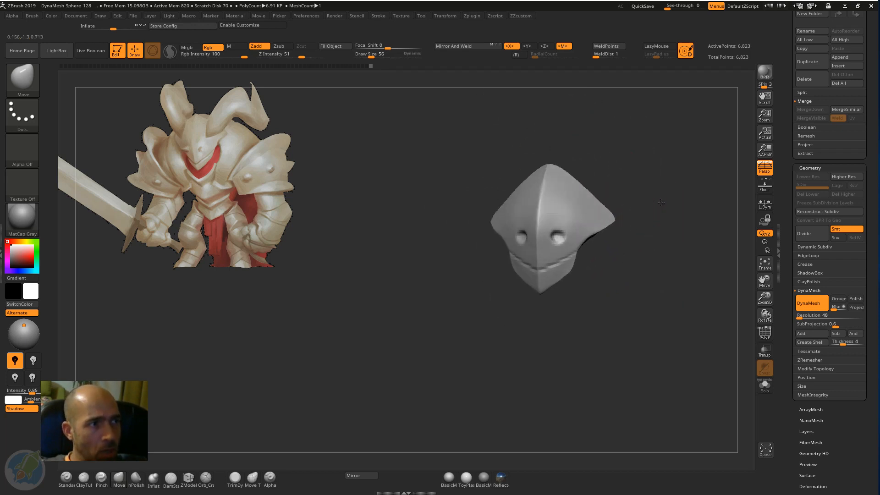
pyautogui.moveTo(643, 236)
pyautogui.keyDown('alt'); pyautogui.mouseDown()
pyautogui.moveTo(626, 235)
pyautogui.moveTo(629, 279)
pyautogui.mouseUp(); pyautogui.keyUp('alt')
pyautogui.press('b')
pyautogui.press('c')
pyautogui.press('t')
pyautogui.moveTo(523, 214)
pyautogui.mouseDown()
pyautogui.moveTo(551, 210)
pyautogui.moveTo(530, 197)
pyautogui.mouseUp()
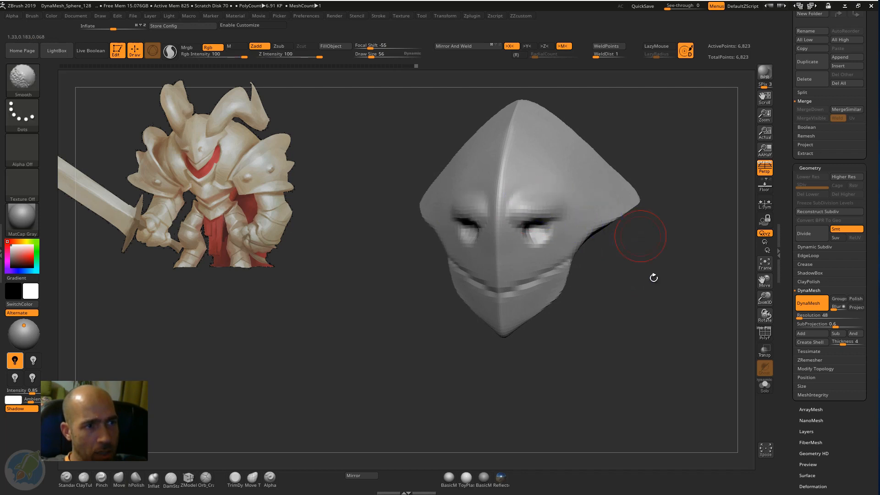
pyautogui.moveTo(653, 278)
pyautogui.mouseDown()
pyautogui.moveTo(644, 298)
pyautogui.moveTo(537, 251)
pyautogui.mouseUp()
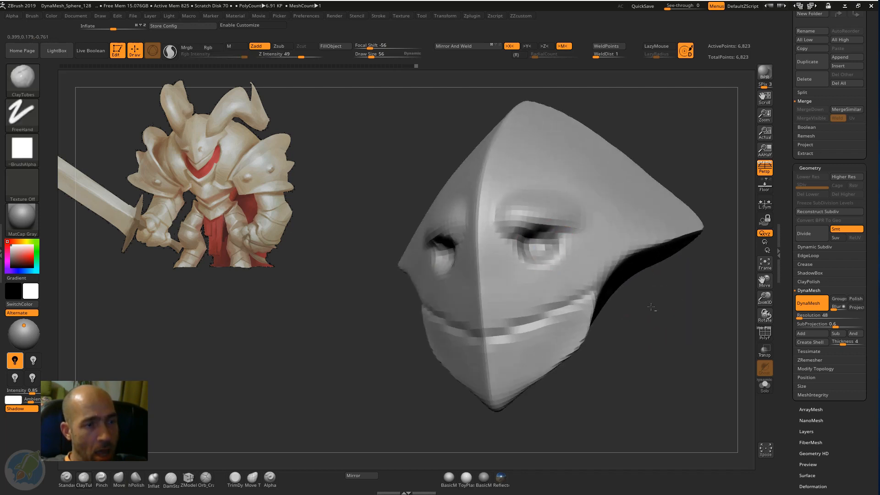
pyautogui.moveTo(651, 307); pyautogui.dragTo(613, 179)
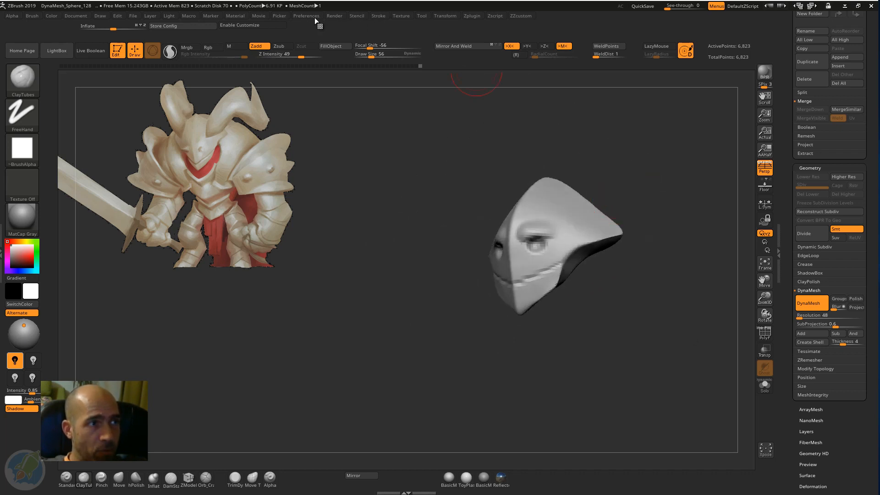
# - Examine the Config options in the preferences for storing the configuration and customizing the interface
pyautogui.click(314, 15)
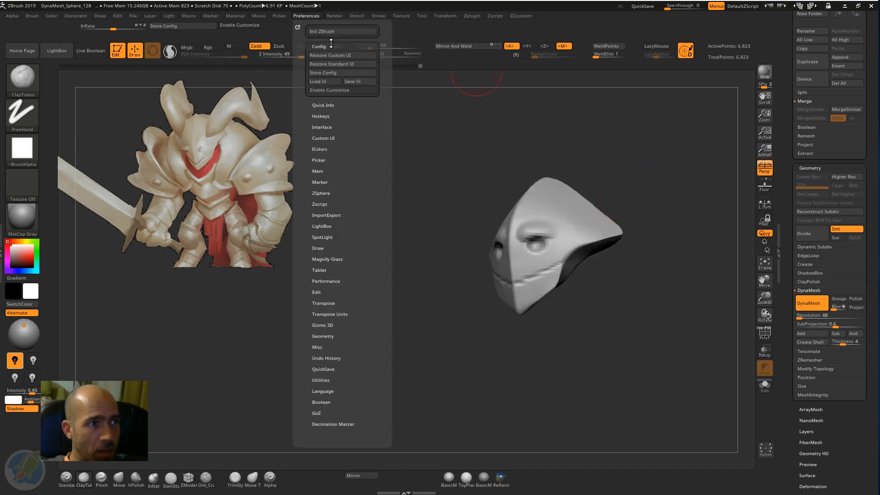
pyautogui.click(321, 46)
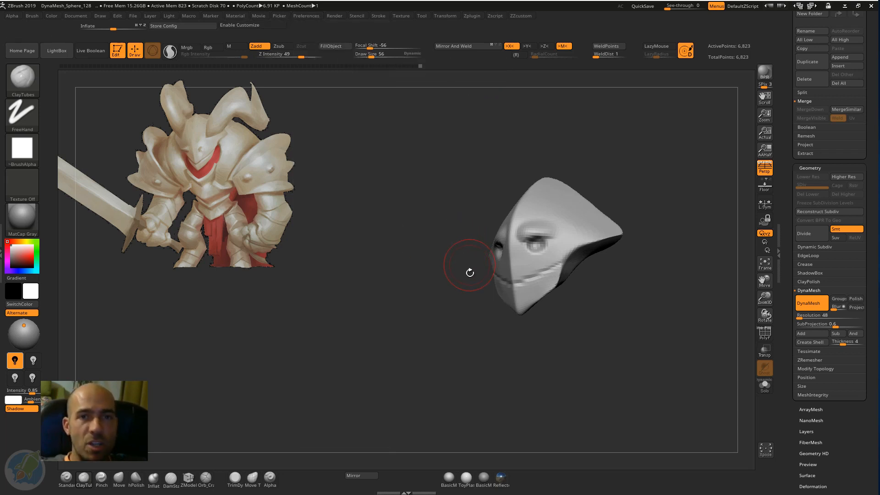
pyautogui.moveTo(469, 273); pyautogui.dragTo(453, 351)
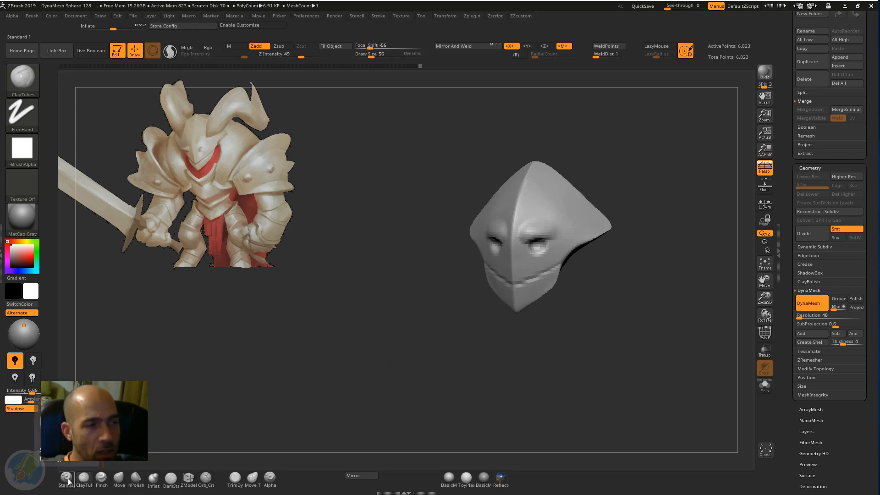
pyautogui.click(83, 478)
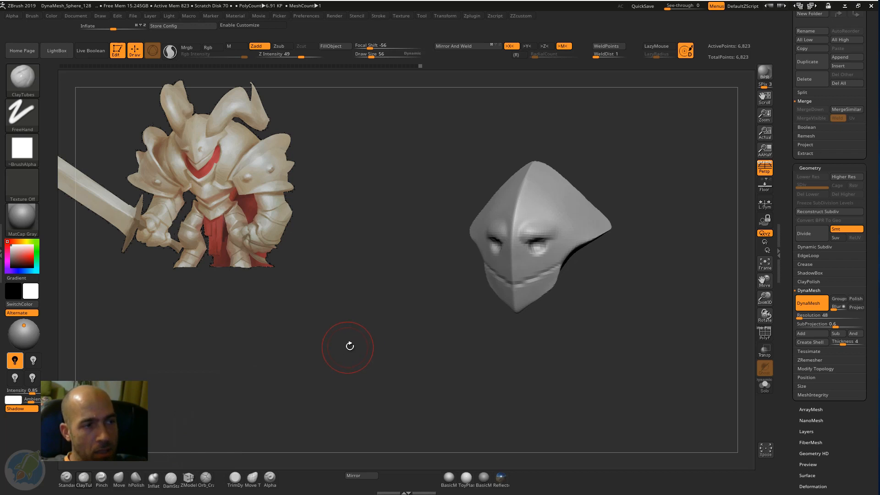
pyautogui.moveTo(444, 314); pyautogui.dragTo(421, 320)
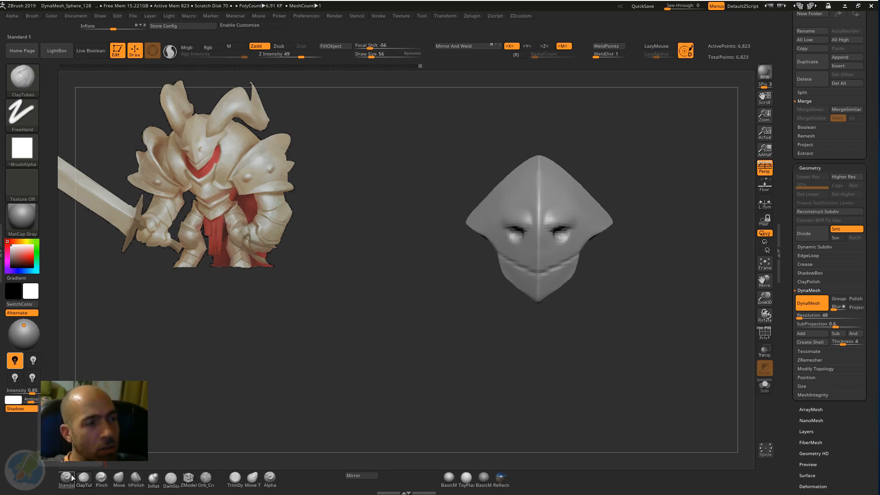
# - Try to assign a custom hotkey to the Standard brush
pyautogui.press('ctrl')
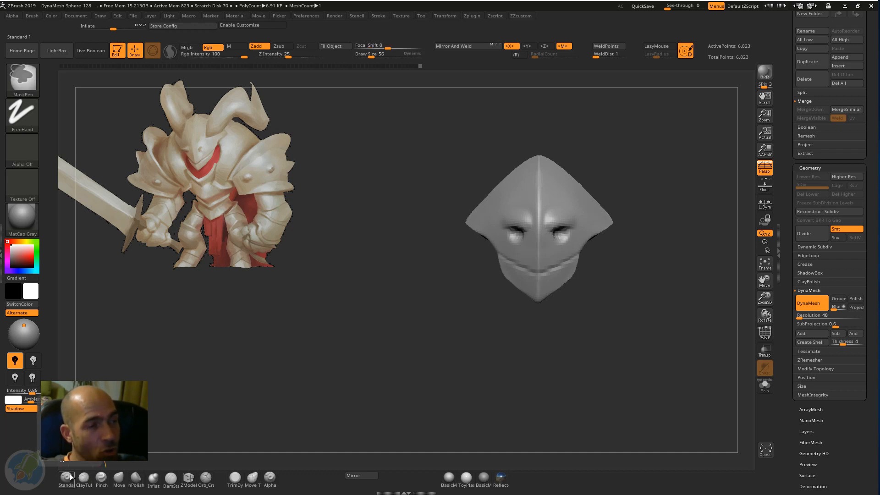
pyautogui.keyDown('ctrl'); pyautogui.keyDown('alt'); pyautogui.click(68, 480); pyautogui.keyUp('alt'); pyautogui.keyUp('ctrl')
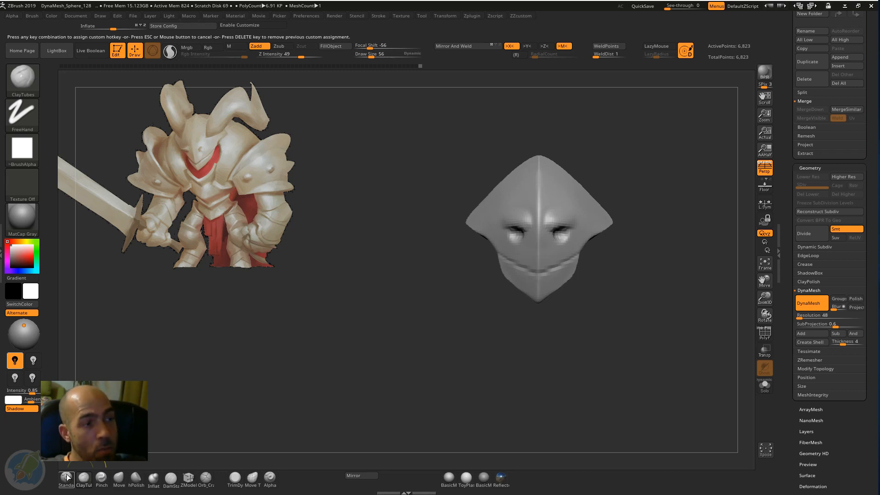
pyautogui.press('Escape')
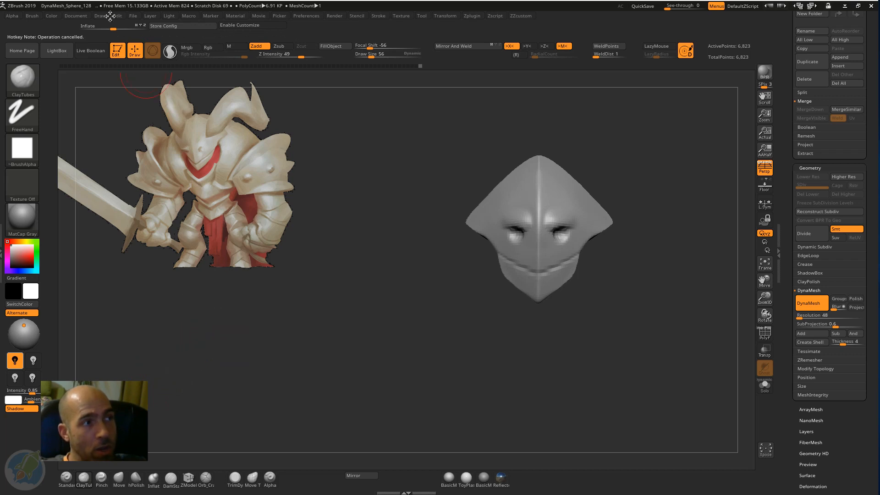
pyautogui.moveTo(422, 310); pyautogui.dragTo(360, 351)
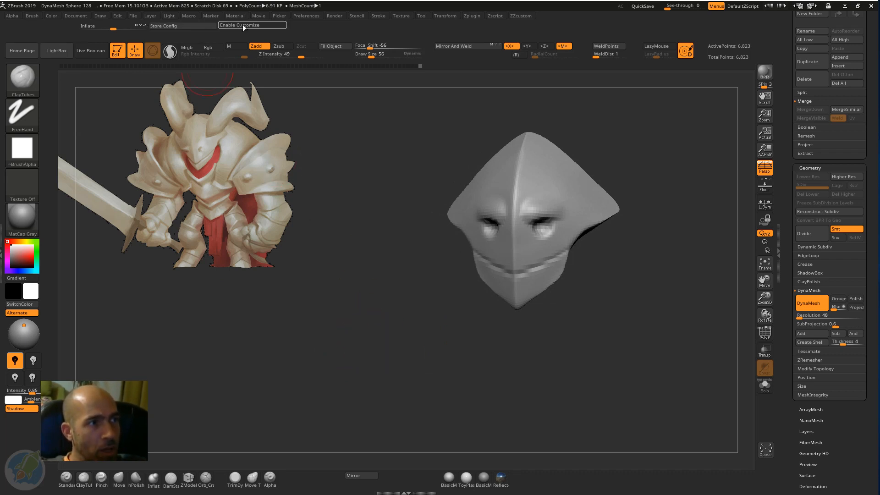
# - Reshape the cheek and jaw outline beside the mouth line with the Move brush
pyautogui.moveTo(412, 289); pyautogui.dragTo(637, 282)
pyautogui.press('b')
pyautogui.press('m')
pyautogui.press('v')
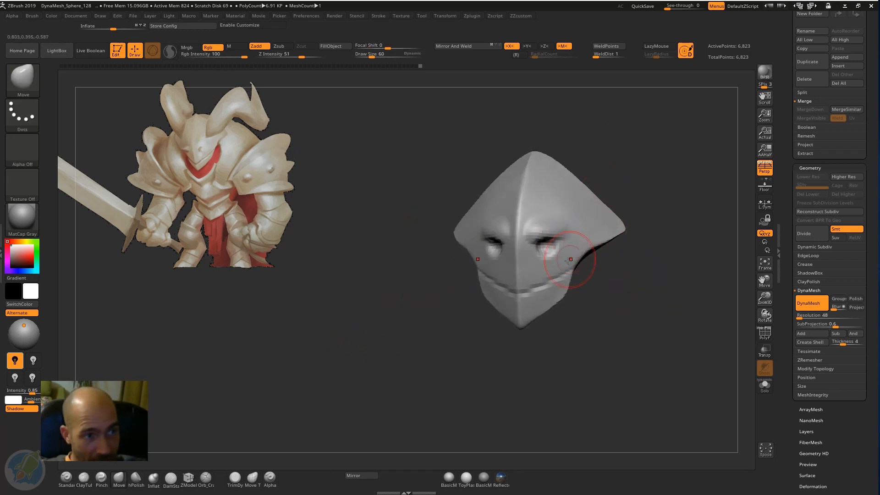
pyautogui.moveTo(606, 255)
pyautogui.mouseDown()
pyautogui.moveTo(609, 274)
pyautogui.moveTo(566, 261)
pyautogui.moveTo(567, 275)
pyautogui.mouseUp()
pyautogui.moveTo(581, 305)
pyautogui.mouseDown()
pyautogui.moveTo(591, 308)
pyautogui.moveTo(570, 300)
pyautogui.mouseUp()
pyautogui.moveTo(559, 343)
pyautogui.mouseDown()
pyautogui.moveTo(536, 339)
pyautogui.moveTo(543, 346)
pyautogui.moveTo(486, 316)
pyautogui.mouseUp()
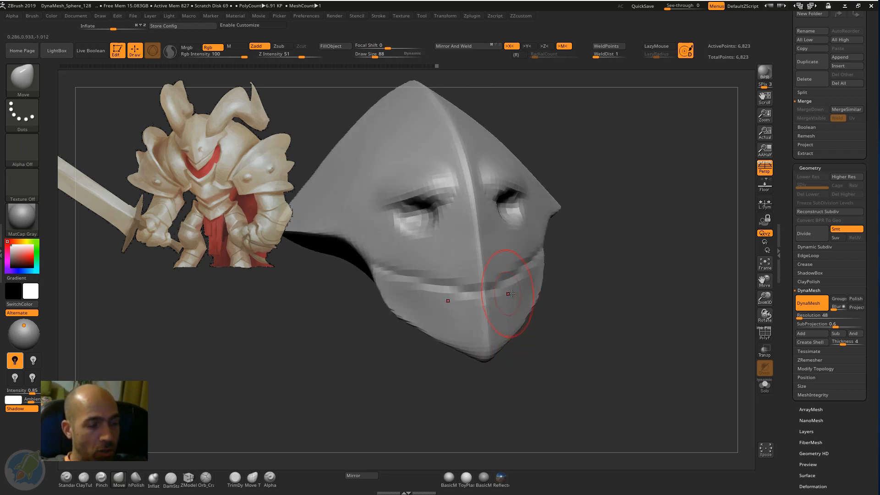
# - Flatten the plane of the lower jaw below the mouth line with the hPolish brush at draw size 88
pyautogui.press('b')
pyautogui.press('h')
pyautogui.press('p')
pyautogui.moveTo(561, 323); pyautogui.dragTo(488, 323)
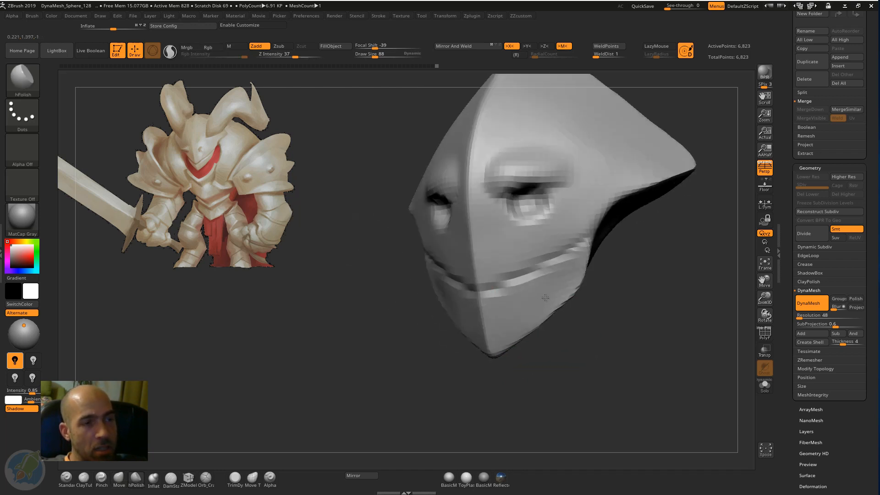
pyautogui.moveTo(595, 332); pyautogui.dragTo(543, 335)
# - Adjust the back edge of the jaw in side view with the Move brush at draw size 88
pyautogui.press('b')
pyautogui.press('m')
pyautogui.press('v')
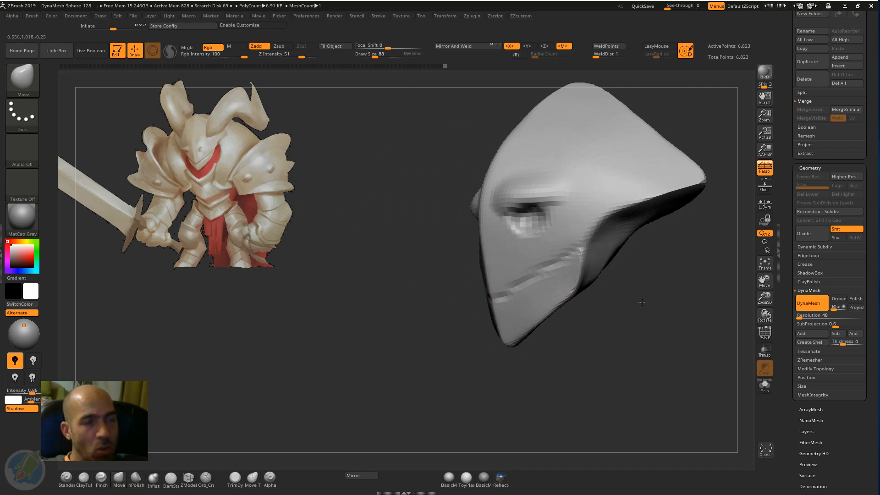
pyautogui.moveTo(591, 293)
pyautogui.mouseDown()
pyautogui.moveTo(638, 287)
pyautogui.moveTo(628, 251)
pyautogui.mouseUp()
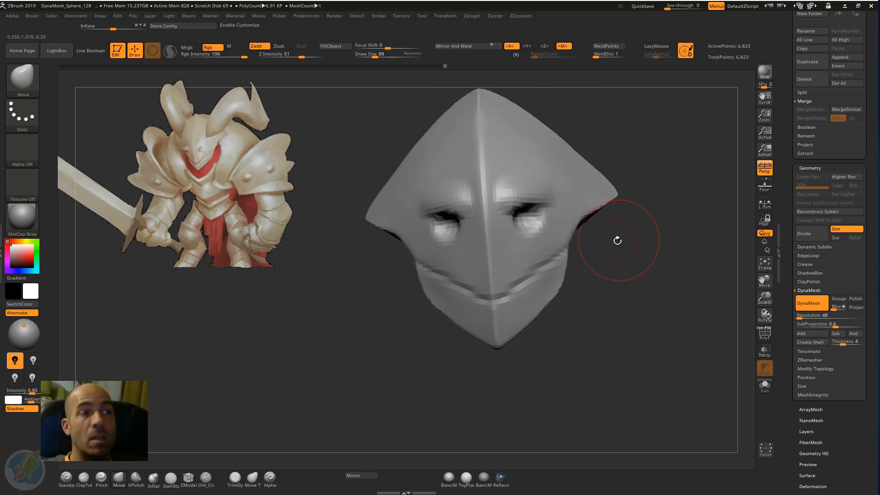
pyautogui.moveTo(623, 251)
pyautogui.mouseDown()
pyautogui.moveTo(641, 290)
pyautogui.moveTo(590, 271)
pyautogui.moveTo(618, 273)
pyautogui.moveTo(635, 254)
pyautogui.moveTo(621, 281)
pyautogui.moveTo(604, 238)
pyautogui.mouseUp()
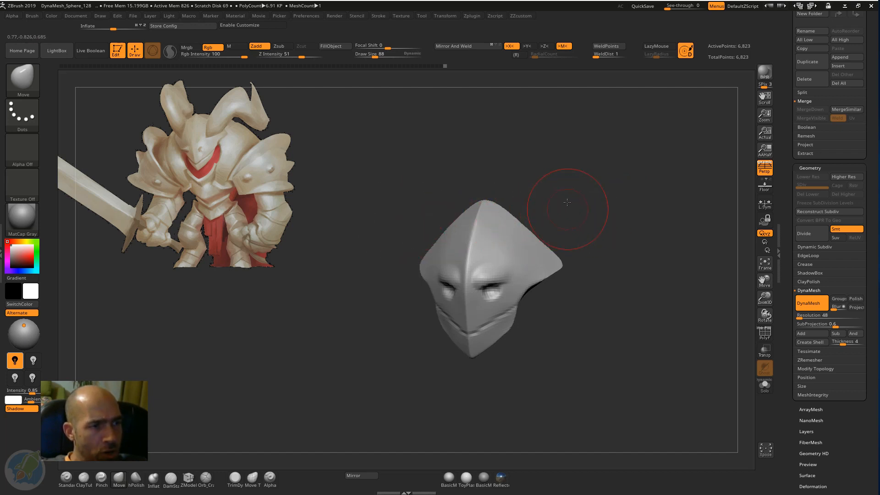
pyautogui.moveTo(565, 206)
pyautogui.mouseDown()
pyautogui.moveTo(559, 194)
pyautogui.moveTo(565, 202)
pyautogui.mouseUp()
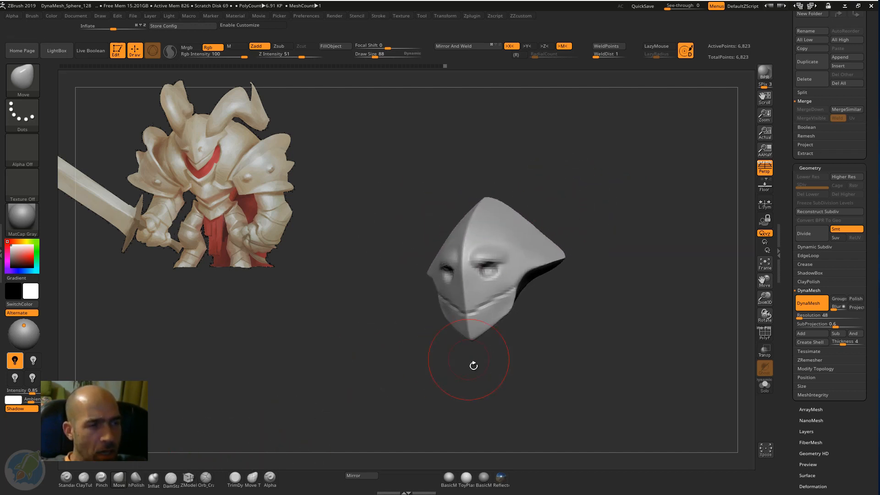
pyautogui.moveTo(473, 363); pyautogui.dragTo(472, 364)
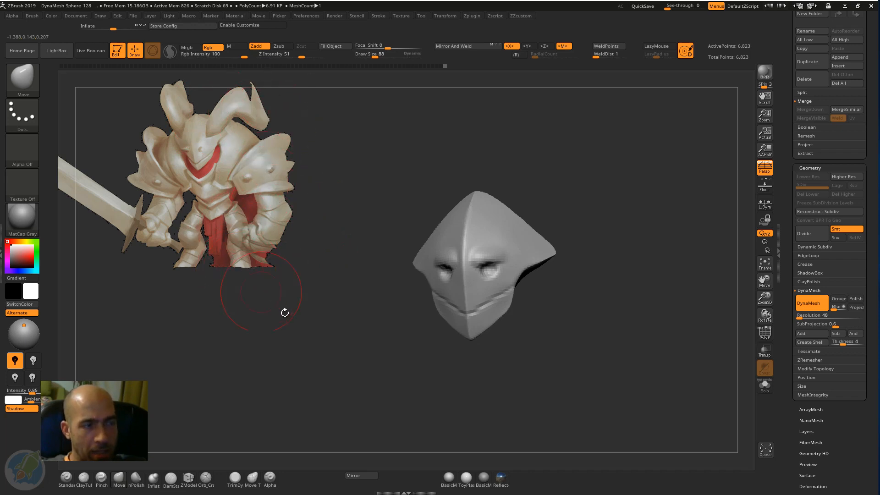
pyautogui.moveTo(295, 337); pyautogui.dragTo(328, 280)
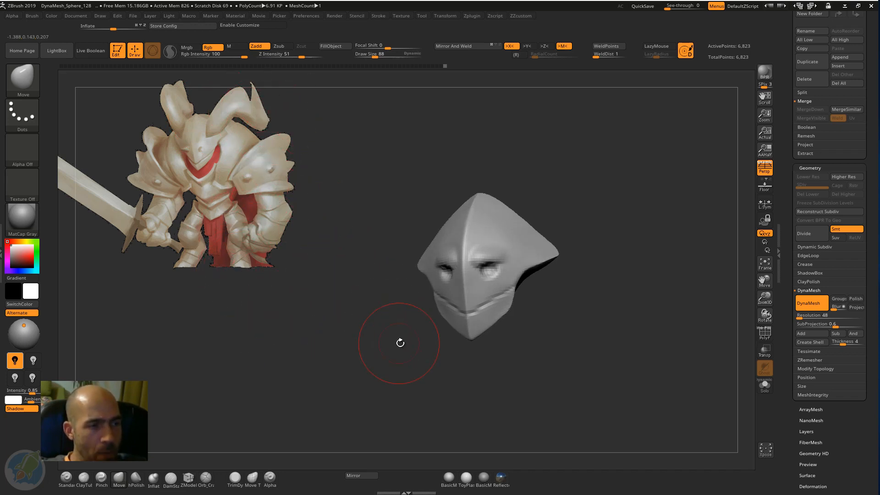
# - Draw a mirrored pair of curved horn tubes outward and upward from the sides of the head with the CurveTube brush
pyautogui.press('b')
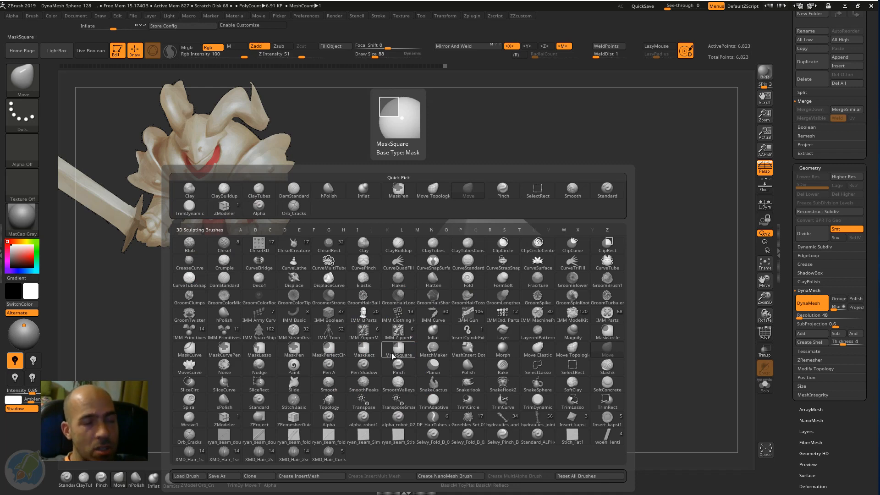
pyautogui.click(392, 355)
pyautogui.click(24, 79)
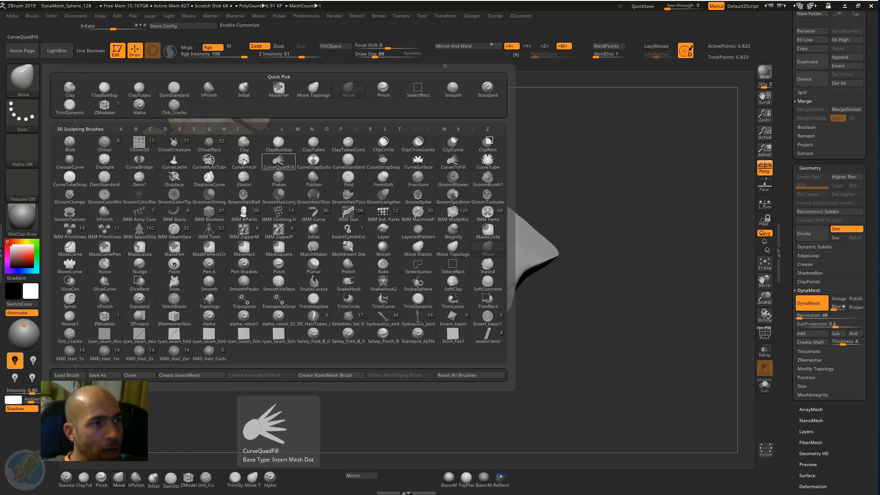
pyautogui.click(491, 166)
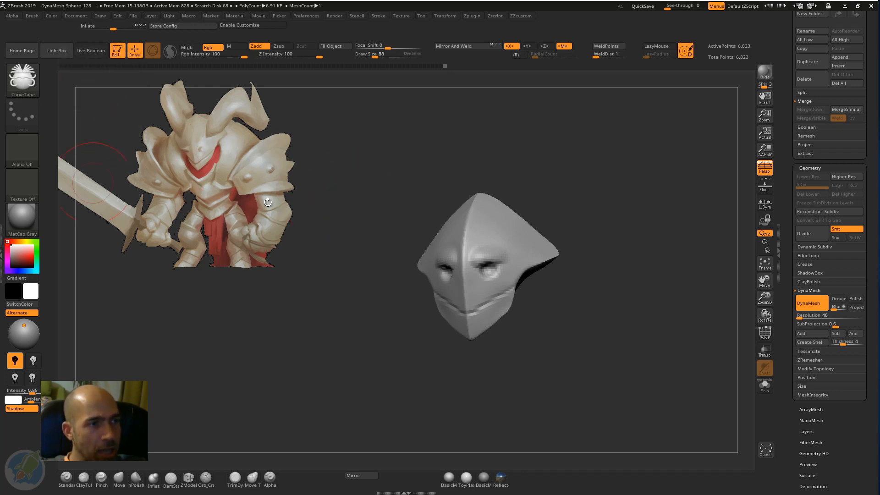
pyautogui.moveTo(583, 212)
pyautogui.mouseDown()
pyautogui.moveTo(596, 211)
pyautogui.moveTo(591, 220)
pyautogui.mouseUp()
pyautogui.moveTo(514, 230); pyautogui.dragTo(582, 224)
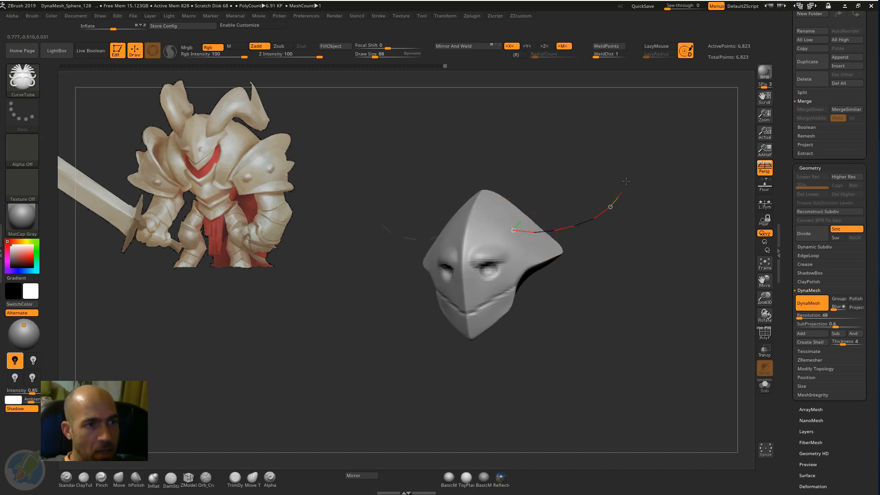
pyautogui.moveTo(688, 121); pyautogui.dragTo(702, 159)
pyautogui.moveTo(682, 285)
pyautogui.mouseDown()
pyautogui.moveTo(607, 298)
pyautogui.moveTo(634, 291)
pyautogui.mouseUp()
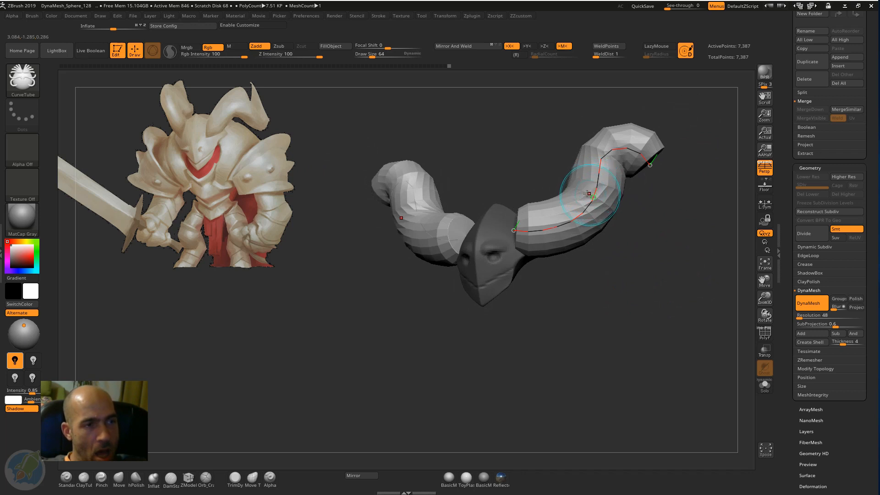
# - Bend the horn curve into an arch by moving its middle, tip and base, and undo the last adjustment
pyautogui.moveTo(594, 197); pyautogui.dragTo(556, 183)
pyautogui.moveTo(642, 158); pyautogui.dragTo(653, 191)
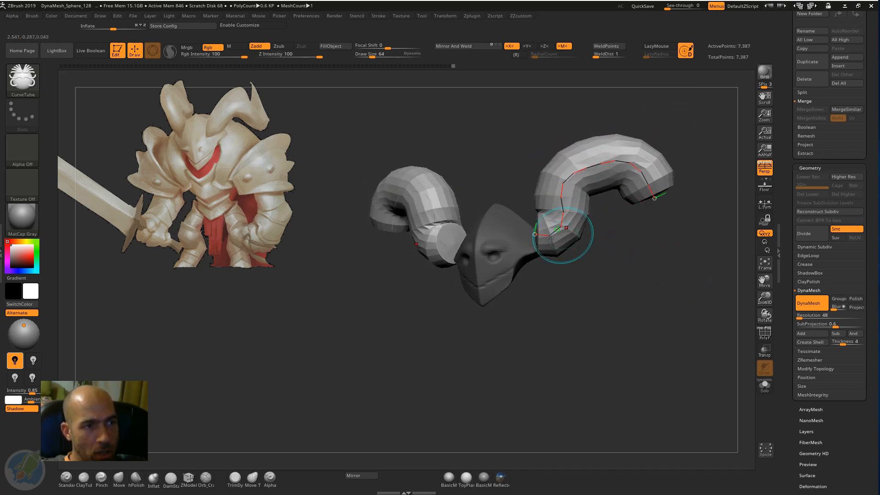
pyautogui.moveTo(529, 234); pyautogui.dragTo(496, 231)
pyautogui.moveTo(604, 271); pyautogui.dragTo(540, 275)
pyautogui.moveTo(538, 243); pyautogui.dragTo(555, 254)
pyautogui.moveTo(649, 292)
pyautogui.mouseDown()
pyautogui.moveTo(669, 295)
pyautogui.moveTo(586, 278)
pyautogui.mouseUp()
pyautogui.hotkey('ctrl', 'z')
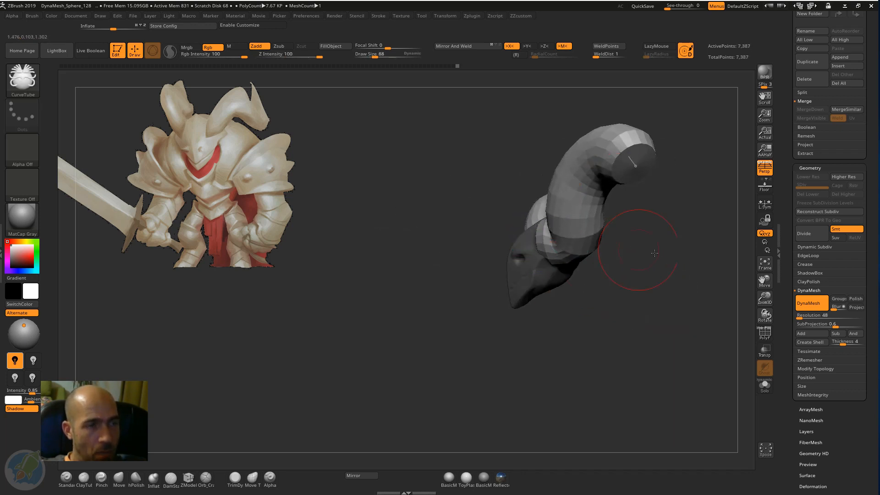
# - Pull the horn's tip farther outward and regenerate the tubes thinner at draw size 64, then reduce the draw size to 60
pyautogui.moveTo(638, 246); pyautogui.dragTo(622, 216)
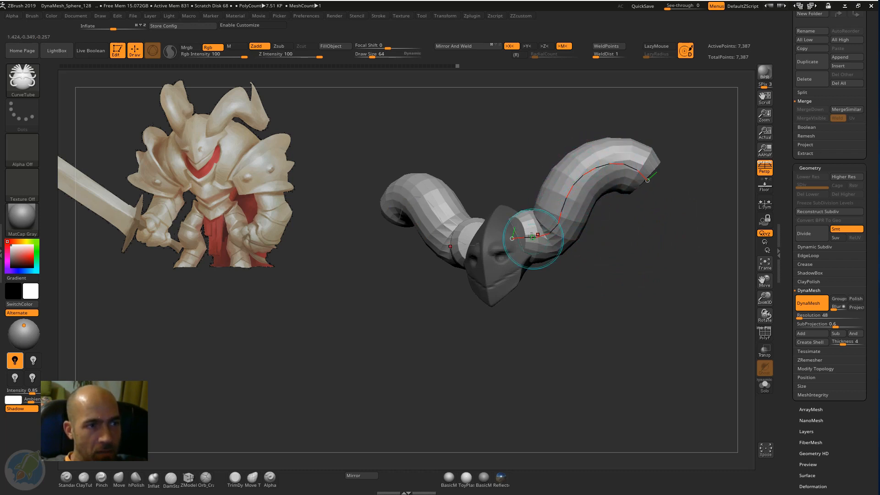
pyautogui.moveTo(647, 180); pyautogui.dragTo(663, 191)
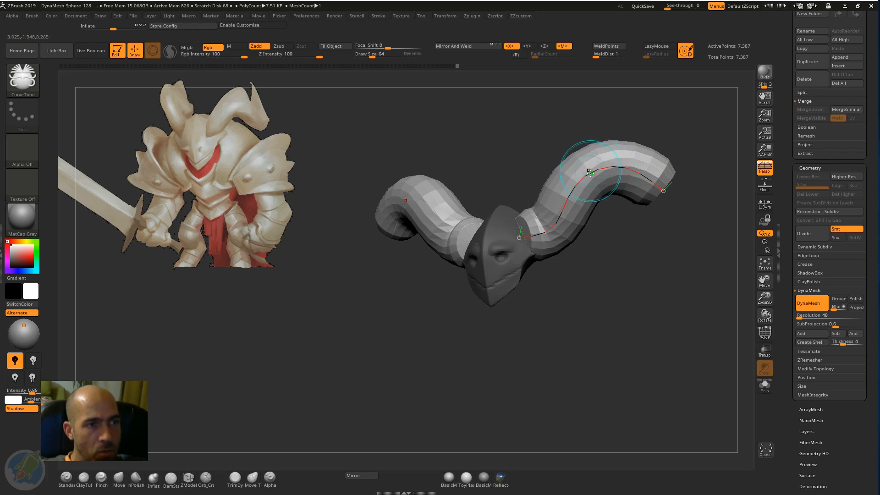
pyautogui.press(']')
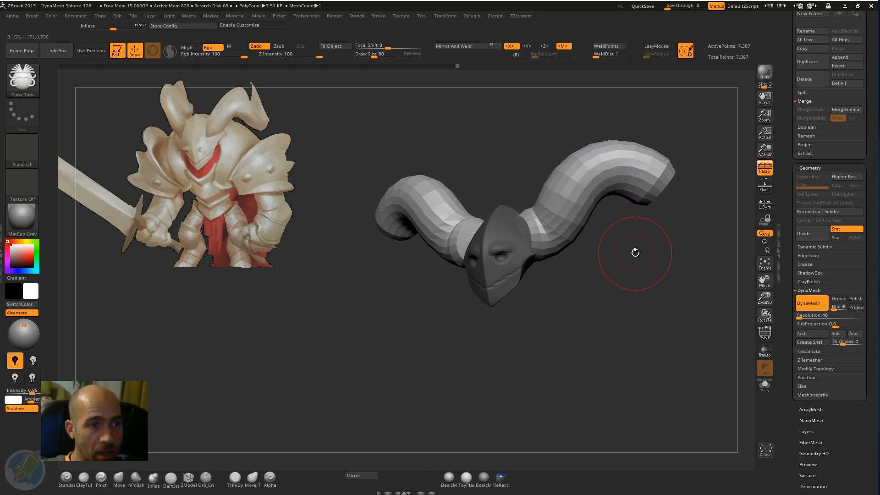
pyautogui.click(578, 181)
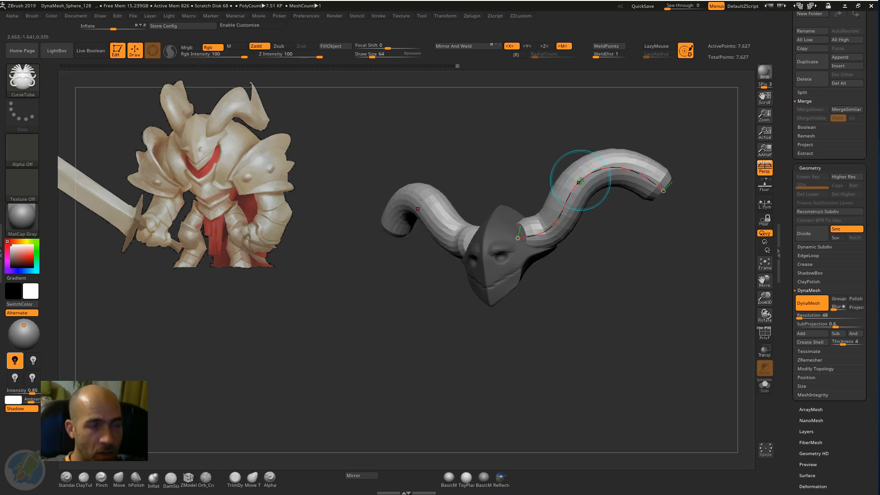
pyautogui.press('[')
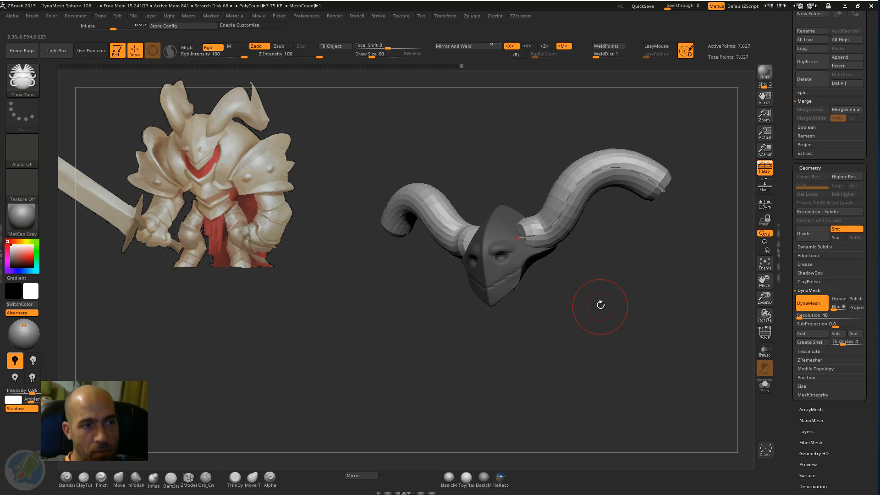
# - Smooth out the kinked middle of the horn curve and straighten its rise from the base at draw size 120
pyautogui.press('[')
pyautogui.press('[')
pyautogui.press('[')
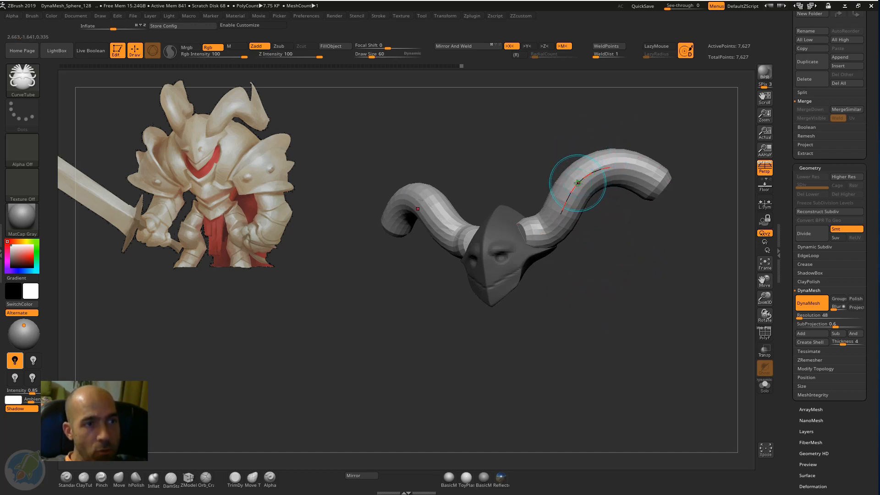
pyautogui.press('[')
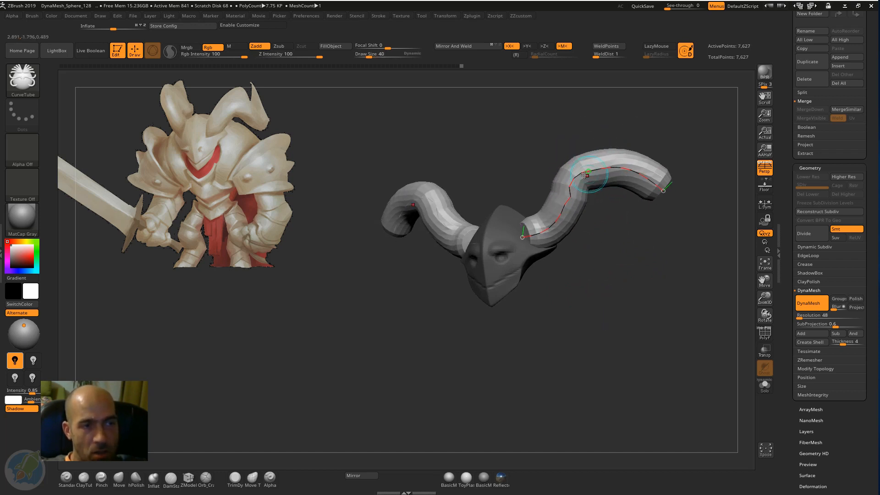
pyautogui.press(']')
pyautogui.press(']')
pyautogui.press(']')
pyautogui.press(']')
pyautogui.press(']')
pyautogui.press(']')
pyautogui.press(']')
pyautogui.press(']')
pyautogui.moveTo(598, 170)
pyautogui.mouseDown()
pyautogui.moveTo(616, 163)
pyautogui.moveTo(621, 176)
pyautogui.mouseUp()
pyautogui.moveTo(576, 193); pyautogui.dragTo(522, 238)
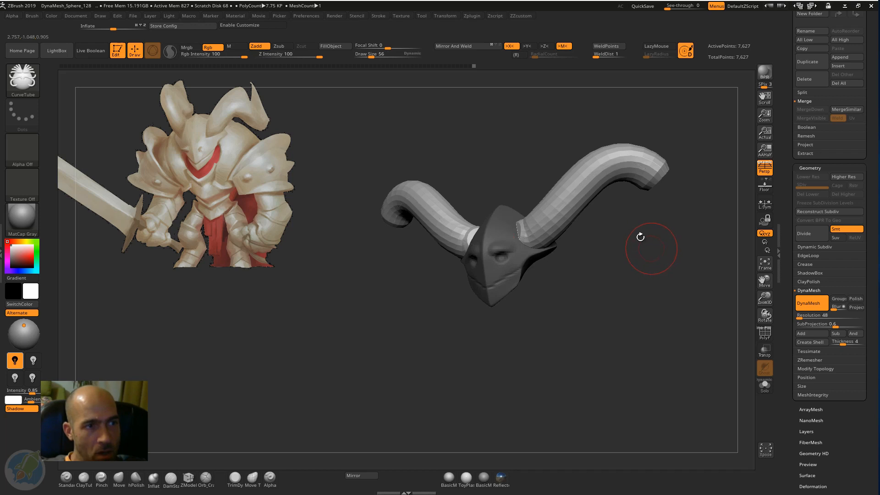
# - Curl the horn curve's tip downward and back behind the head, and reseat its base on the head
pyautogui.moveTo(646, 235)
pyautogui.mouseDown()
pyautogui.moveTo(681, 219)
pyautogui.moveTo(648, 226)
pyautogui.mouseUp()
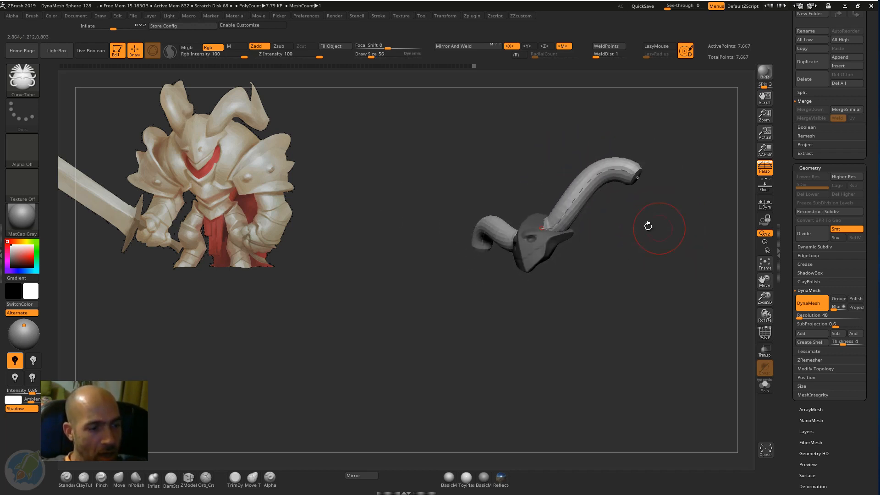
pyautogui.moveTo(638, 176); pyautogui.dragTo(635, 227)
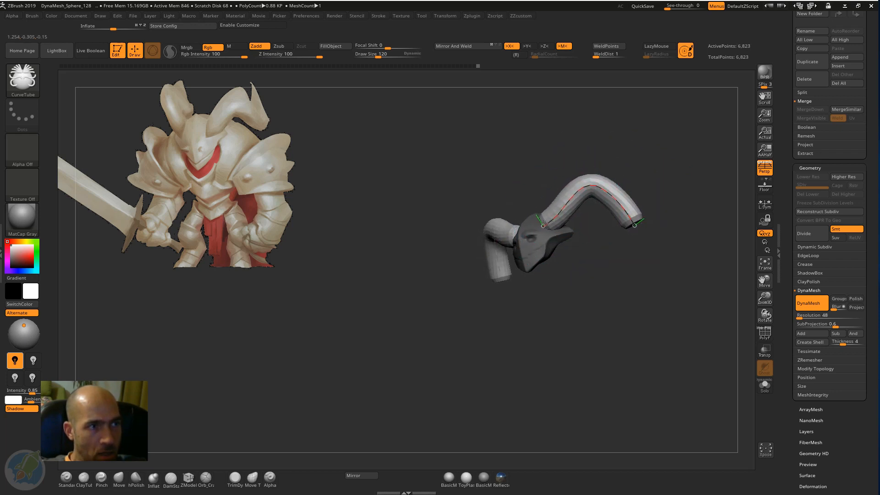
pyautogui.moveTo(543, 224); pyautogui.dragTo(543, 224)
pyautogui.moveTo(556, 177); pyautogui.dragTo(513, 181)
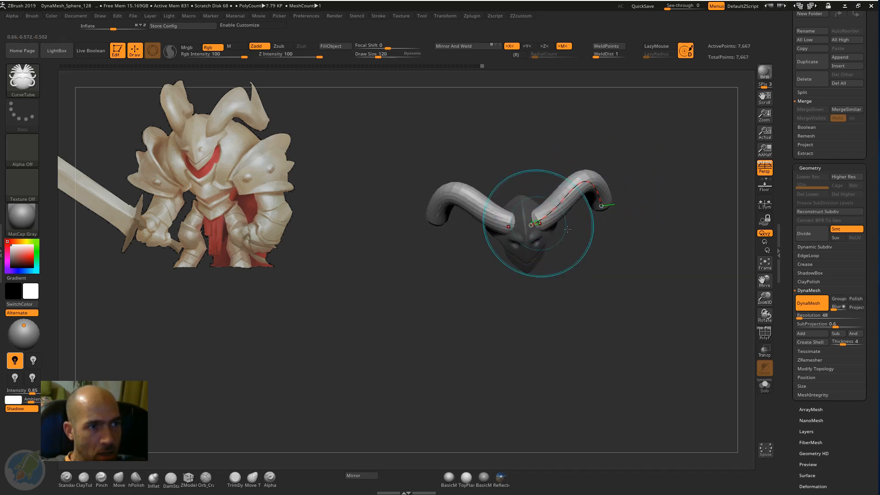
pyautogui.moveTo(597, 230); pyautogui.dragTo(563, 229)
pyautogui.moveTo(636, 222)
pyautogui.mouseDown()
pyautogui.moveTo(599, 223)
pyautogui.moveTo(612, 228)
pyautogui.mouseUp()
pyautogui.moveTo(575, 196)
pyautogui.mouseDown()
pyautogui.moveTo(592, 182)
pyautogui.moveTo(591, 195)
pyautogui.mouseUp()
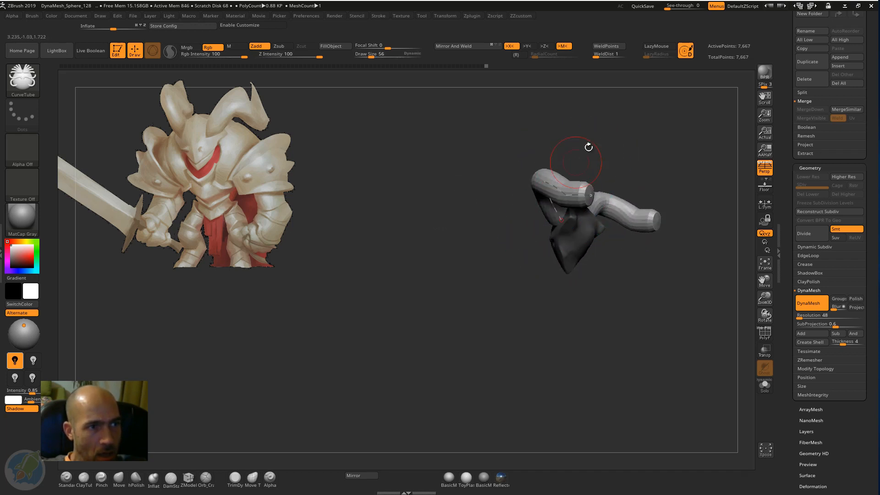
# - Nudge the horn's tip slightly upward and adjust the curve near its base to refine the backward sweep
pyautogui.moveTo(588, 147); pyautogui.dragTo(625, 155)
pyautogui.moveTo(583, 190); pyautogui.dragTo(580, 186)
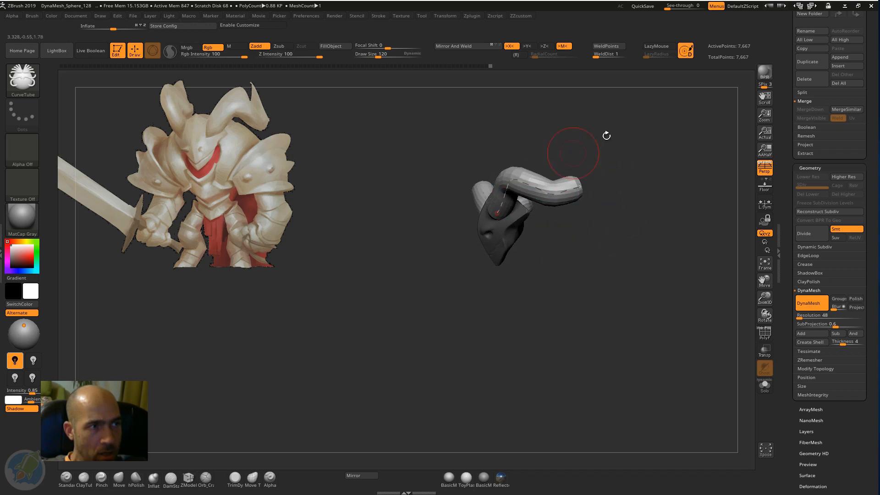
pyautogui.moveTo(606, 136)
pyautogui.mouseDown()
pyautogui.moveTo(566, 160)
pyautogui.moveTo(548, 215)
pyautogui.moveTo(494, 228)
pyautogui.mouseUp()
pyautogui.click(502, 204)
pyautogui.press('[')
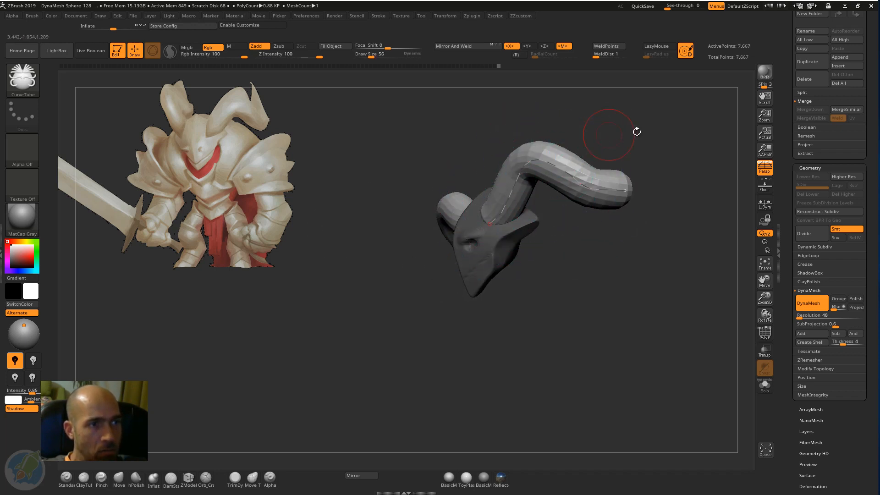
# - Examine the arch and sweep of both horns from several angles against the reference
pyautogui.moveTo(637, 131)
pyautogui.mouseDown()
pyautogui.moveTo(639, 224)
pyautogui.moveTo(607, 296)
pyautogui.mouseUp()
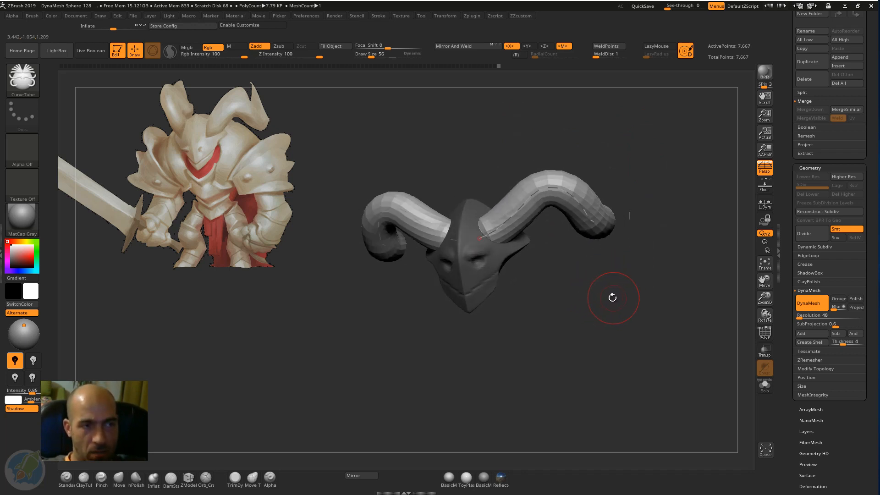
pyautogui.moveTo(612, 297); pyautogui.dragTo(580, 296)
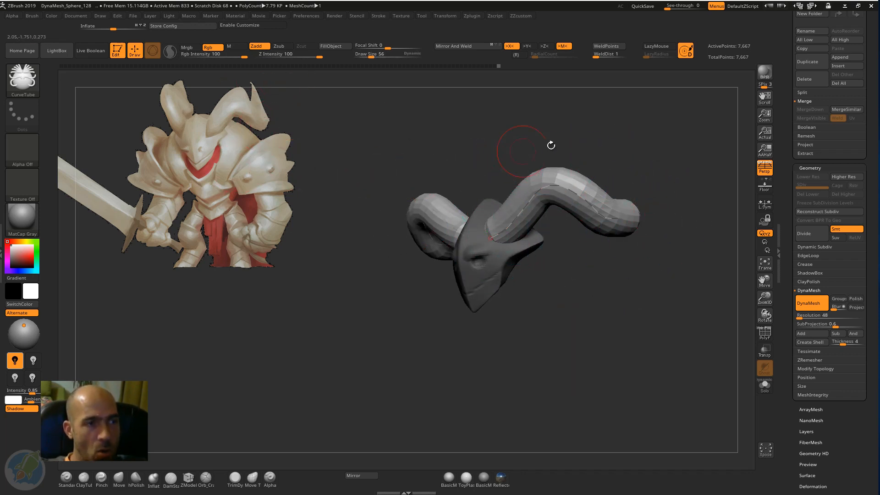
pyautogui.moveTo(575, 132); pyautogui.dragTo(541, 190)
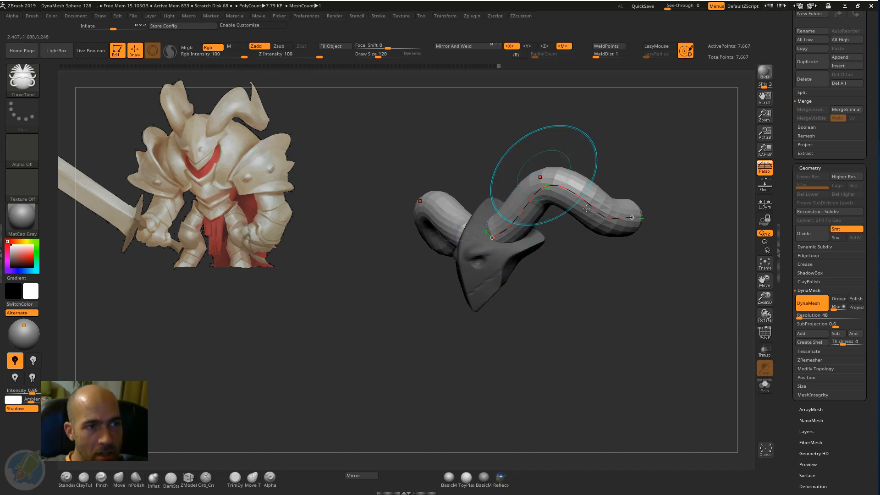
pyautogui.moveTo(664, 147); pyautogui.dragTo(293, 136)
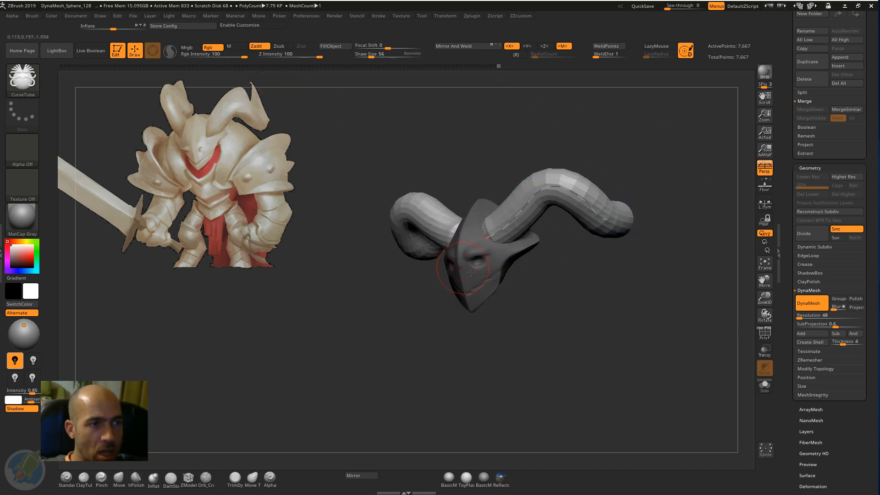
pyautogui.moveTo(458, 156); pyautogui.dragTo(507, 167)
pyautogui.moveTo(604, 143)
pyautogui.mouseDown()
pyautogui.moveTo(585, 129)
pyautogui.moveTo(656, 128)
pyautogui.moveTo(647, 151)
pyautogui.mouseUp()
pyautogui.moveTo(662, 152); pyautogui.dragTo(530, 352)
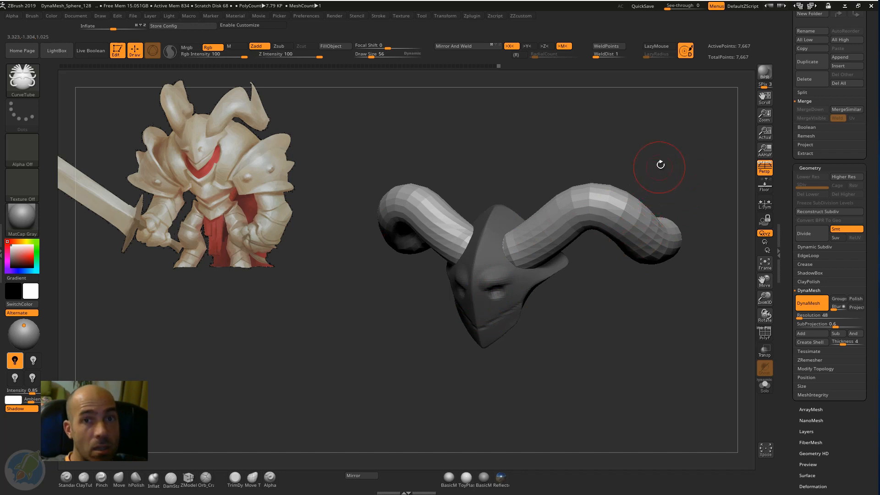
# - Pull the ends of both horns upward from the outer bends with the Move brush at draw size 112
pyautogui.moveTo(660, 164); pyautogui.dragTo(652, 139)
pyautogui.press('b')
pyautogui.press('m')
pyautogui.press('v')
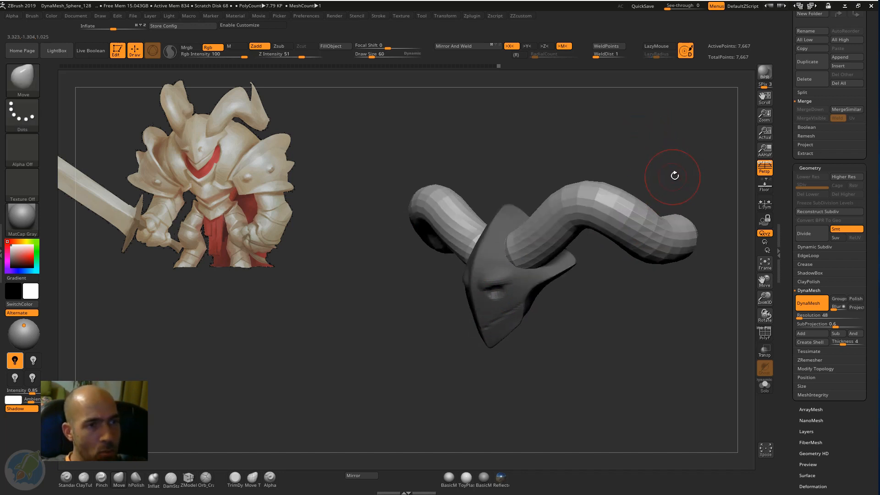
pyautogui.moveTo(688, 172); pyautogui.dragTo(548, 176)
pyautogui.moveTo(512, 221)
pyautogui.mouseDown()
pyautogui.moveTo(524, 205)
pyautogui.moveTo(528, 152)
pyautogui.mouseUp()
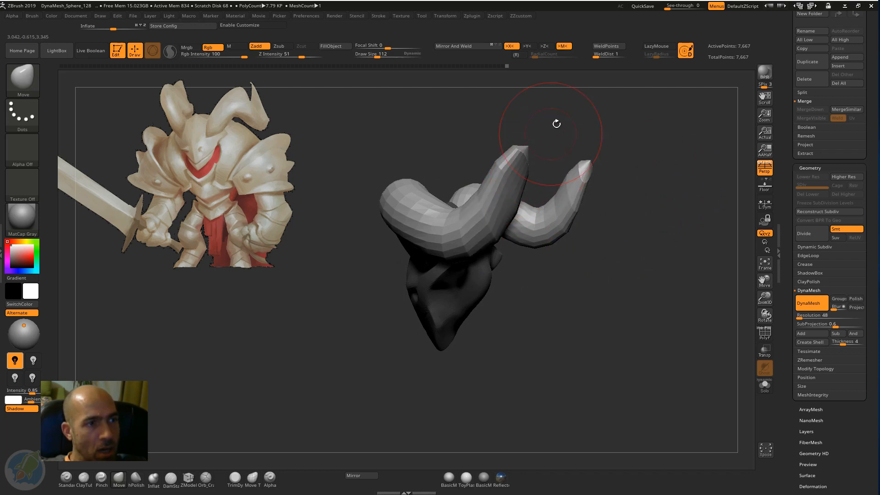
pyautogui.moveTo(556, 122); pyautogui.dragTo(543, 112)
pyautogui.moveTo(522, 185)
pyautogui.mouseDown()
pyautogui.moveTo(529, 142)
pyautogui.moveTo(517, 144)
pyautogui.mouseUp()
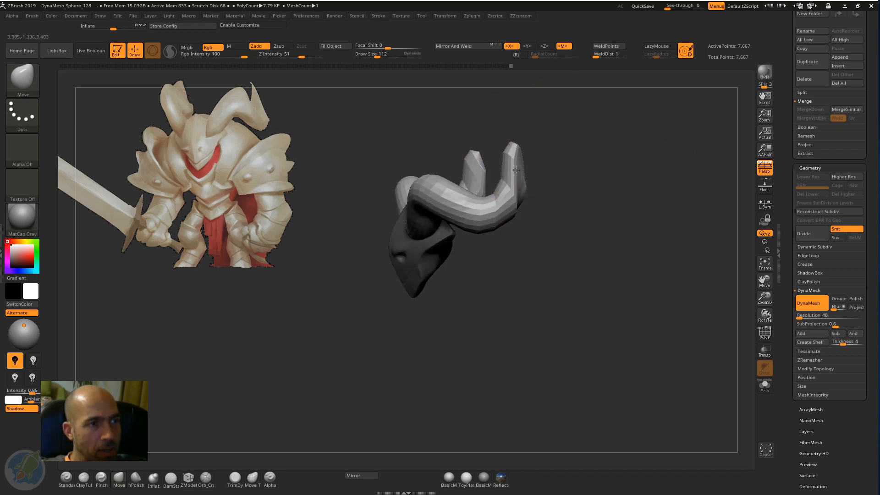
# - Shape the lower back bends of the horns and lengthen the upturned tips a little more
pyautogui.moveTo(524, 191); pyautogui.dragTo(521, 198)
pyautogui.moveTo(564, 215)
pyautogui.mouseDown()
pyautogui.moveTo(619, 212)
pyautogui.moveTo(635, 199)
pyautogui.mouseUp()
pyautogui.moveTo(487, 168); pyautogui.dragTo(489, 150)
pyautogui.moveTo(507, 152); pyautogui.dragTo(499, 148)
pyautogui.moveTo(580, 146); pyautogui.dragTo(492, 143)
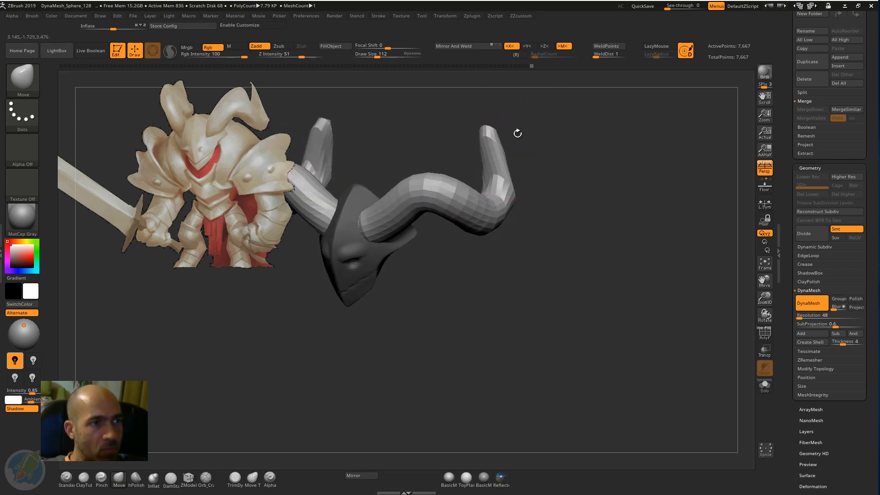
# - Adjust where the horns' bases meet the head and the lower part of their arches with the Move brush
pyautogui.keyDown('alt'); pyautogui.moveTo(517, 182); pyautogui.dragTo(600, 194); pyautogui.keyUp('alt')
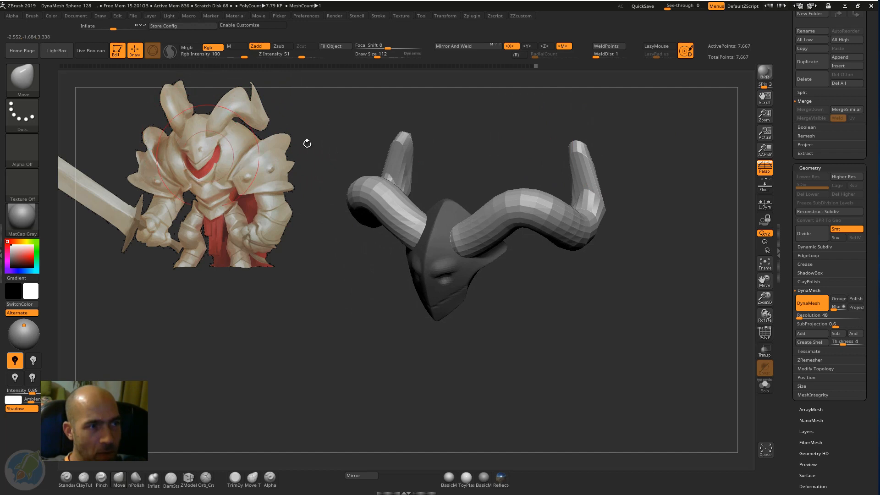
pyautogui.moveTo(309, 142)
pyautogui.keyDown('shift'); pyautogui.mouseDown()
pyautogui.moveTo(515, 123)
pyautogui.moveTo(498, 152)
pyautogui.mouseUp(); pyautogui.keyUp('shift')
pyautogui.moveTo(496, 222); pyautogui.dragTo(487, 233)
pyautogui.moveTo(517, 185); pyautogui.dragTo(515, 182)
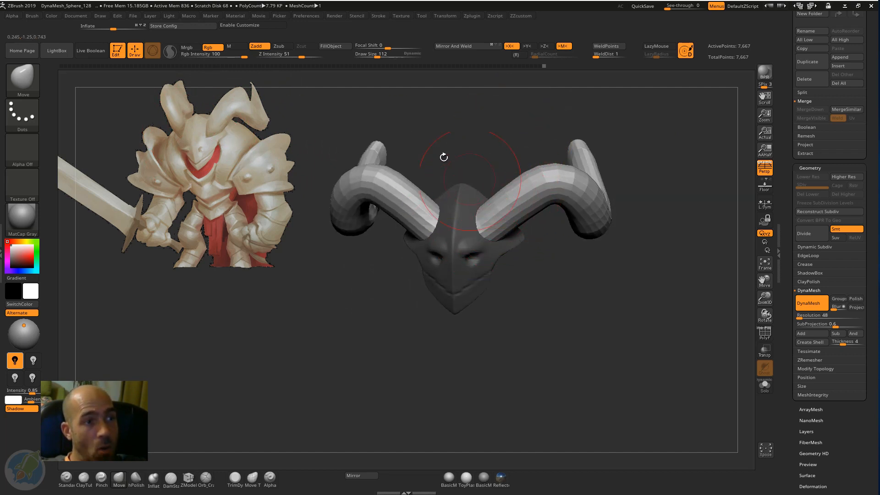
pyautogui.moveTo(500, 146); pyautogui.dragTo(495, 220)
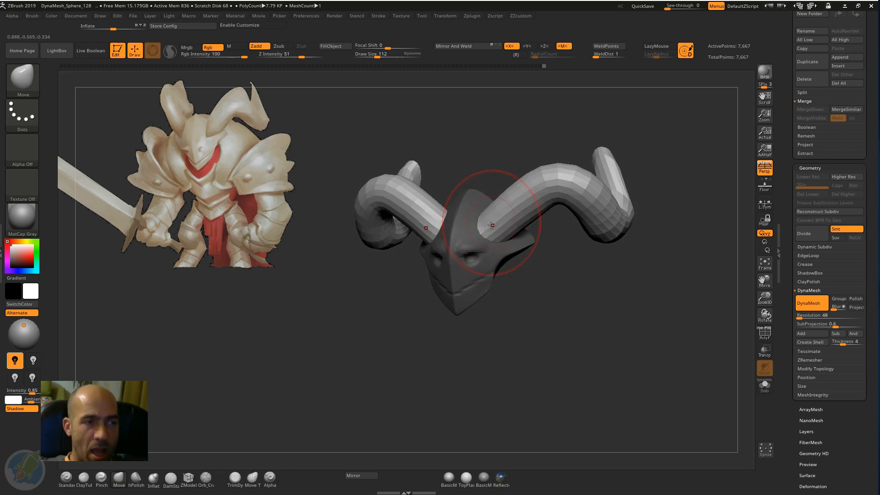
# - Reshape the undersides of the horns' arches and push their outer bends farther outward with the Move brush
pyautogui.moveTo(562, 201); pyautogui.dragTo(541, 201)
pyautogui.moveTo(535, 139); pyautogui.dragTo(486, 141)
pyautogui.moveTo(599, 201); pyautogui.dragTo(621, 193)
pyautogui.moveTo(586, 139); pyautogui.dragTo(636, 143)
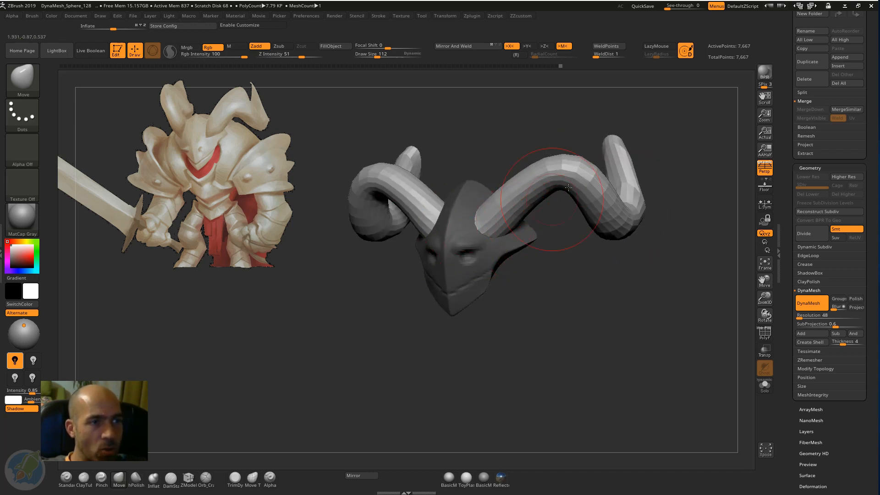
pyautogui.moveTo(571, 198); pyautogui.dragTo(568, 194)
pyautogui.moveTo(599, 219); pyautogui.dragTo(628, 212)
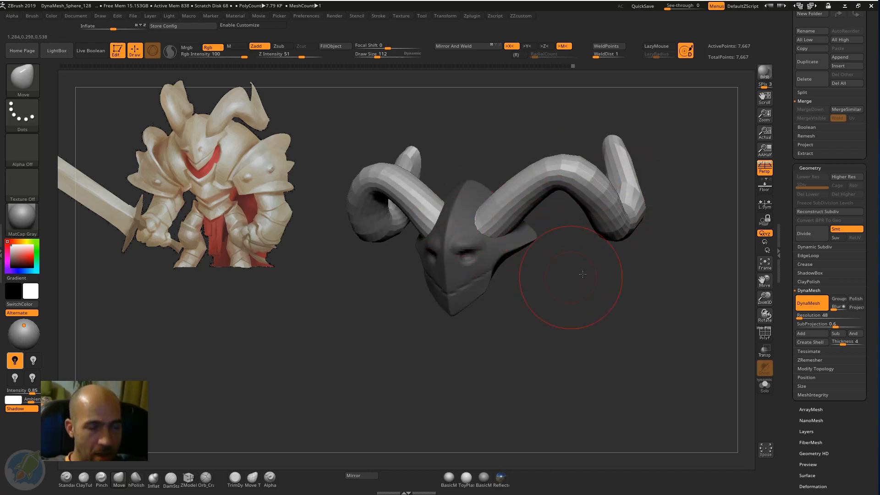
pyautogui.moveTo(583, 274); pyautogui.dragTo(598, 307)
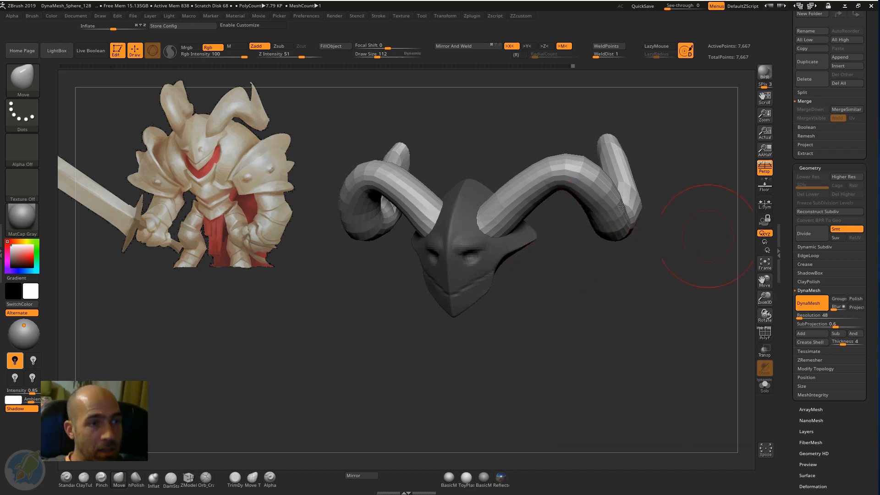
# - Split the unmasked horns from the head into their own subtool with Split Unmasked Points
pyautogui.moveTo(787, 228); pyautogui.dragTo(789, 293)
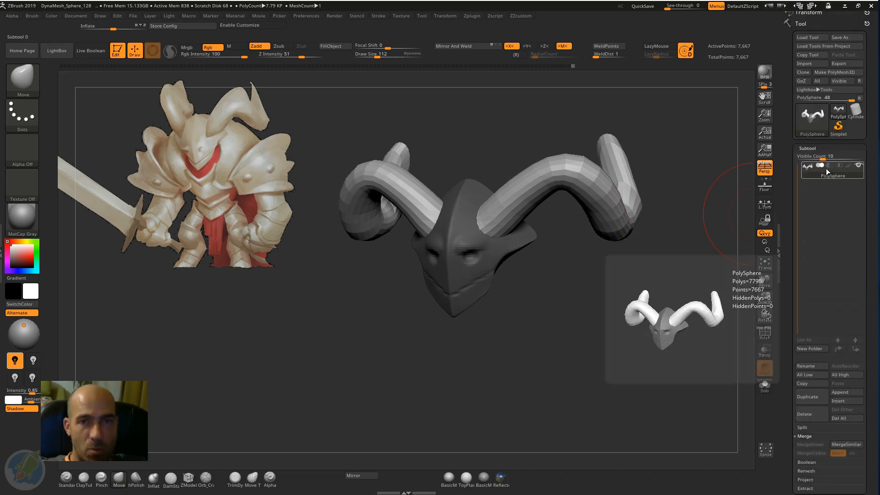
pyautogui.moveTo(786, 229); pyautogui.dragTo(788, 164)
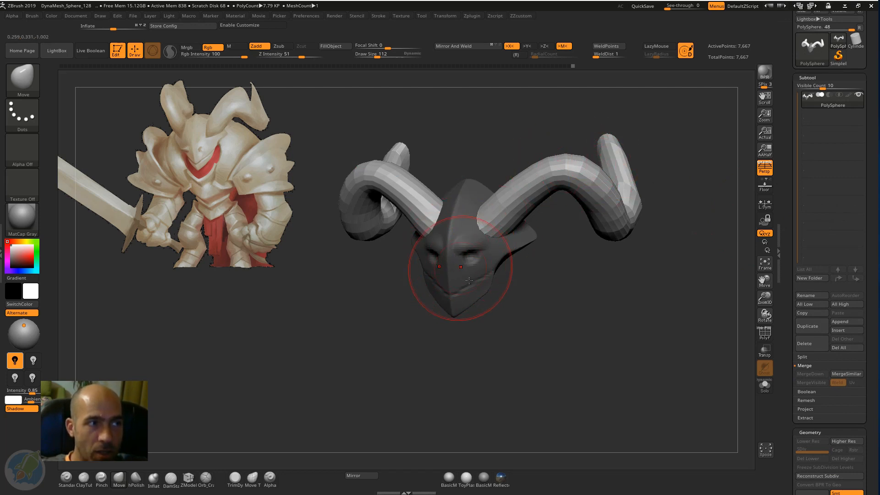
pyautogui.moveTo(791, 287); pyautogui.dragTo(781, 260)
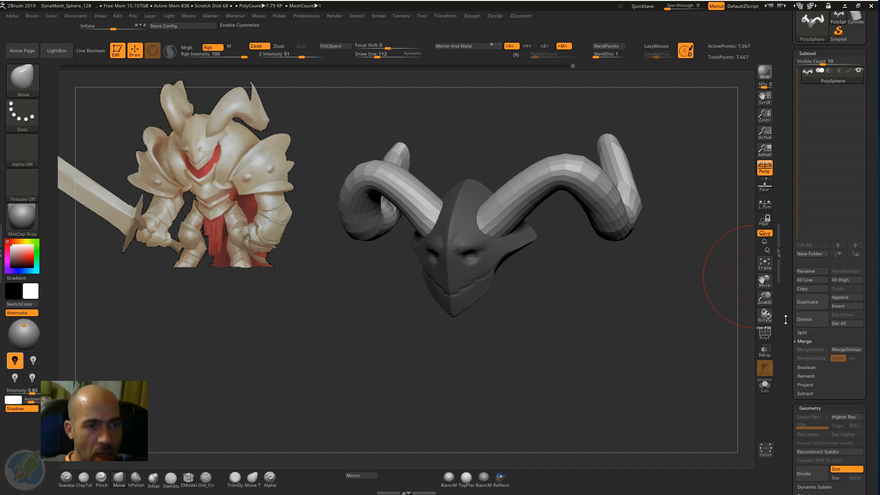
pyautogui.moveTo(785, 319); pyautogui.dragTo(784, 300)
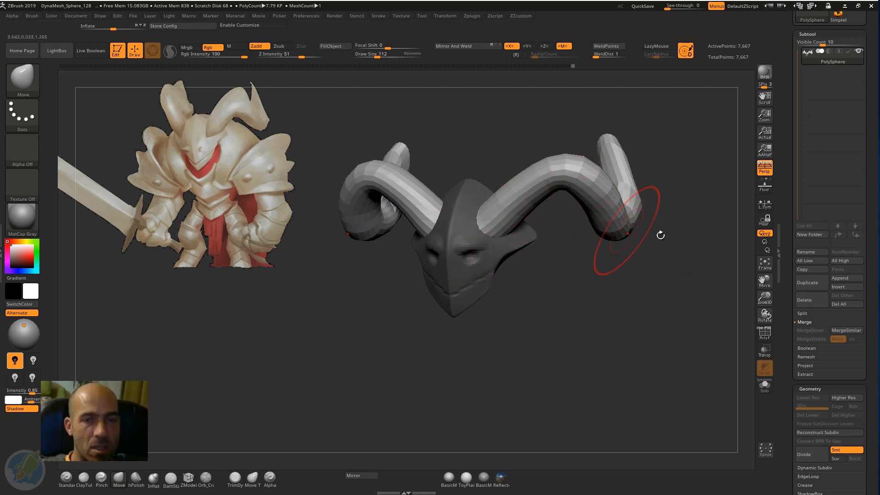
pyautogui.click(803, 313)
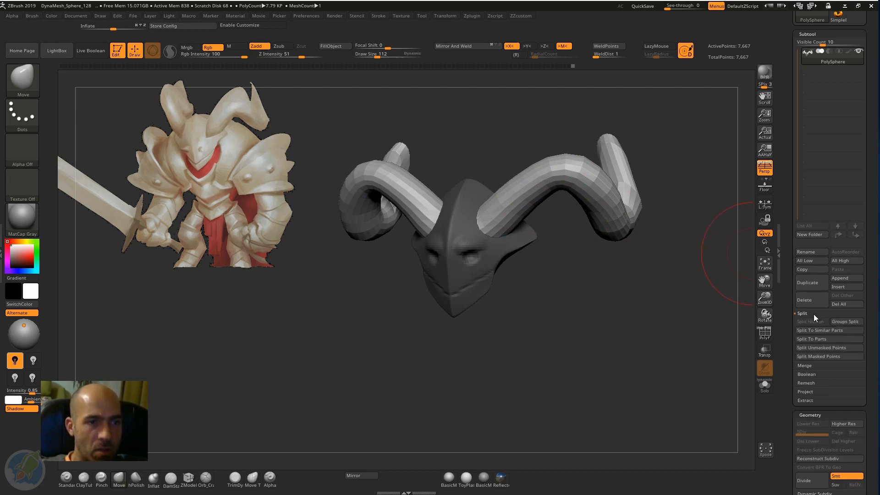
pyautogui.click(830, 348)
pyautogui.moveTo(603, 334); pyautogui.dragTo(466, 227)
pyautogui.moveTo(523, 279); pyautogui.dragTo(675, 146)
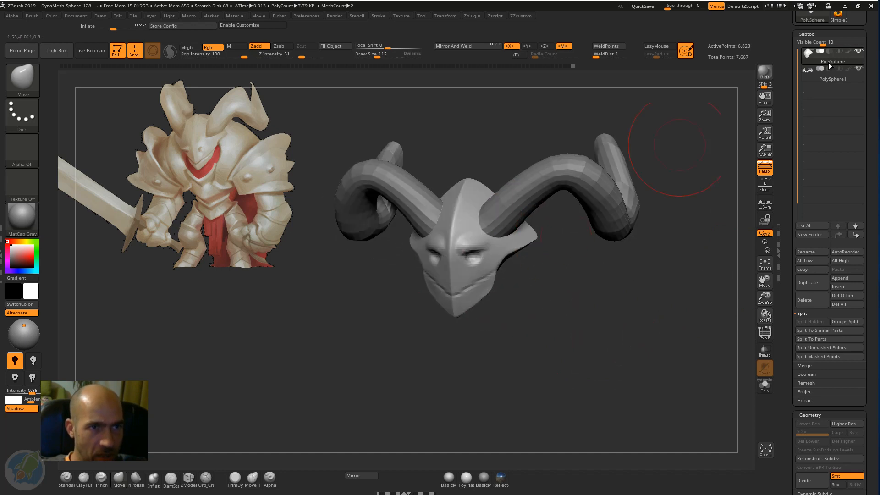
# - Switch the active subtool back and forth between the head and the horns, ending with the horns selected
pyautogui.moveTo(791, 73); pyautogui.dragTo(803, 148)
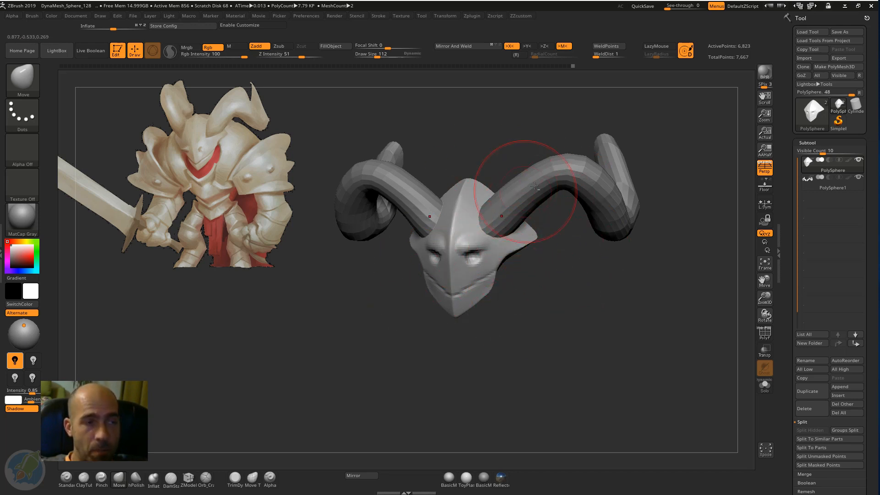
pyautogui.keyDown('alt'); pyautogui.click(555, 169); pyautogui.keyUp('alt')
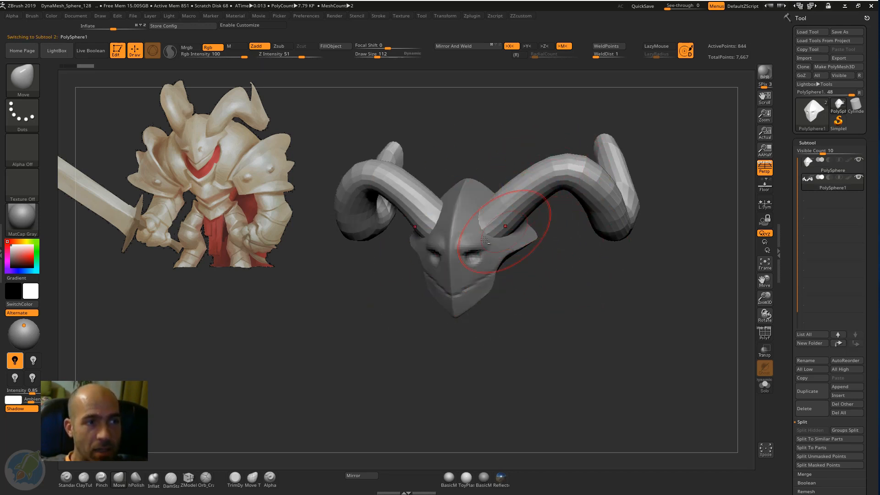
pyautogui.keyDown('alt'); pyautogui.click(458, 246); pyautogui.keyUp('alt')
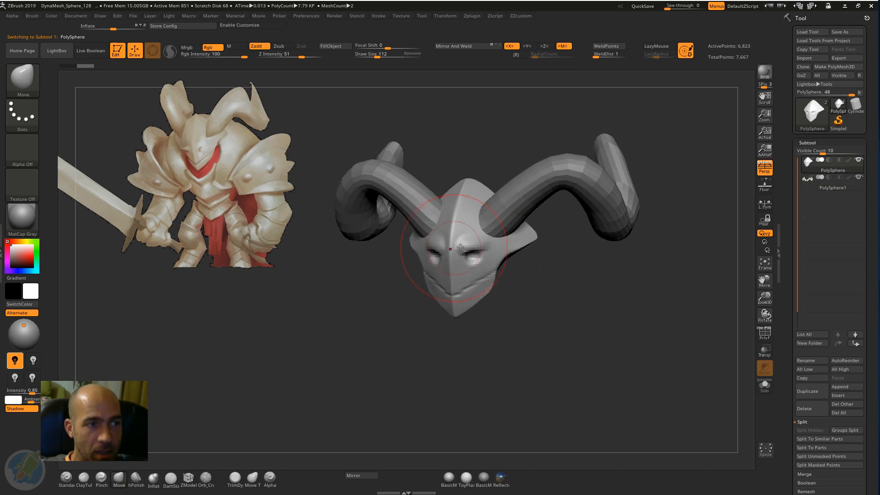
pyautogui.keyDown('alt'); pyautogui.click(549, 171); pyautogui.keyUp('alt')
pyautogui.keyDown('alt'); pyautogui.click(481, 271); pyautogui.keyUp('alt')
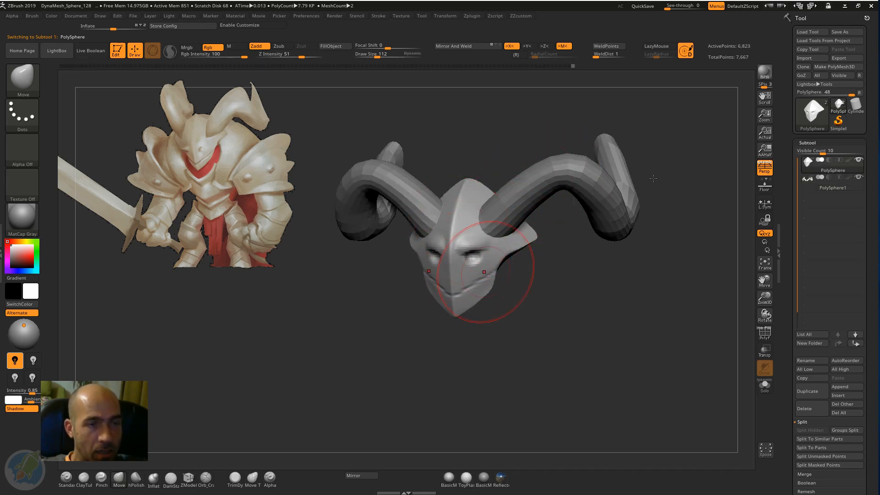
pyautogui.click(813, 183)
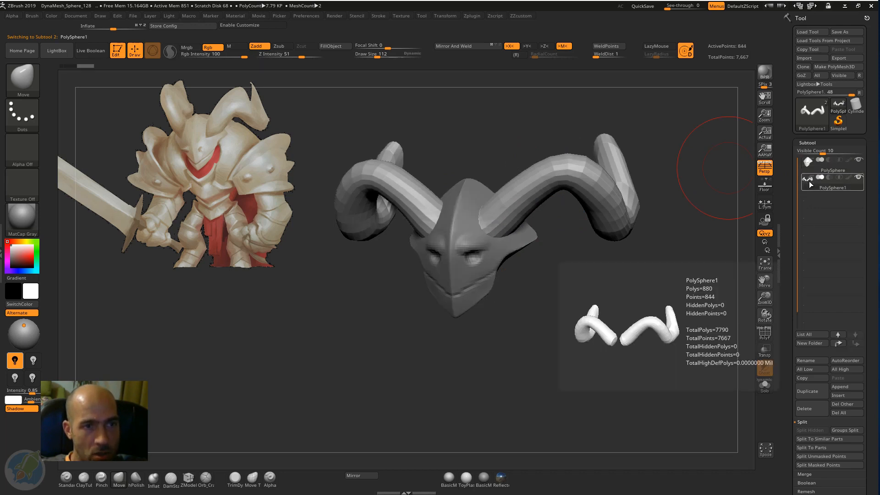
# - Refine the bases and outer bends of the separated horns with the Move brush
pyautogui.moveTo(812, 167)
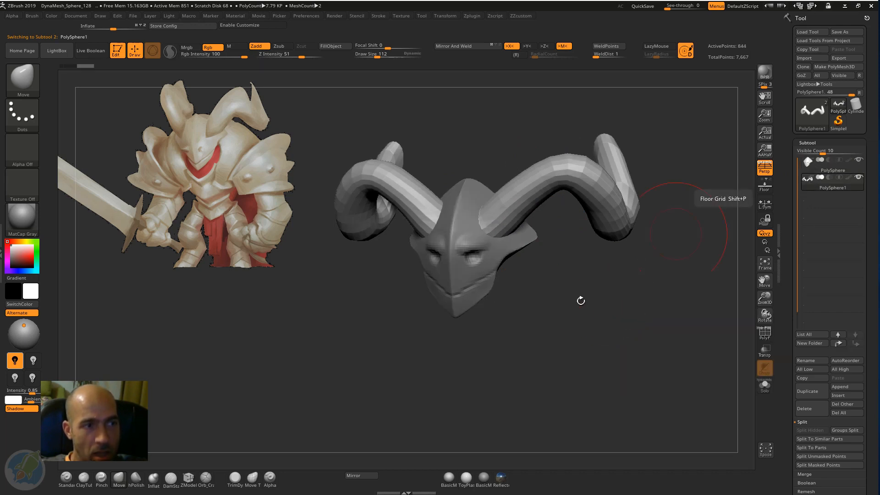
pyautogui.moveTo(542, 307); pyautogui.dragTo(550, 191)
pyautogui.moveTo(556, 287); pyautogui.dragTo(554, 211)
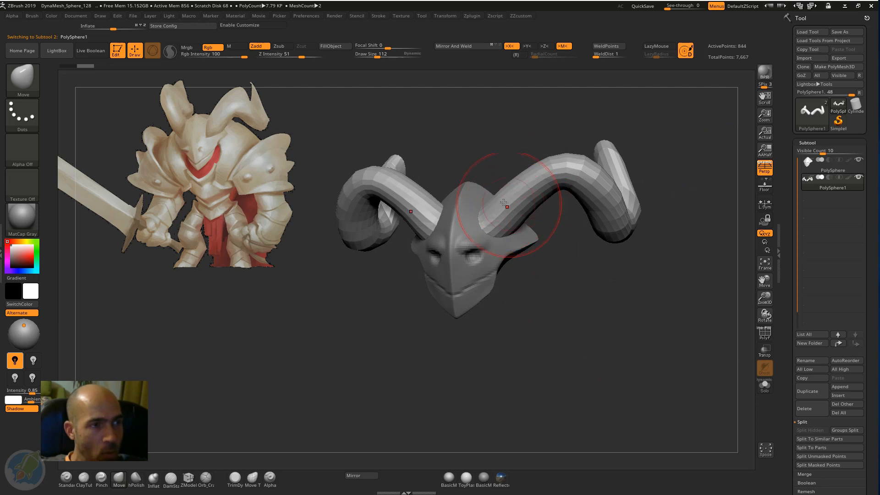
pyautogui.moveTo(545, 178); pyautogui.dragTo(557, 166)
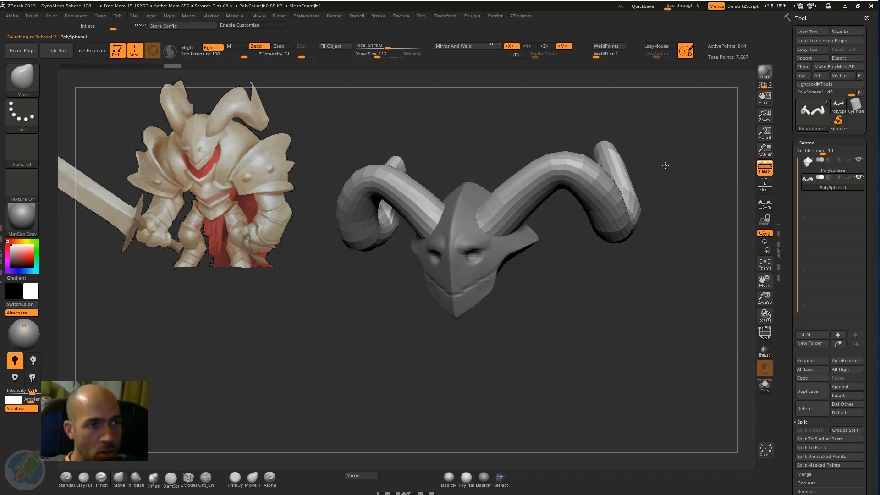
pyautogui.moveTo(664, 165); pyautogui.dragTo(591, 176)
pyautogui.moveTo(683, 181); pyautogui.dragTo(707, 183)
pyautogui.moveTo(722, 224); pyautogui.dragTo(632, 206)
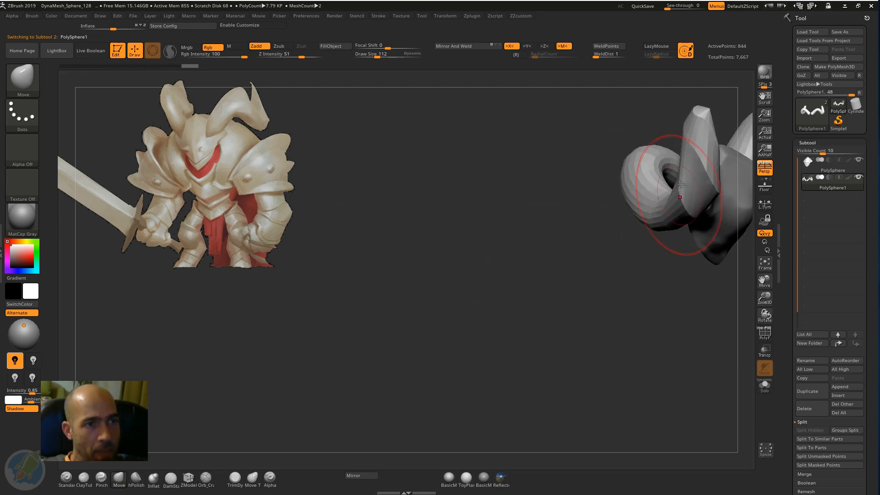
pyautogui.moveTo(694, 188)
pyautogui.keyDown('shift'); pyautogui.mouseDown()
pyautogui.moveTo(699, 156)
pyautogui.moveTo(690, 176)
pyautogui.mouseUp(); pyautogui.keyUp('shift')
pyautogui.moveTo(568, 166); pyautogui.dragTo(682, 165)
pyautogui.moveTo(723, 164)
pyautogui.mouseDown()
pyautogui.moveTo(739, 163)
pyautogui.moveTo(687, 186)
pyautogui.moveTo(751, 254)
pyautogui.mouseUp()
# - Remesh the horns' subtool with DynaMesh at resolution 48
pyautogui.moveTo(792, 348); pyautogui.dragTo(790, 237)
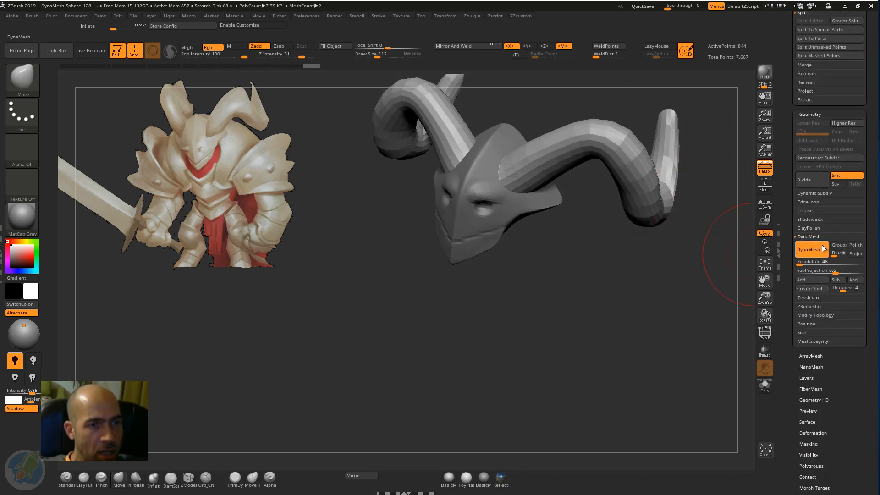
pyautogui.keyDown('ctrl'); pyautogui.moveTo(674, 286); pyautogui.dragTo(657, 309); pyautogui.keyUp('ctrl')
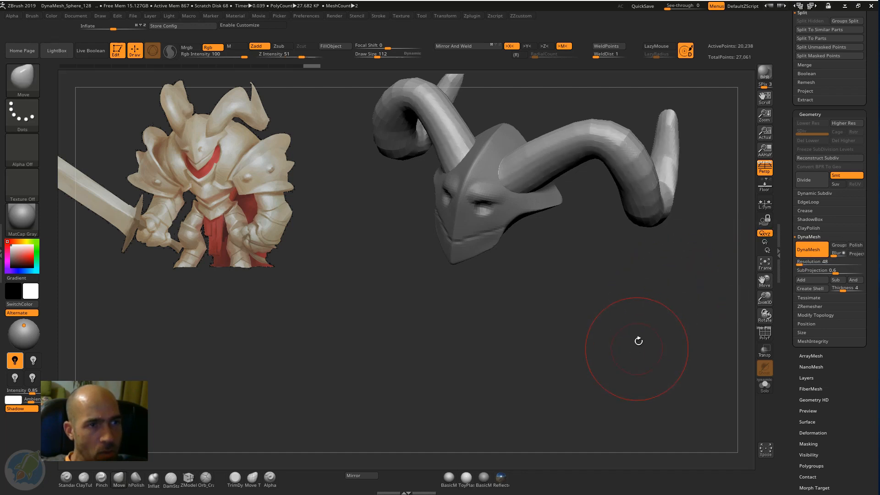
pyautogui.moveTo(636, 339)
pyautogui.mouseDown()
pyautogui.moveTo(619, 326)
pyautogui.moveTo(620, 340)
pyautogui.moveTo(700, 248)
pyautogui.mouseUp()
pyautogui.keyDown('ctrl'); pyautogui.moveTo(635, 397); pyautogui.dragTo(644, 332); pyautogui.keyUp('ctrl')
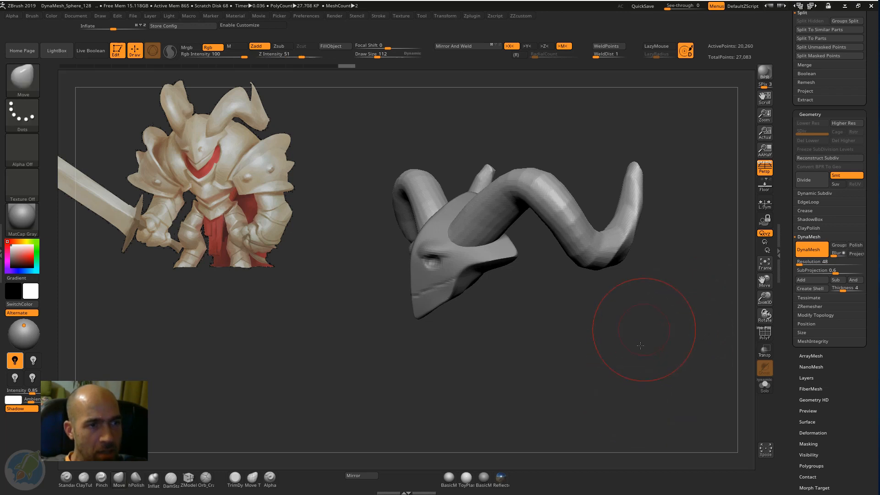
# - Smooth the faceted surfaces along the horns, from the arches around the outer bends to the tips
pyautogui.moveTo(634, 289)
pyautogui.mouseDown()
pyautogui.moveTo(667, 336)
pyautogui.moveTo(634, 331)
pyautogui.mouseUp()
pyautogui.keyDown('shift'); pyautogui.moveTo(499, 244); pyautogui.dragTo(547, 225); pyautogui.keyUp('shift')
pyautogui.moveTo(606, 286)
pyautogui.keyDown('shift'); pyautogui.mouseDown()
pyautogui.moveTo(639, 239)
pyautogui.moveTo(628, 207)
pyautogui.moveTo(641, 220)
pyautogui.mouseUp(); pyautogui.keyUp('shift')
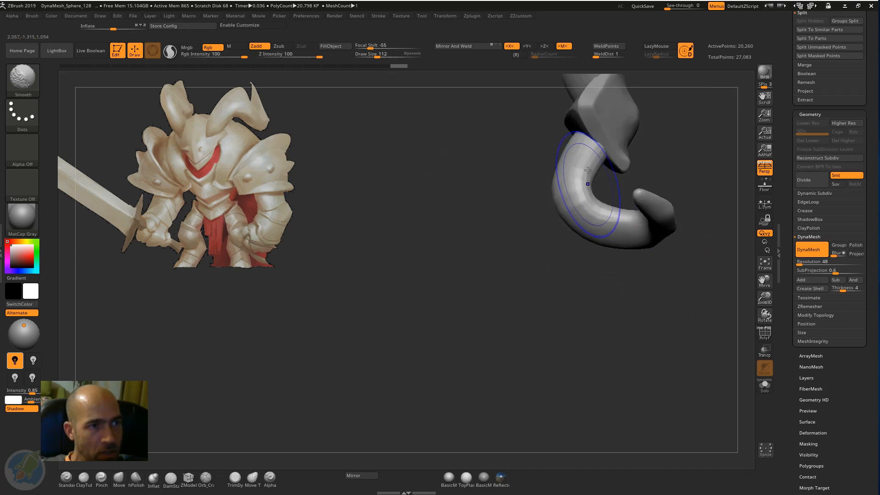
pyautogui.keyDown('shift'); pyautogui.moveTo(599, 202); pyautogui.dragTo(578, 195); pyautogui.keyUp('shift')
pyautogui.moveTo(687, 195)
pyautogui.mouseDown()
pyautogui.moveTo(648, 147)
pyautogui.moveTo(642, 182)
pyautogui.mouseUp()
pyautogui.moveTo(710, 119)
pyautogui.mouseDown()
pyautogui.moveTo(640, 365)
pyautogui.moveTo(630, 213)
pyautogui.mouseUp()
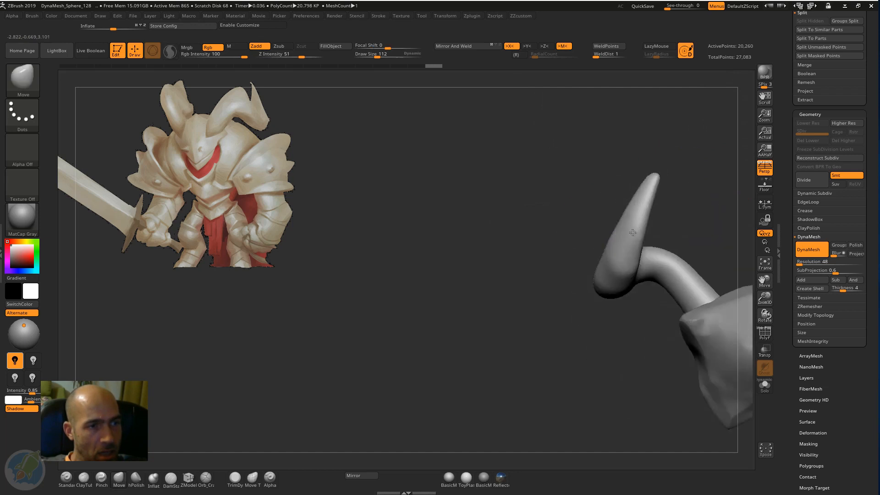
pyautogui.keyDown('shift'); pyautogui.moveTo(632, 232); pyautogui.dragTo(617, 280); pyautogui.keyUp('shift')
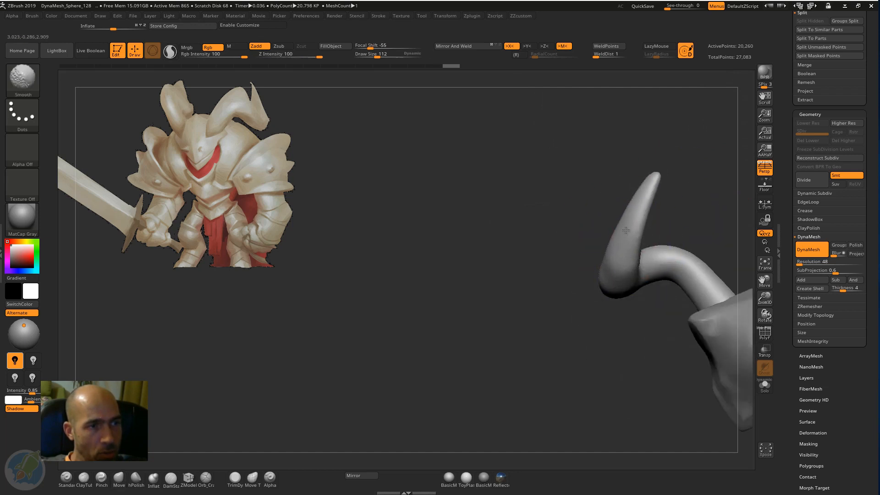
pyautogui.keyDown('shift'); pyautogui.moveTo(625, 230); pyautogui.dragTo(650, 188); pyautogui.keyUp('shift')
# - Switch to the Inflat brush and thicken the horns' upper arches at draw size 160 and Z intensity 10
pyautogui.keyDown('alt'); pyautogui.moveTo(560, 218); pyautogui.dragTo(358, 220); pyautogui.keyUp('alt')
pyautogui.moveTo(609, 247)
pyautogui.mouseDown()
pyautogui.moveTo(701, 211)
pyautogui.moveTo(674, 302)
pyautogui.moveTo(639, 314)
pyautogui.moveTo(615, 337)
pyautogui.moveTo(609, 330)
pyautogui.mouseUp()
pyautogui.press('b')
pyautogui.press('i')
pyautogui.press('n')
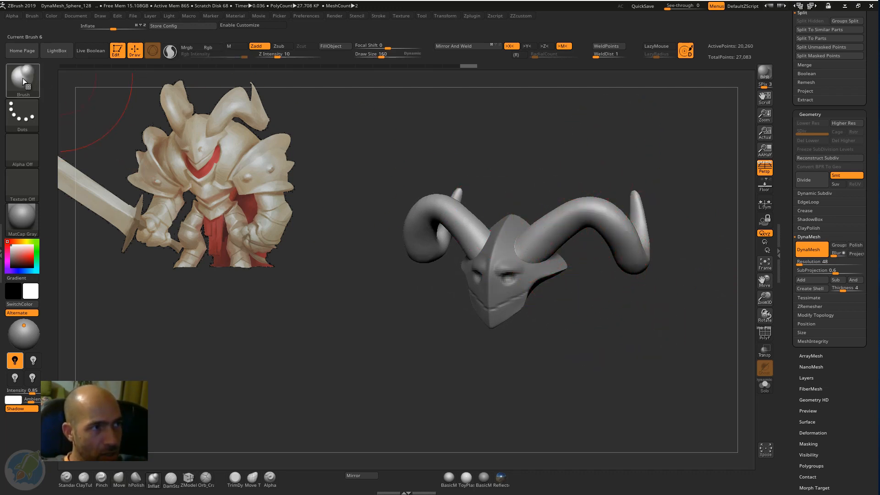
pyautogui.moveTo(579, 176); pyautogui.dragTo(600, 254)
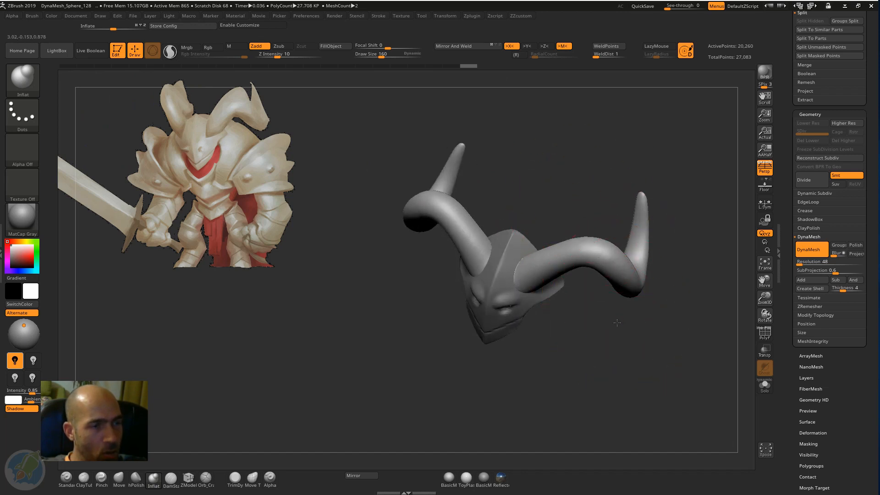
pyautogui.moveTo(617, 322); pyautogui.dragTo(584, 295)
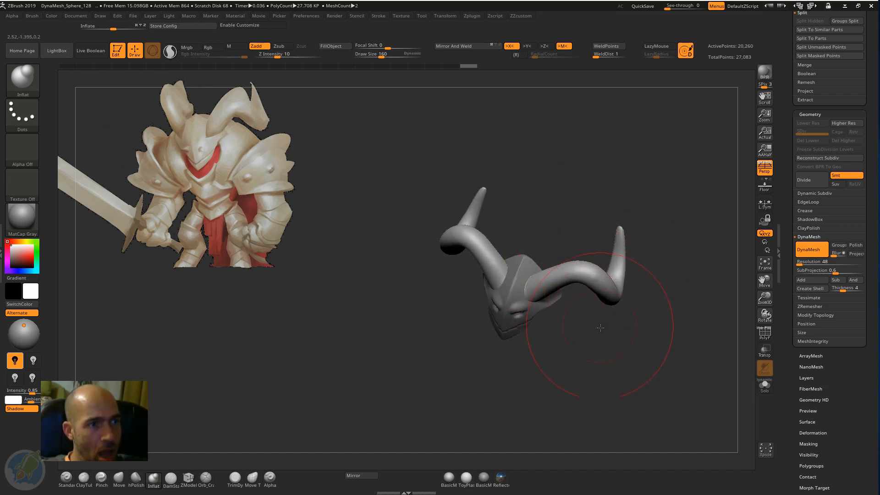
pyautogui.moveTo(600, 327)
pyautogui.mouseDown()
pyautogui.moveTo(583, 325)
pyautogui.moveTo(606, 369)
pyautogui.moveTo(614, 357)
pyautogui.mouseUp()
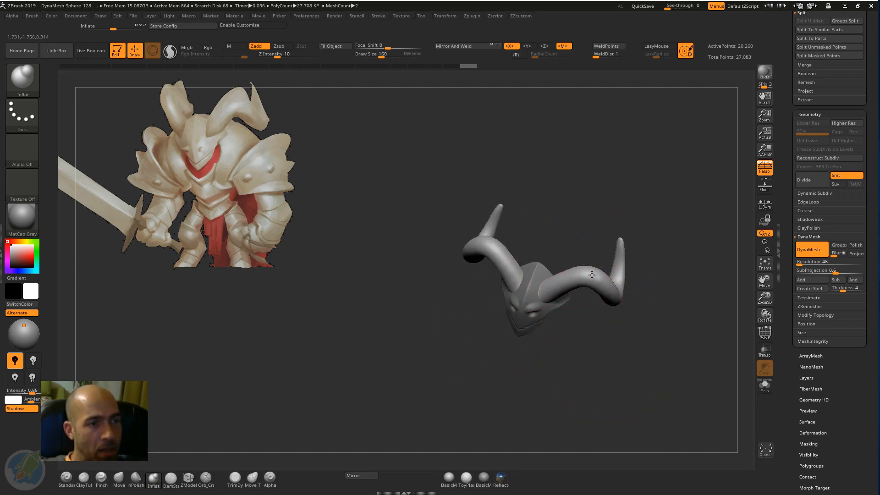
pyautogui.moveTo(636, 327); pyautogui.dragTo(609, 331)
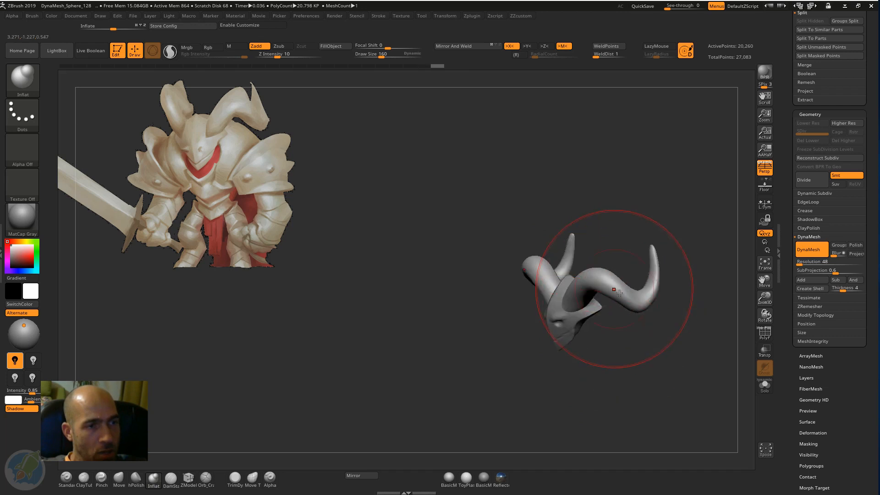
# - Inflate the horns' middle lengths and outer bends to give them more volume
pyautogui.moveTo(613, 289); pyautogui.dragTo(629, 292)
pyautogui.keyDown('alt'); pyautogui.moveTo(662, 340); pyautogui.dragTo(657, 390); pyautogui.keyUp('alt')
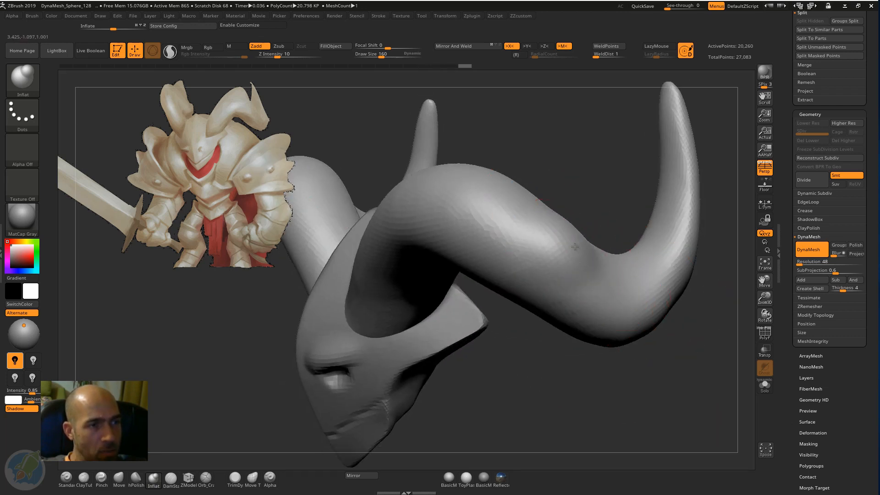
pyautogui.keyDown('alt'); pyautogui.moveTo(577, 187); pyautogui.dragTo(675, 191); pyautogui.keyUp('alt')
pyautogui.moveTo(697, 314)
pyautogui.keyDown('alt'); pyautogui.mouseDown()
pyautogui.moveTo(609, 275)
pyautogui.moveTo(585, 221)
pyautogui.moveTo(575, 262)
pyautogui.mouseUp(); pyautogui.keyUp('alt')
pyautogui.moveTo(632, 235)
pyautogui.mouseDown()
pyautogui.moveTo(595, 229)
pyautogui.moveTo(594, 252)
pyautogui.moveTo(638, 236)
pyautogui.moveTo(616, 238)
pyautogui.moveTo(614, 259)
pyautogui.mouseUp()
# - Switch to the Move brush and reshape the upper arches of the thickened horns
pyautogui.press('b')
pyautogui.press('m')
pyautogui.press('v')
pyautogui.moveTo(581, 230); pyautogui.dragTo(587, 223)
pyautogui.moveTo(587, 178); pyautogui.dragTo(581, 169)
pyautogui.moveTo(594, 155)
pyautogui.mouseDown()
pyautogui.moveTo(608, 160)
pyautogui.moveTo(557, 167)
pyautogui.moveTo(584, 180)
pyautogui.mouseUp()
# - Refine the horns' outer bends and upturned tips with the Move brush from several angles
pyautogui.moveTo(642, 197); pyautogui.dragTo(567, 177)
pyautogui.moveTo(612, 234)
pyautogui.mouseDown()
pyautogui.moveTo(669, 252)
pyautogui.moveTo(596, 308)
pyautogui.mouseUp()
pyautogui.moveTo(691, 229)
pyautogui.mouseDown()
pyautogui.moveTo(715, 218)
pyautogui.moveTo(652, 188)
pyautogui.moveTo(647, 169)
pyautogui.moveTo(619, 182)
pyautogui.moveTo(634, 171)
pyautogui.mouseUp()
pyautogui.moveTo(656, 200); pyautogui.dragTo(681, 231)
pyautogui.moveTo(670, 271); pyautogui.dragTo(663, 300)
pyautogui.keyDown('alt'); pyautogui.moveTo(680, 231); pyautogui.dragTo(602, 183); pyautogui.keyUp('alt')
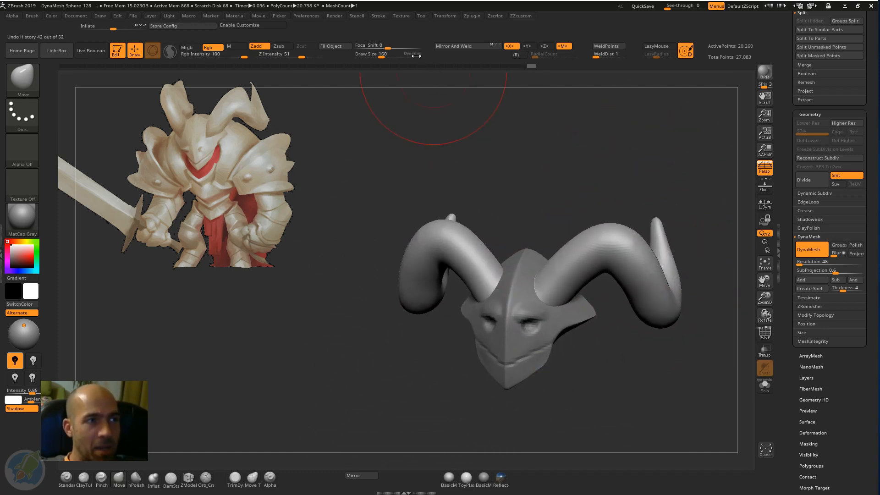
pyautogui.moveTo(659, 233); pyautogui.dragTo(675, 236)
pyautogui.moveTo(632, 201)
pyautogui.mouseDown()
pyautogui.moveTo(628, 180)
pyautogui.moveTo(609, 191)
pyautogui.moveTo(589, 178)
pyautogui.moveTo(423, 165)
pyautogui.mouseUp()
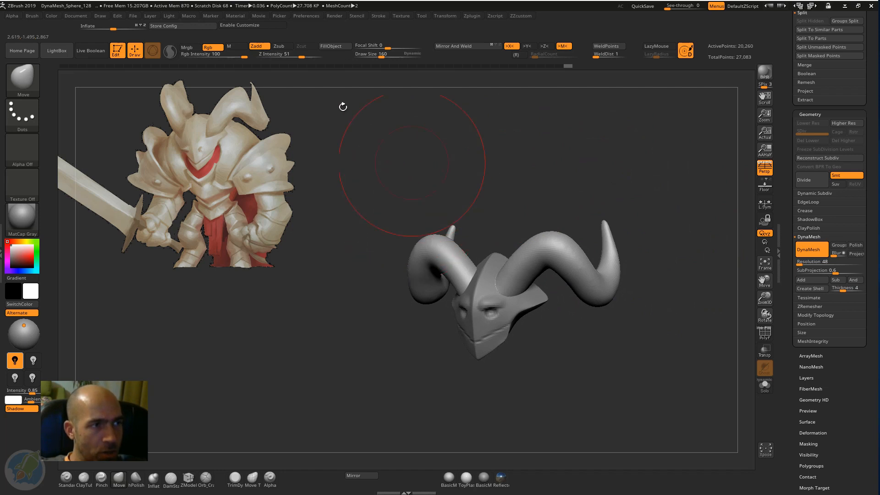
# - Enable dynamic draw size at 789 and test how the brush scales against the head at different zoom levels
pyautogui.moveTo(414, 57); pyautogui.dragTo(411, 56)
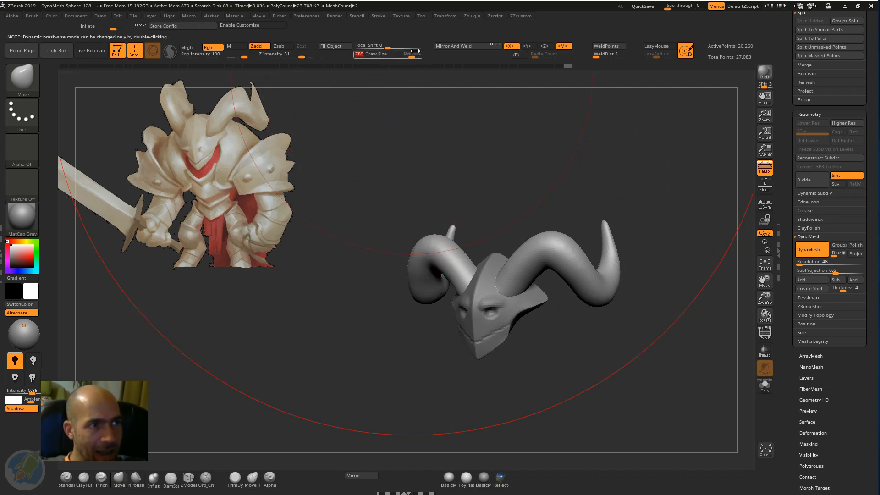
pyautogui.moveTo(570, 196); pyautogui.dragTo(558, 206)
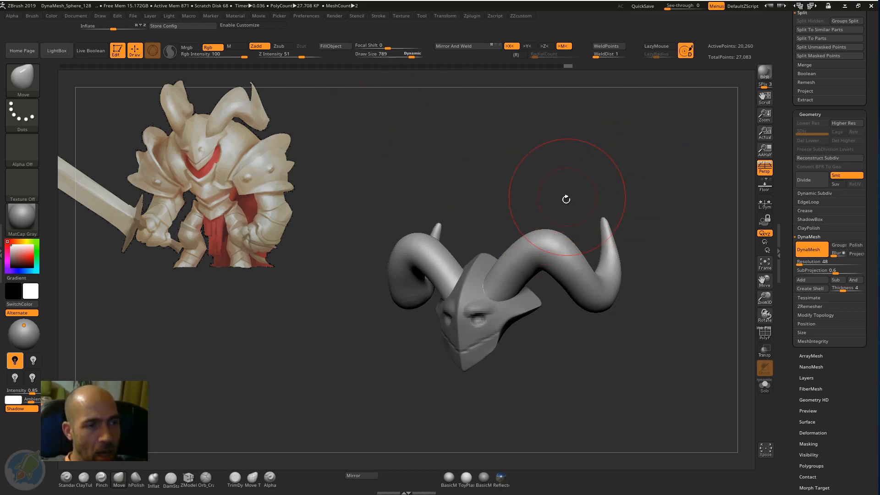
pyautogui.moveTo(565, 193); pyautogui.dragTo(504, 202)
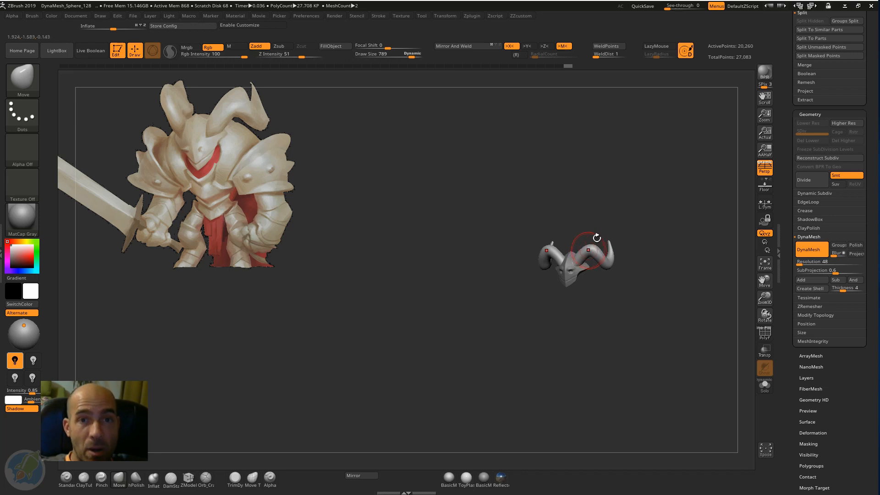
pyautogui.keyDown('alt'); pyautogui.moveTo(581, 204); pyautogui.dragTo(538, 264); pyautogui.keyUp('alt')
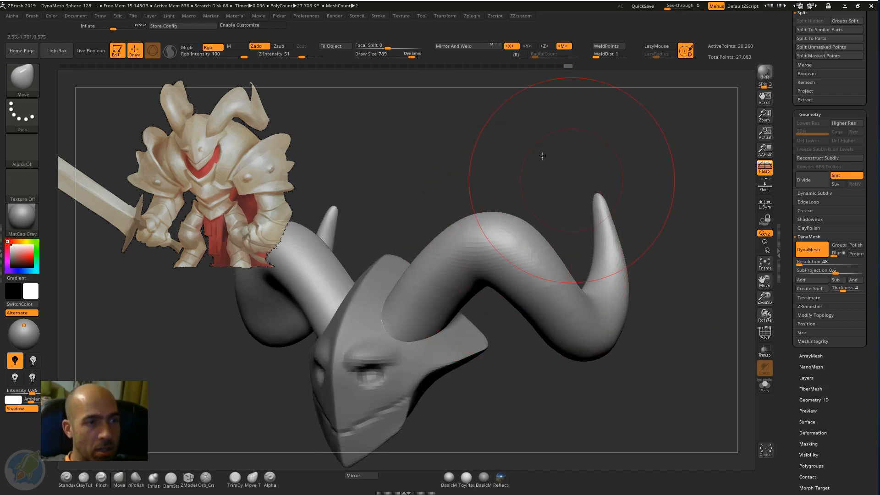
pyautogui.keyDown('alt'); pyautogui.moveTo(542, 156); pyautogui.dragTo(568, 250); pyautogui.keyUp('alt')
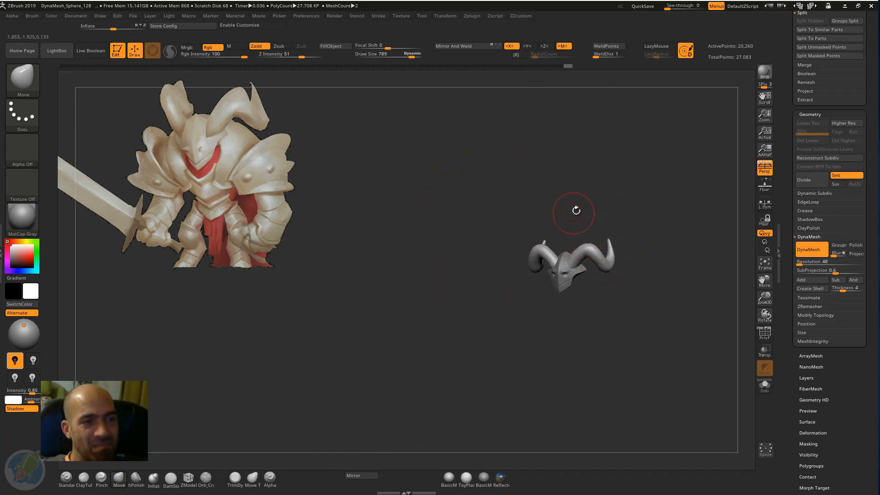
pyautogui.keyDown('alt'); pyautogui.moveTo(559, 174); pyautogui.dragTo(562, 166); pyautogui.keyUp('alt')
# - Turn off dynamic brush sizing, set the draw size to 124, and check the fixed brush at different zoom levels
pyautogui.moveTo(416, 56); pyautogui.dragTo(374, 62)
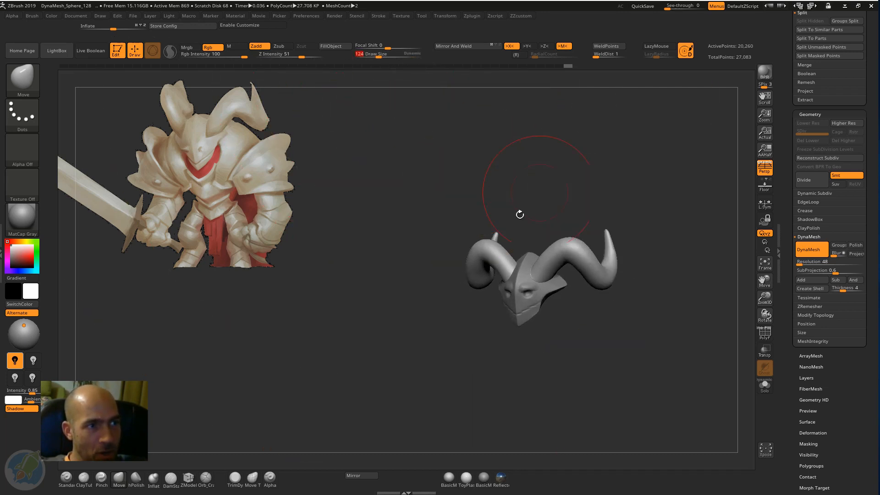
pyautogui.keyDown('alt'); pyautogui.moveTo(597, 200); pyautogui.dragTo(589, 248); pyautogui.keyUp('alt')
pyautogui.keyDown('alt'); pyautogui.moveTo(733, 301); pyautogui.dragTo(545, 224); pyautogui.keyUp('alt')
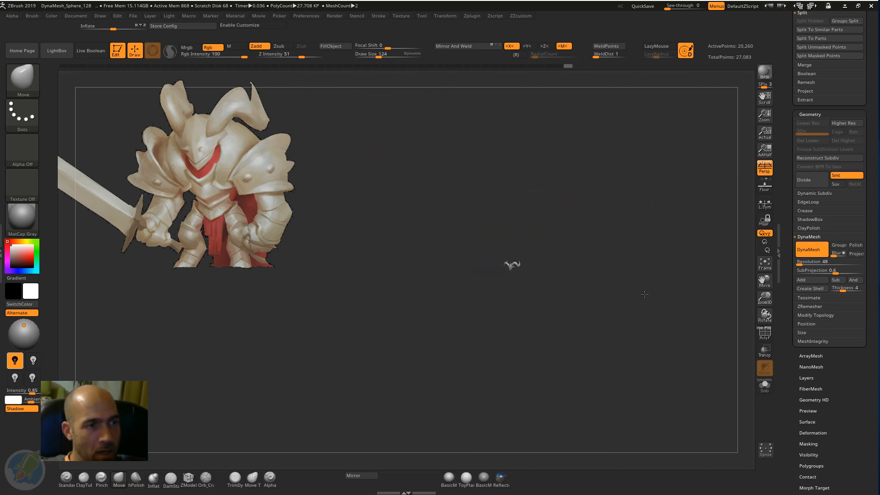
pyautogui.moveTo(645, 294)
pyautogui.keyDown('alt'); pyautogui.mouseDown()
pyautogui.moveTo(542, 203)
pyautogui.moveTo(644, 164)
pyautogui.moveTo(605, 226)
pyautogui.moveTo(621, 219)
pyautogui.moveTo(618, 229)
pyautogui.moveTo(705, 228)
pyautogui.mouseUp(); pyautogui.keyUp('alt')
# - Adjust the horns' arches and tips with the Move brush at draw size 124
pyautogui.moveTo(610, 228)
pyautogui.mouseDown()
pyautogui.moveTo(653, 221)
pyautogui.moveTo(570, 222)
pyautogui.moveTo(585, 285)
pyautogui.mouseUp()
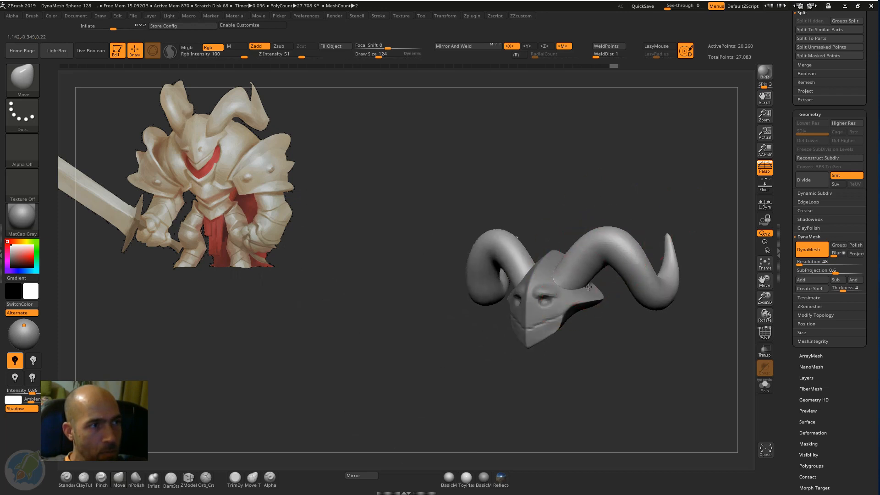
pyautogui.moveTo(612, 170)
pyautogui.mouseDown()
pyautogui.moveTo(591, 168)
pyautogui.moveTo(650, 171)
pyautogui.moveTo(581, 189)
pyautogui.mouseUp()
pyautogui.moveTo(642, 185)
pyautogui.keyDown('alt'); pyautogui.mouseDown()
pyautogui.moveTo(599, 169)
pyautogui.moveTo(606, 152)
pyautogui.moveTo(575, 134)
pyautogui.mouseUp(); pyautogui.keyUp('alt')
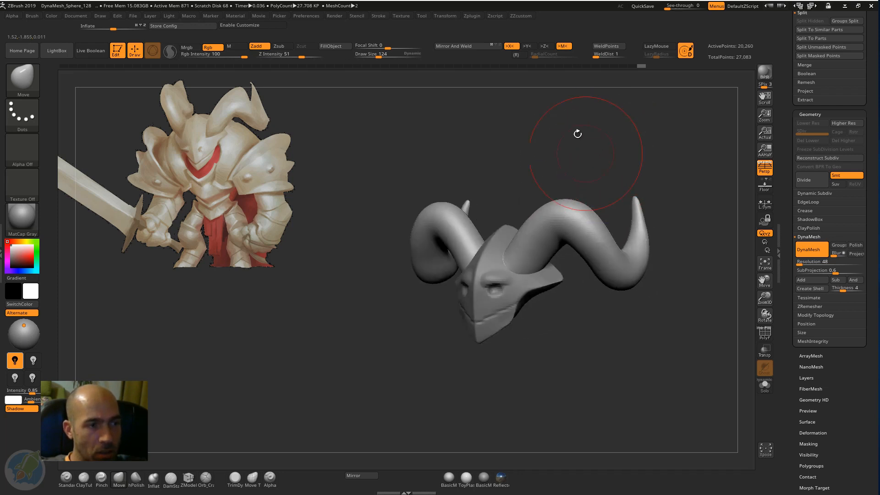